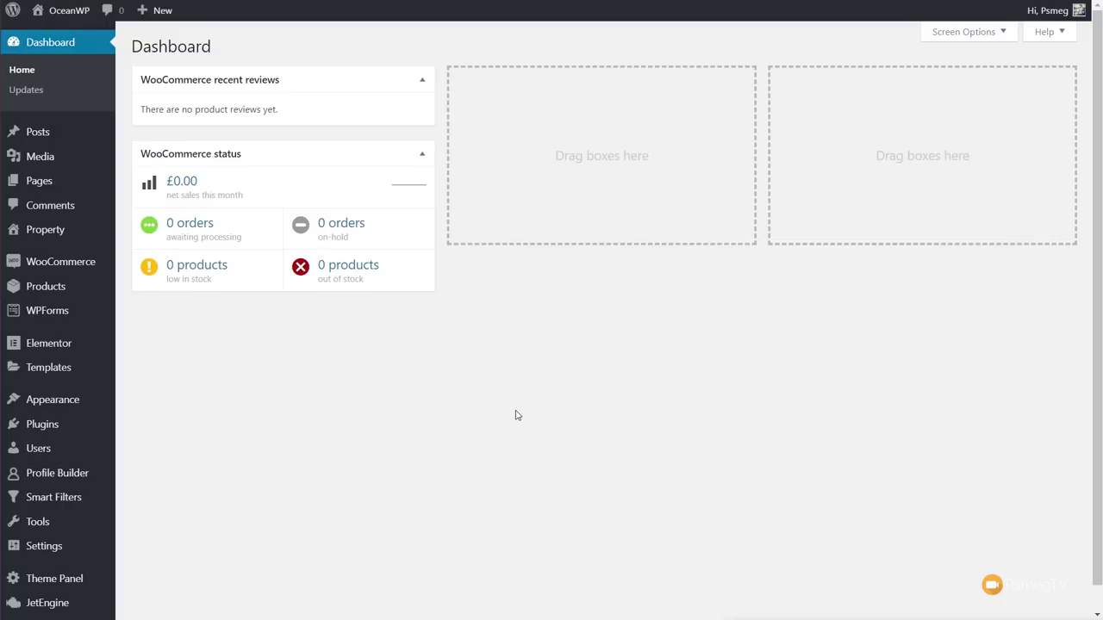
Open JetEngine's custom post types list and start adding a new post type
{"action": "scroll", "coordinate": [112, 426], "scroll_direction": "down", "scroll_amount": 1}
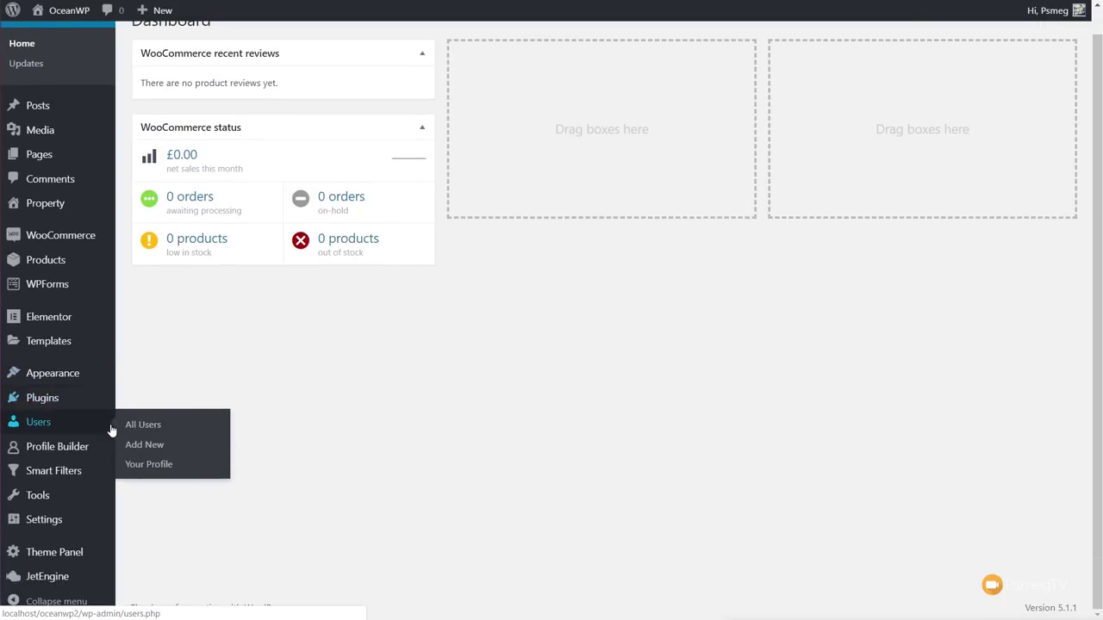
{"action": "mouse_move", "coordinate": [47, 586]}
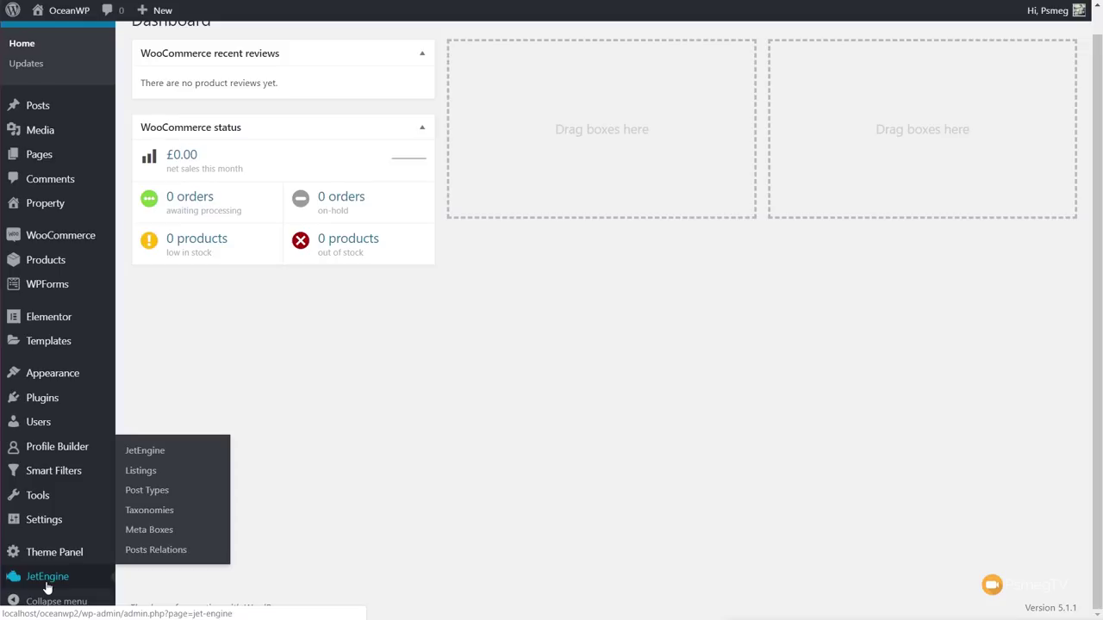
{"action": "left_click", "coordinate": [138, 492]}
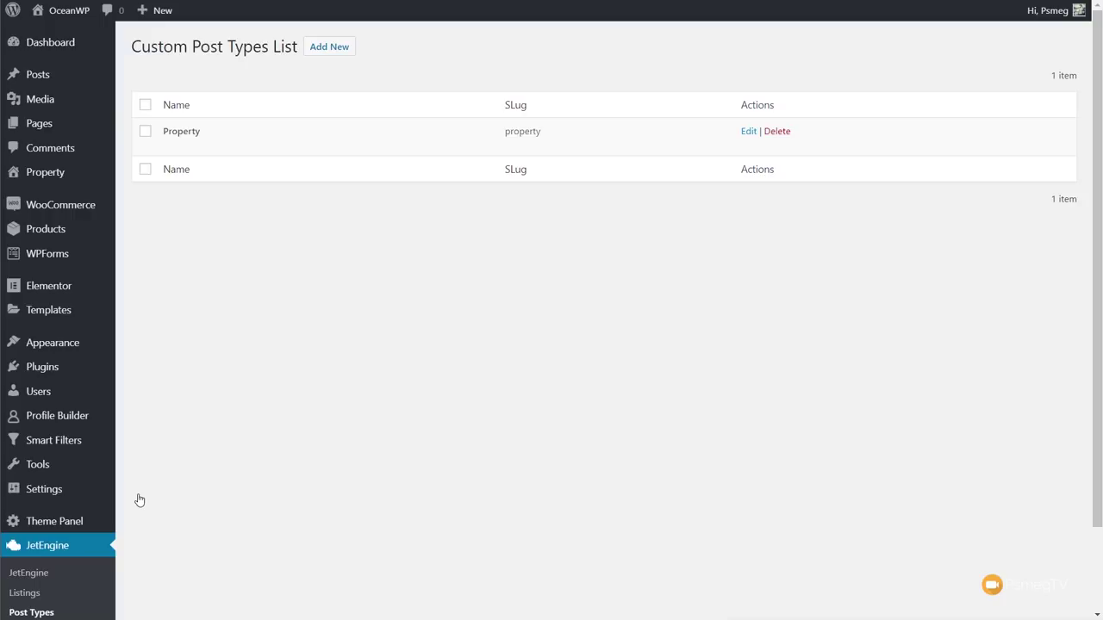
{"action": "left_click", "coordinate": [330, 47]}
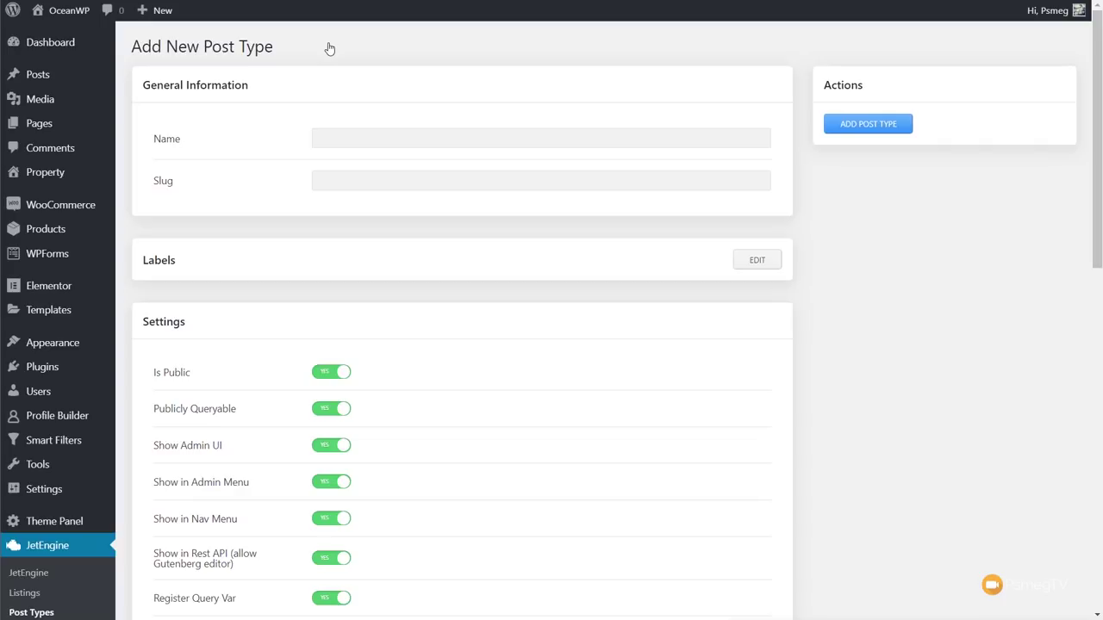
Name the new post type Architect and give it the slug architect
{"action": "left_click", "coordinate": [374, 138]}
{"action": "type", "text": "Architect"}
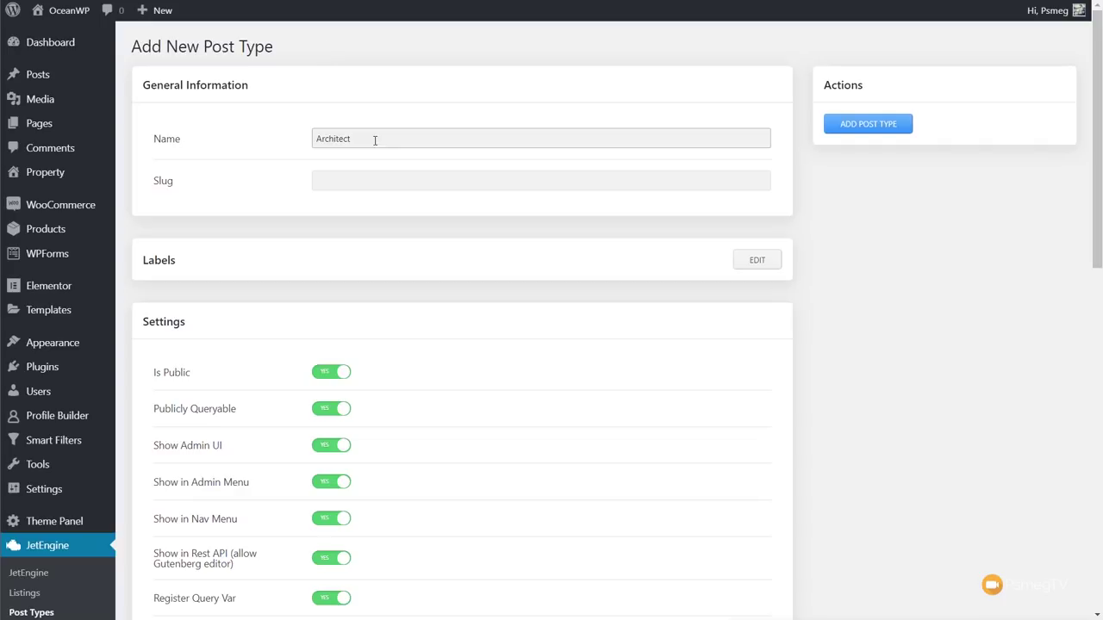
{"action": "left_click", "coordinate": [376, 181]}
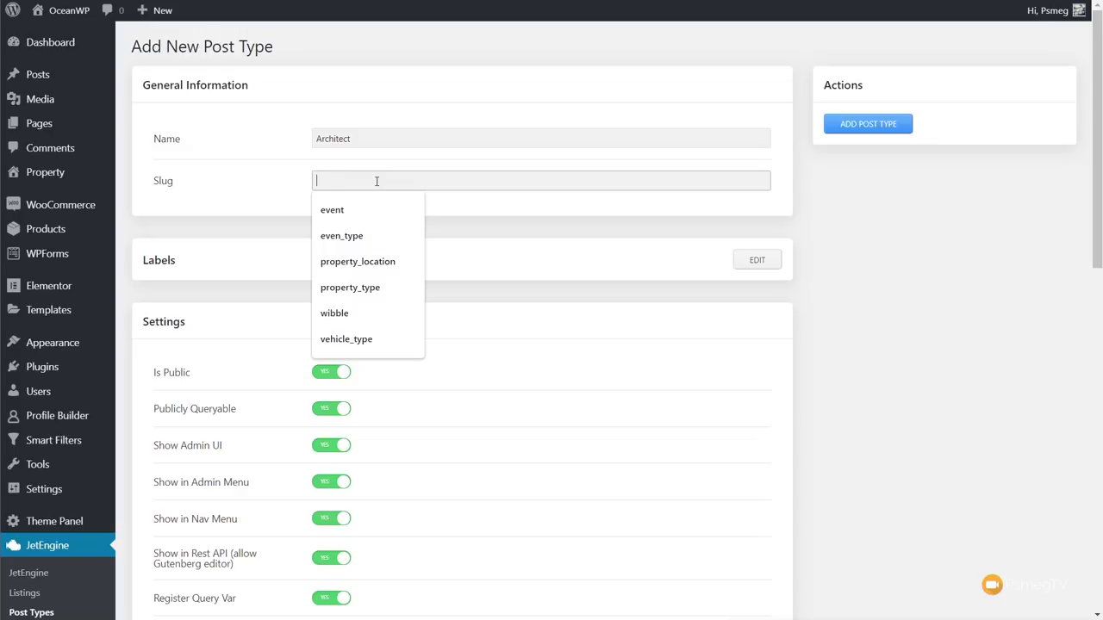
{"action": "type", "text": "architect"}
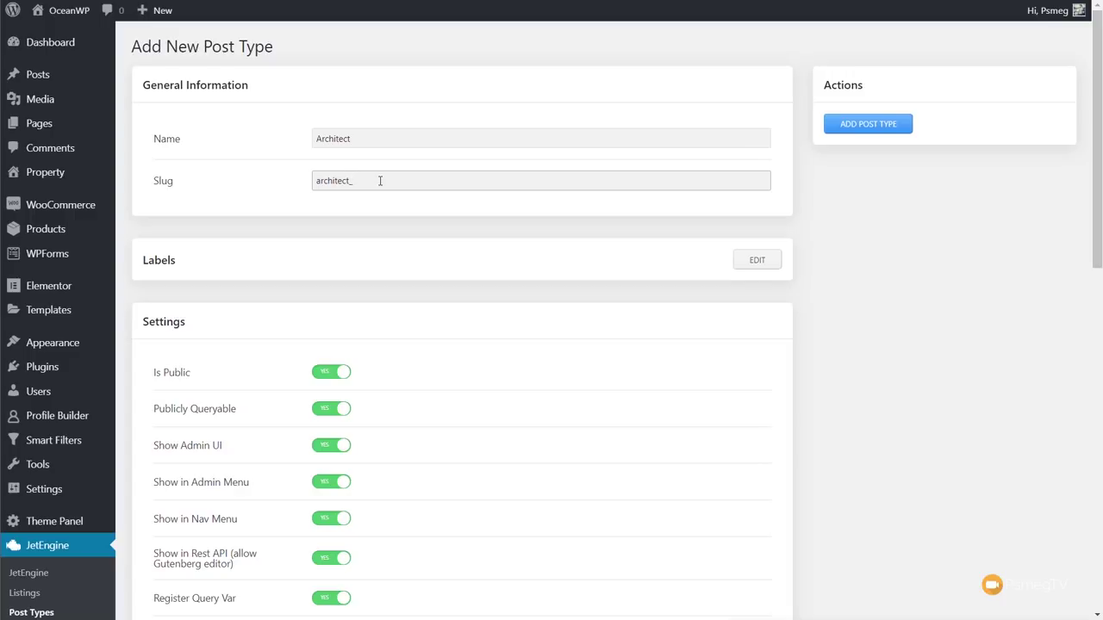
{"action": "type", "text": "_type"}
{"action": "key", "text": "BackSpace"}
{"action": "key", "text": "BackSpace"}
{"action": "key", "text": "BackSpace"}
{"action": "key", "text": "BackSpace"}
{"action": "key", "text": "BackSpace"}
{"action": "left_click", "coordinate": [834, 335]}
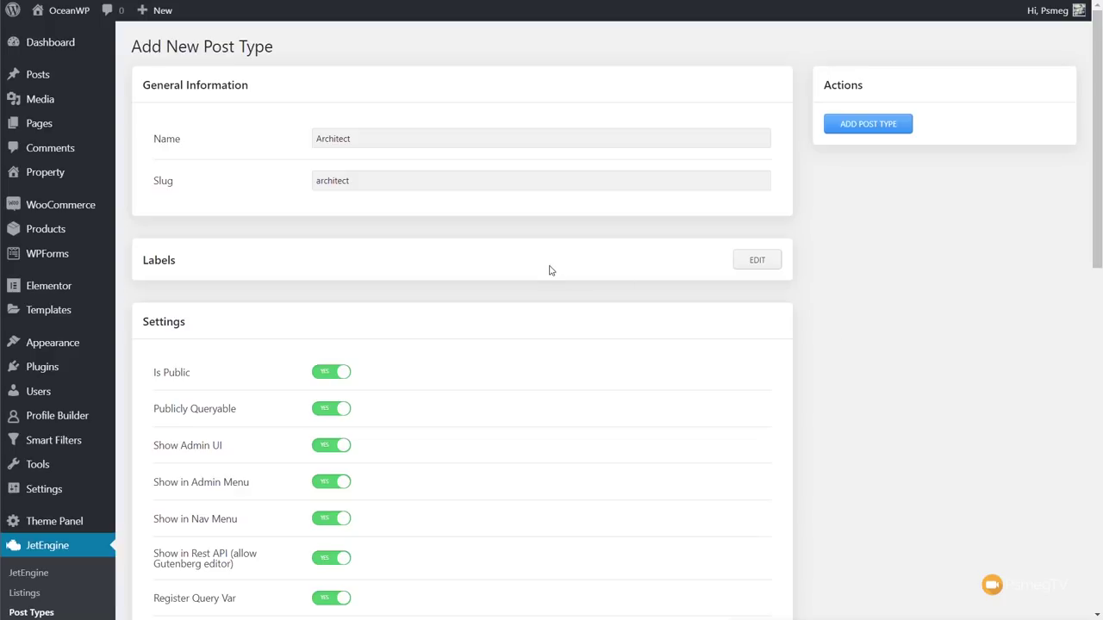
Expand the post type's Labels section, review the available label fields, and collapse it again
{"action": "left_click", "coordinate": [758, 258]}
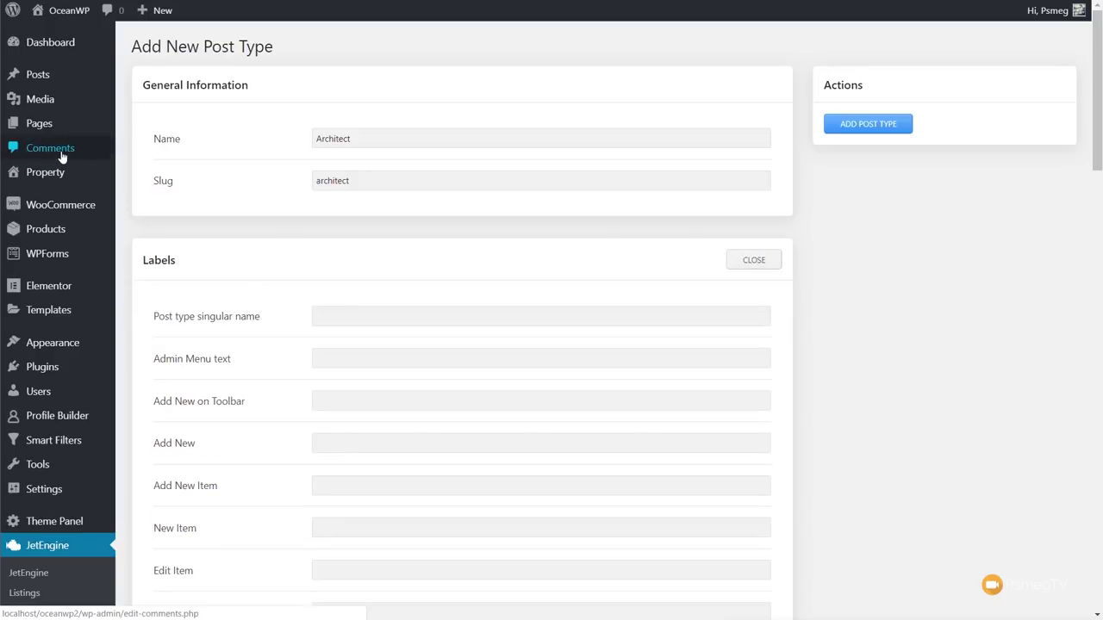
{"action": "mouse_move", "coordinate": [60, 176]}
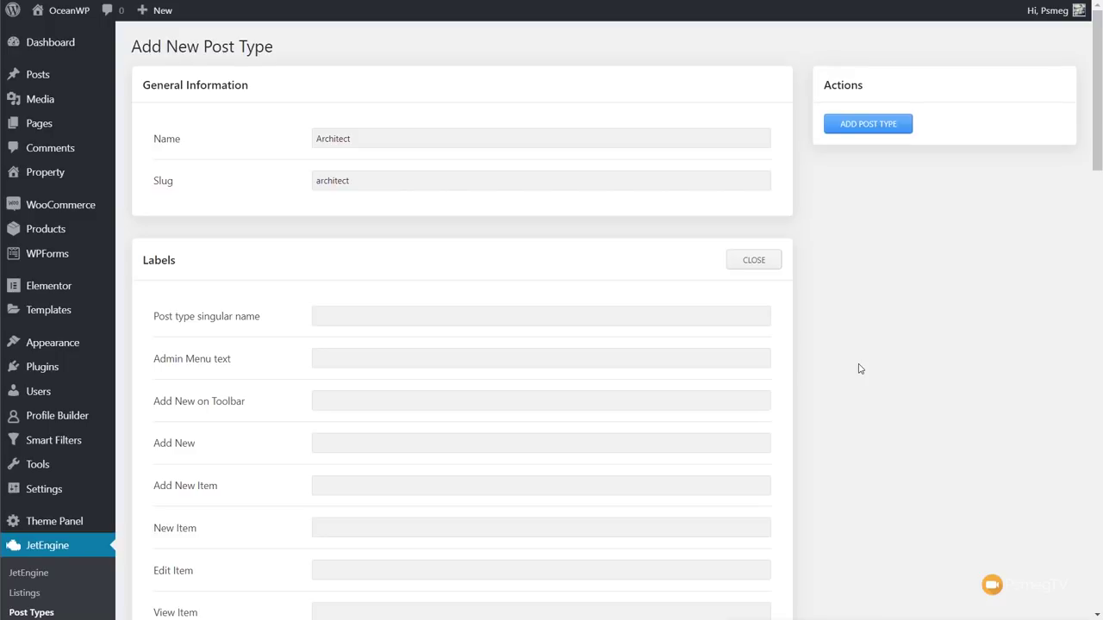
{"action": "scroll", "coordinate": [859, 369], "scroll_direction": "down", "scroll_amount": 8}
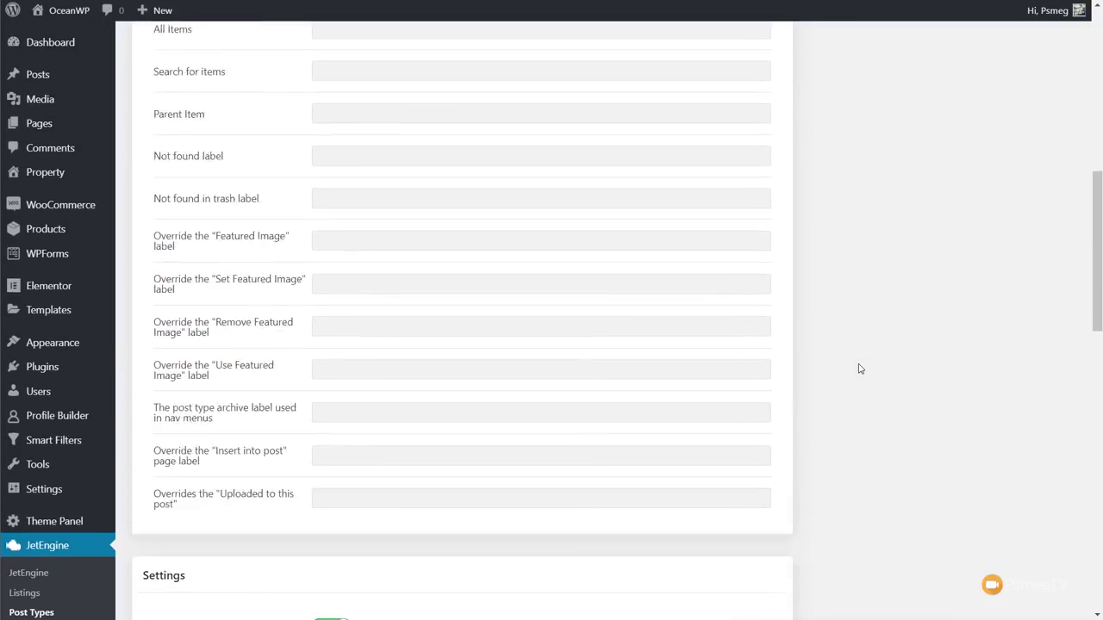
{"action": "scroll", "coordinate": [859, 369], "scroll_direction": "up", "scroll_amount": 10}
{"action": "left_click", "coordinate": [769, 270]}
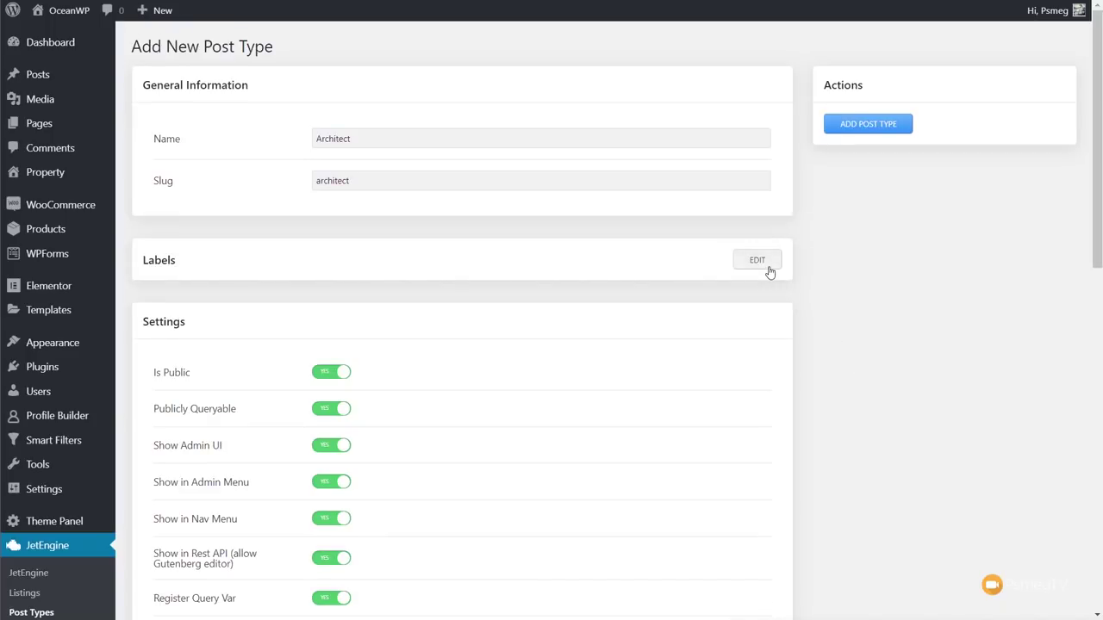
Enable the Hierarchical option in the post type's settings
{"action": "scroll", "coordinate": [896, 330], "scroll_direction": "down", "scroll_amount": 3}
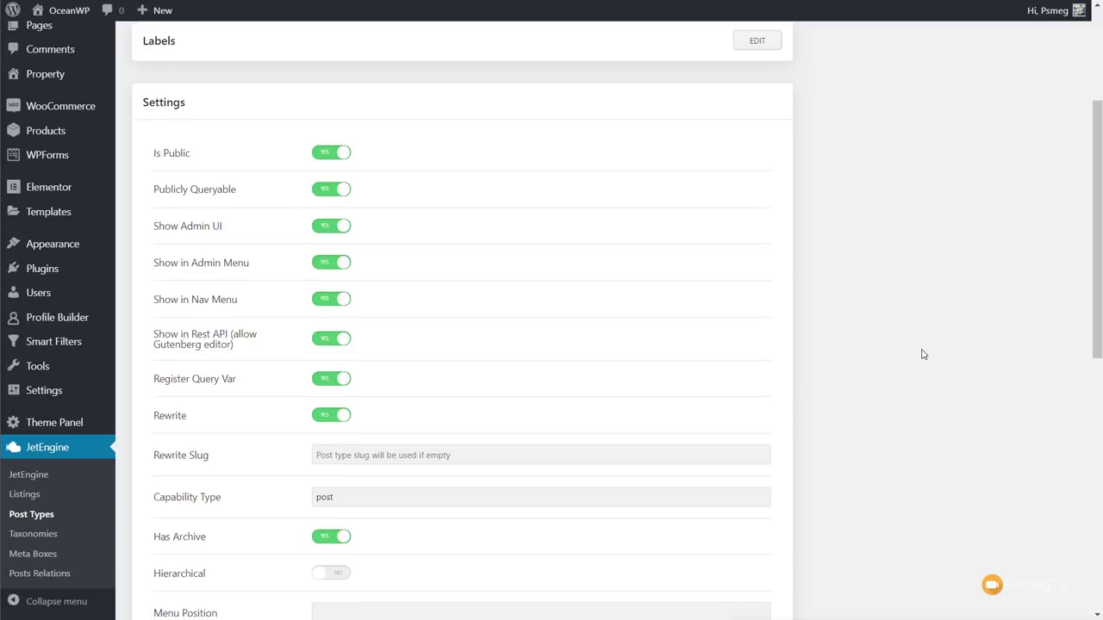
{"action": "scroll", "coordinate": [923, 353], "scroll_direction": "down", "scroll_amount": 1}
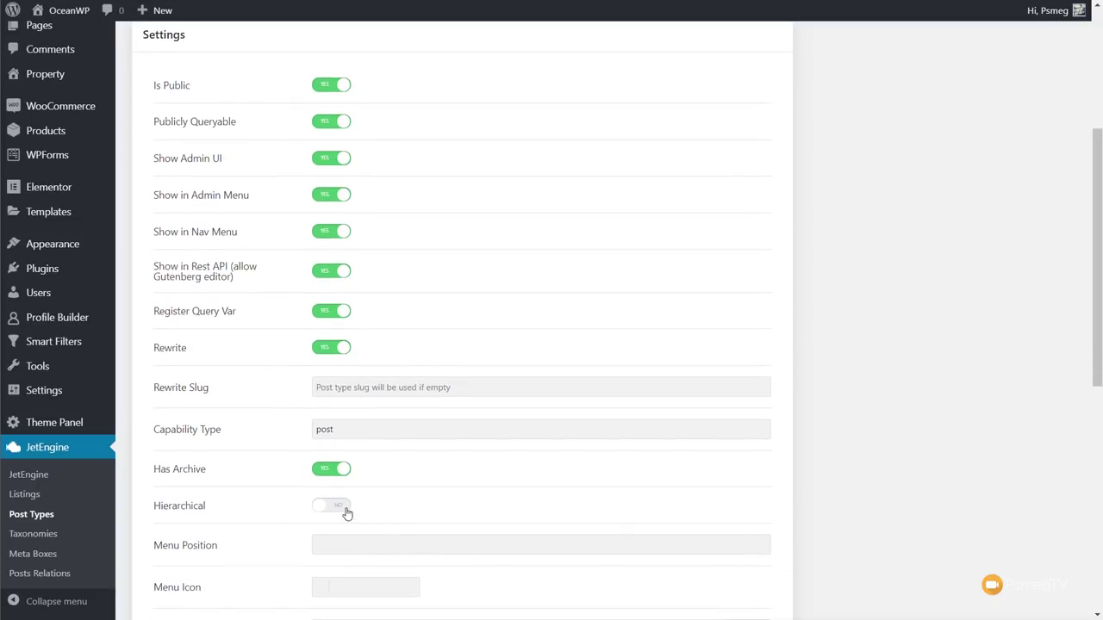
{"action": "left_click", "coordinate": [344, 512]}
Choose the dashicons-admin-user icon as the post type's menu icon
{"action": "scroll", "coordinate": [473, 456], "scroll_direction": "down", "scroll_amount": 3}
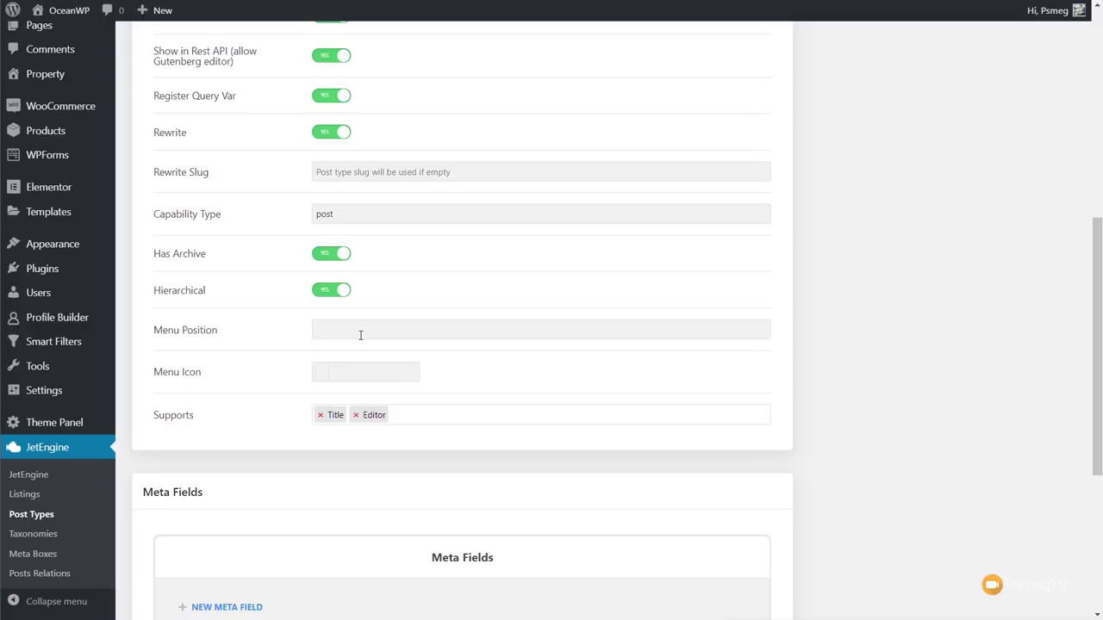
{"action": "left_click", "coordinate": [324, 379]}
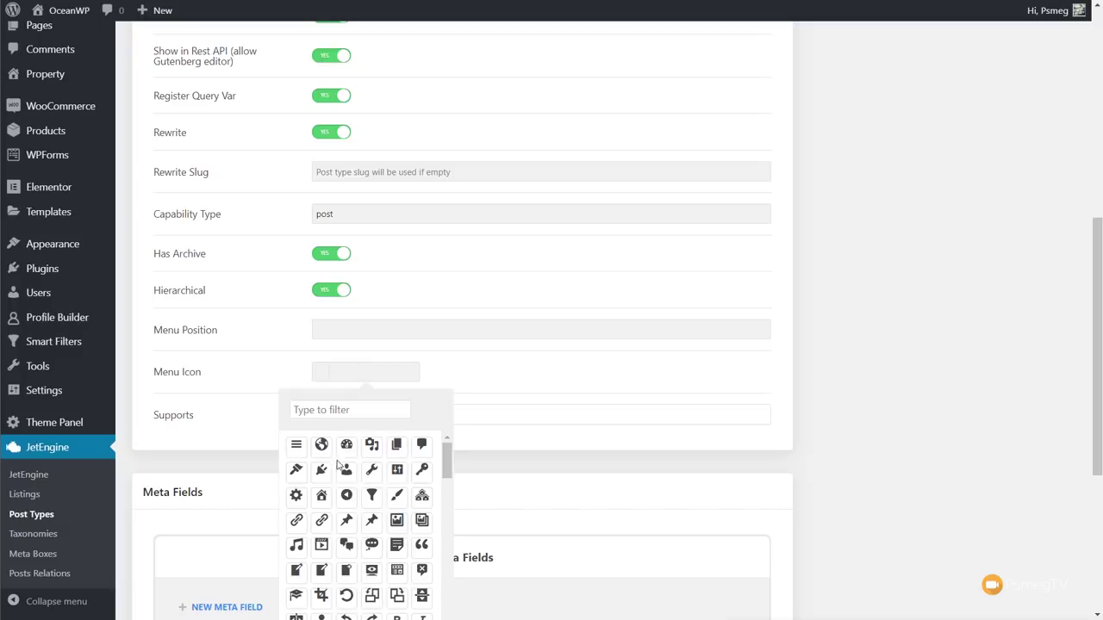
{"action": "left_click", "coordinate": [346, 474]}
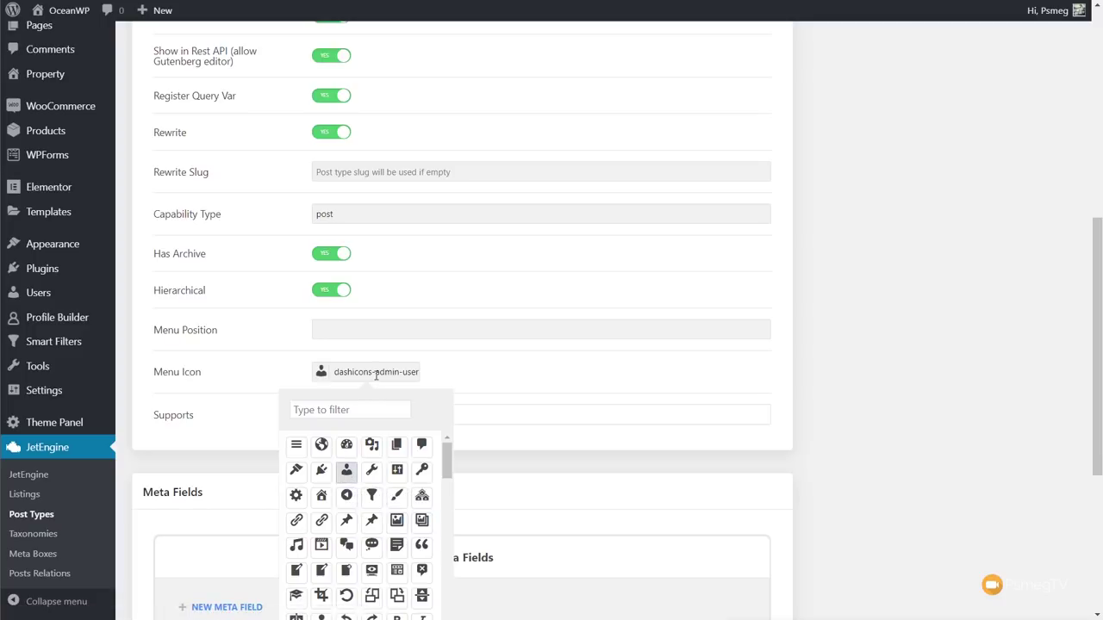
{"action": "left_click", "coordinate": [436, 380]}
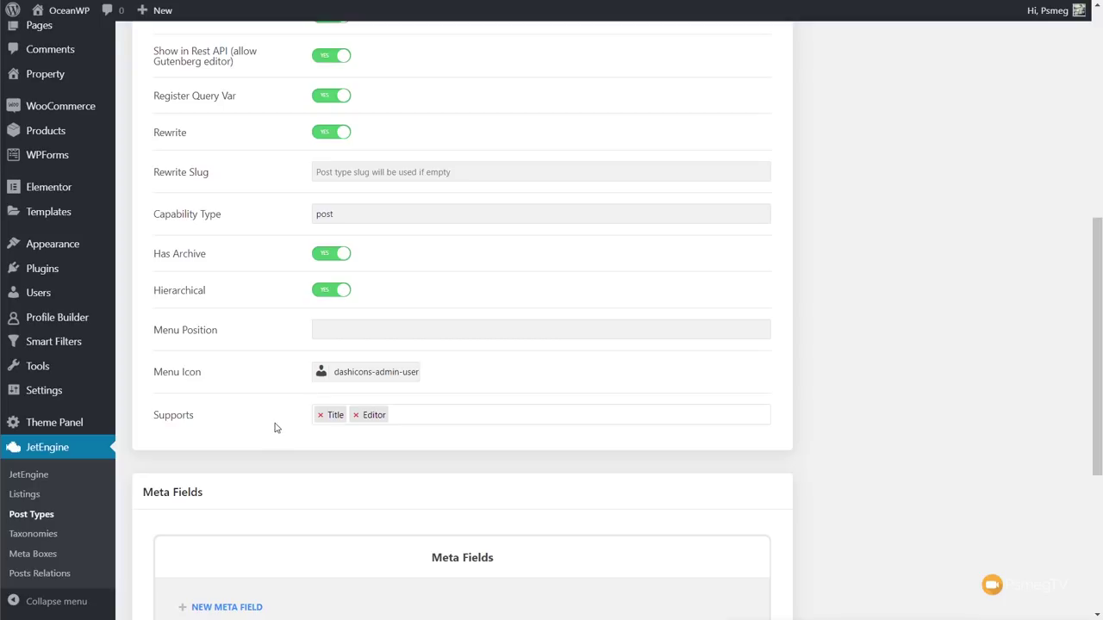
Add Thumbnail (Featured Image) to the features the post type supports
{"action": "left_click", "coordinate": [452, 416]}
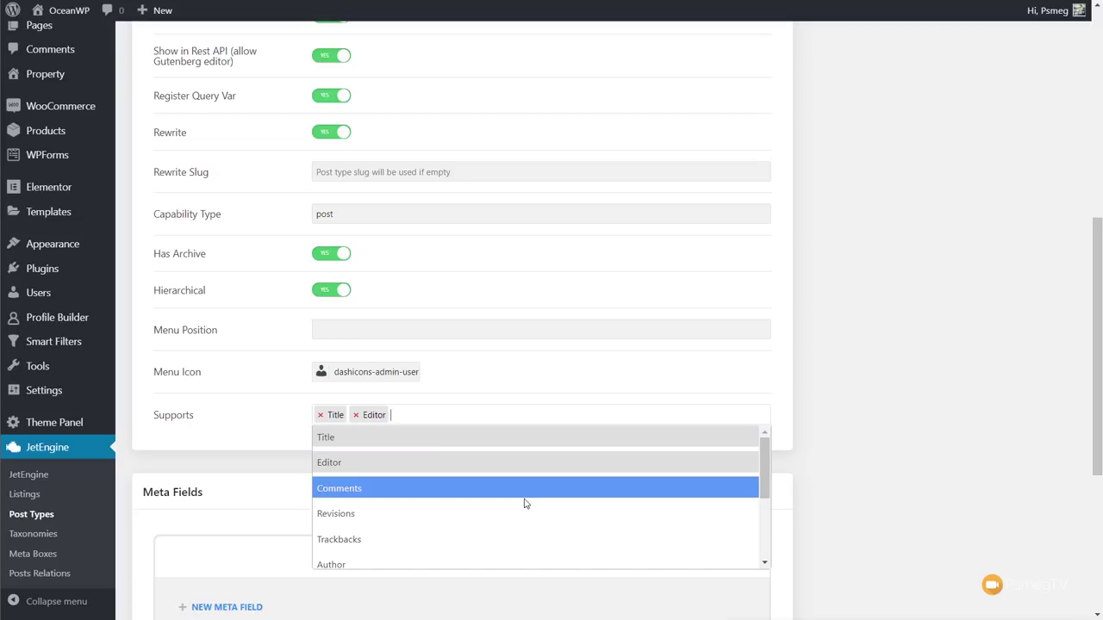
{"action": "scroll", "coordinate": [526, 503], "scroll_direction": "down", "scroll_amount": 1}
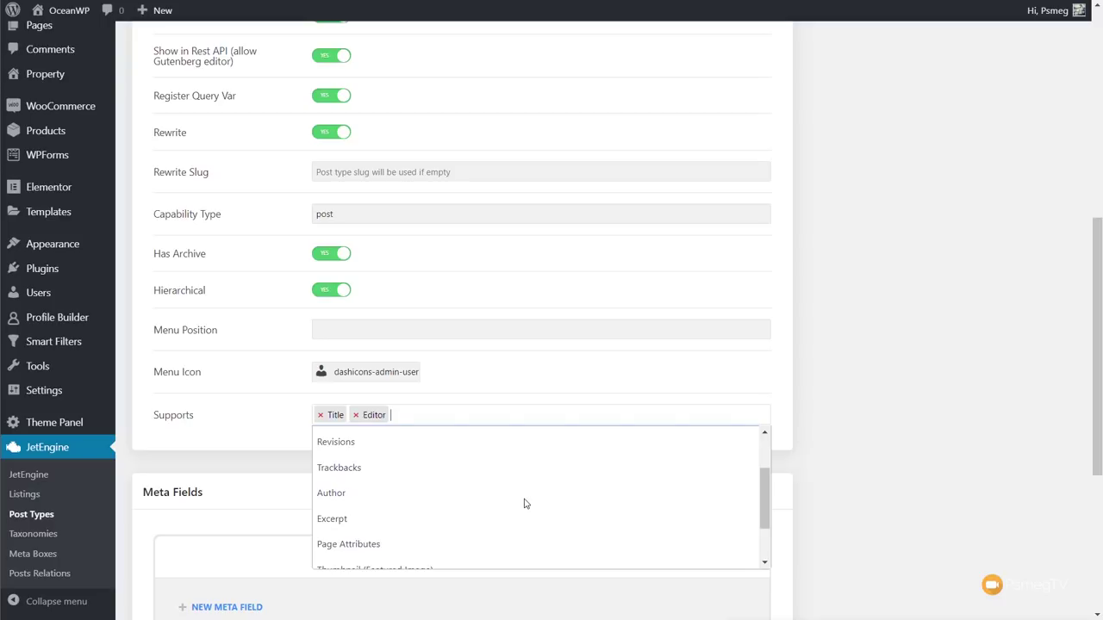
{"action": "scroll", "coordinate": [524, 503], "scroll_direction": "down", "scroll_amount": 1}
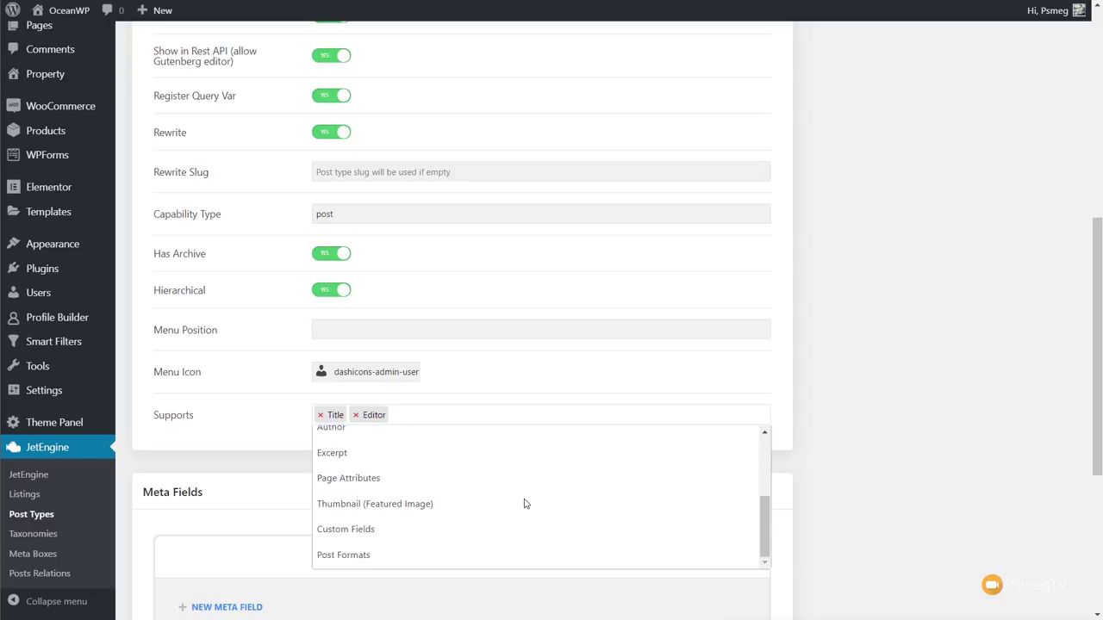
{"action": "left_click", "coordinate": [428, 505]}
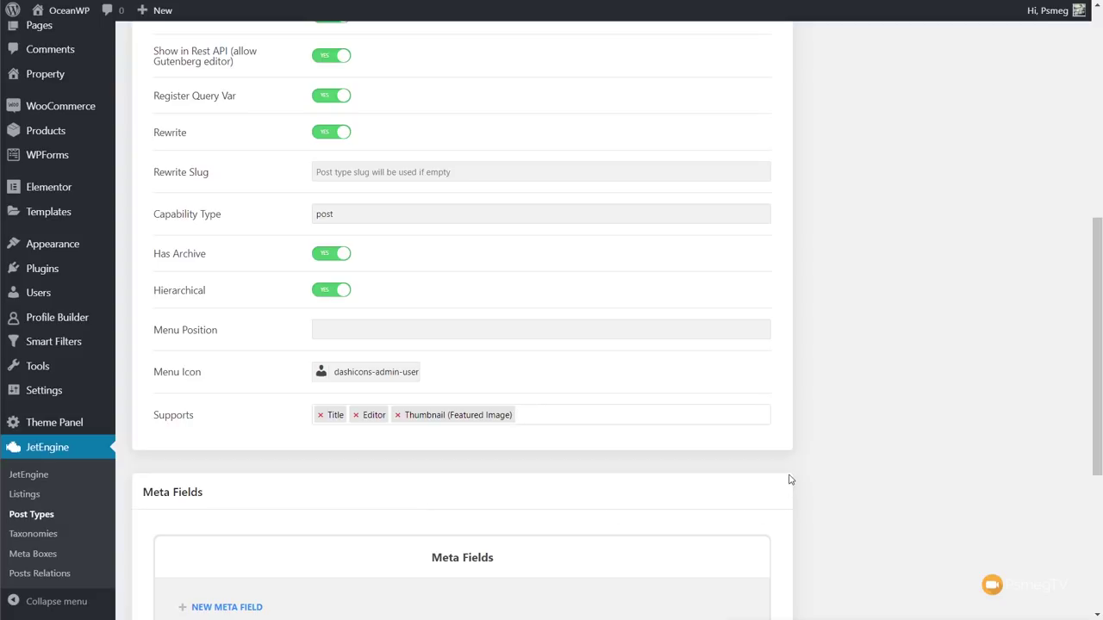
Add a meta field titled Telephone with the ID architect_telephone and the type Text
{"action": "scroll", "coordinate": [854, 468], "scroll_direction": "down", "scroll_amount": 3}
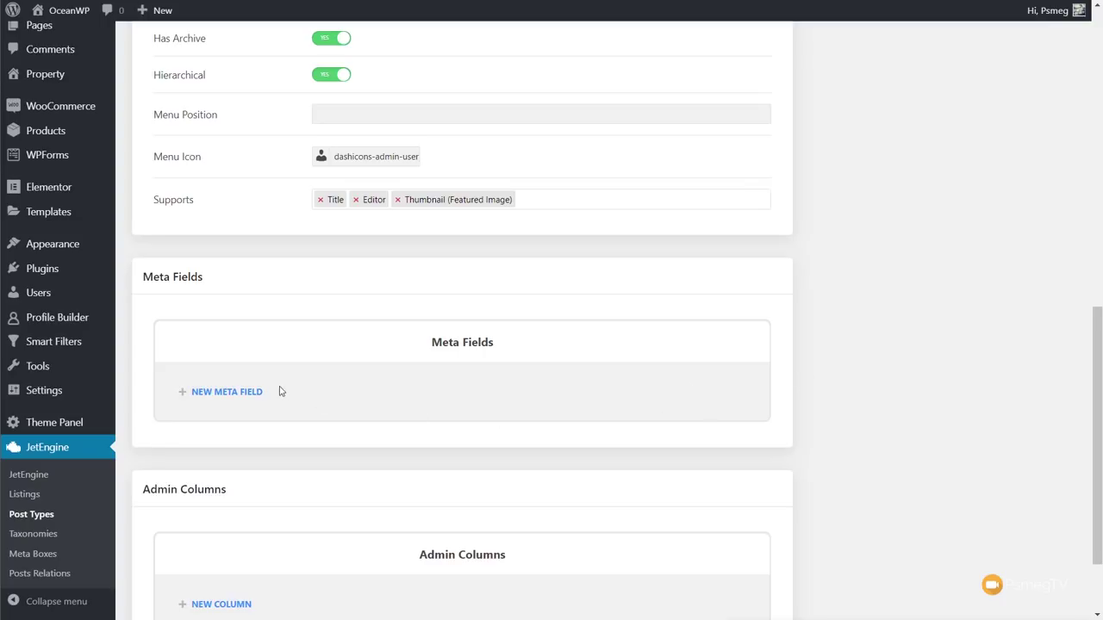
{"action": "left_click", "coordinate": [239, 392]}
{"action": "left_click", "coordinate": [303, 445]}
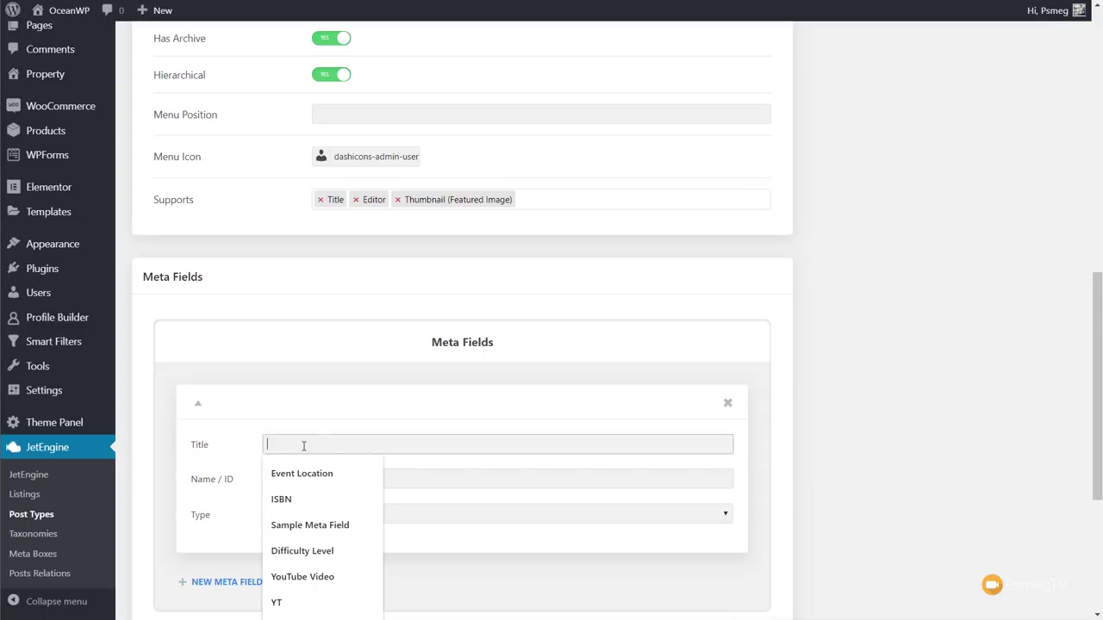
{"action": "type", "text": "Telephone"}
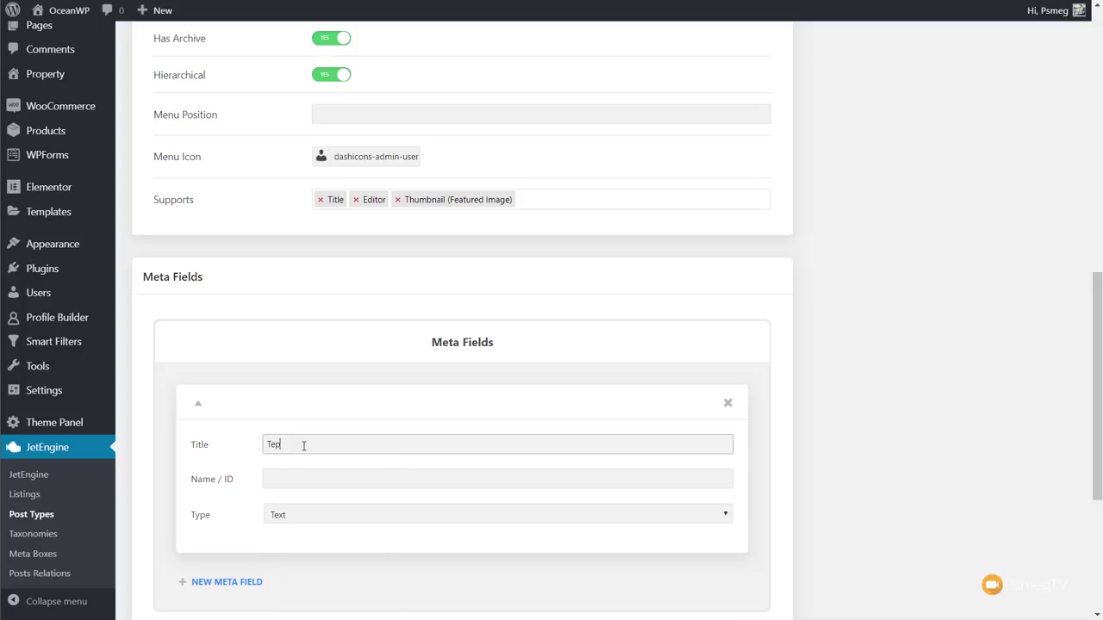
{"action": "left_click", "coordinate": [308, 480]}
{"action": "type", "text": "ar"}
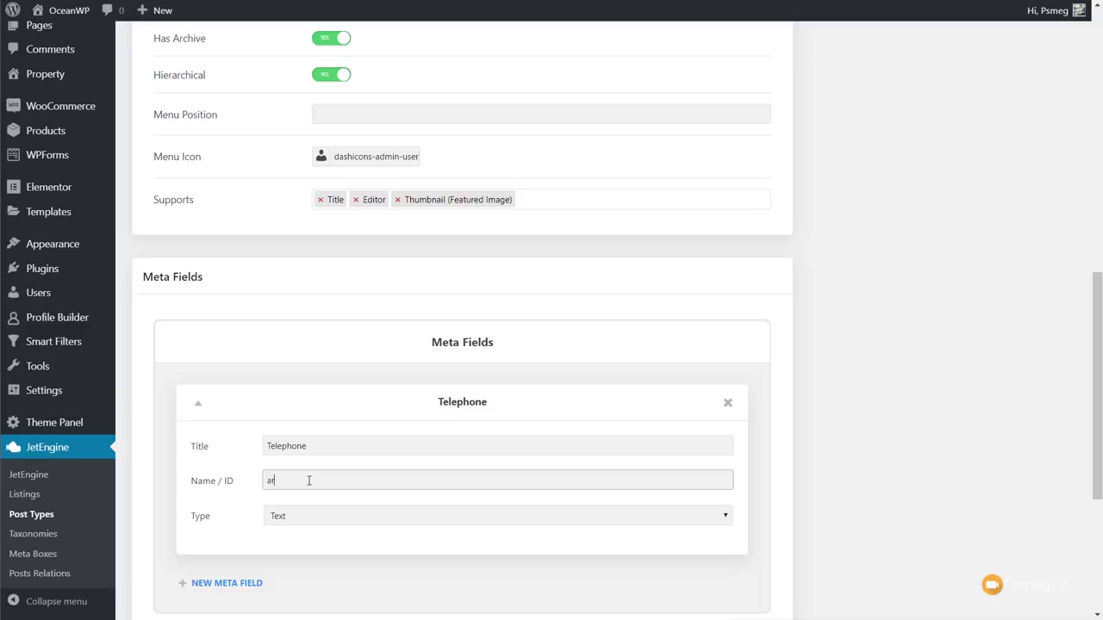
{"action": "type", "text": "chitect_telephone"}
{"action": "left_click", "coordinate": [304, 517]}
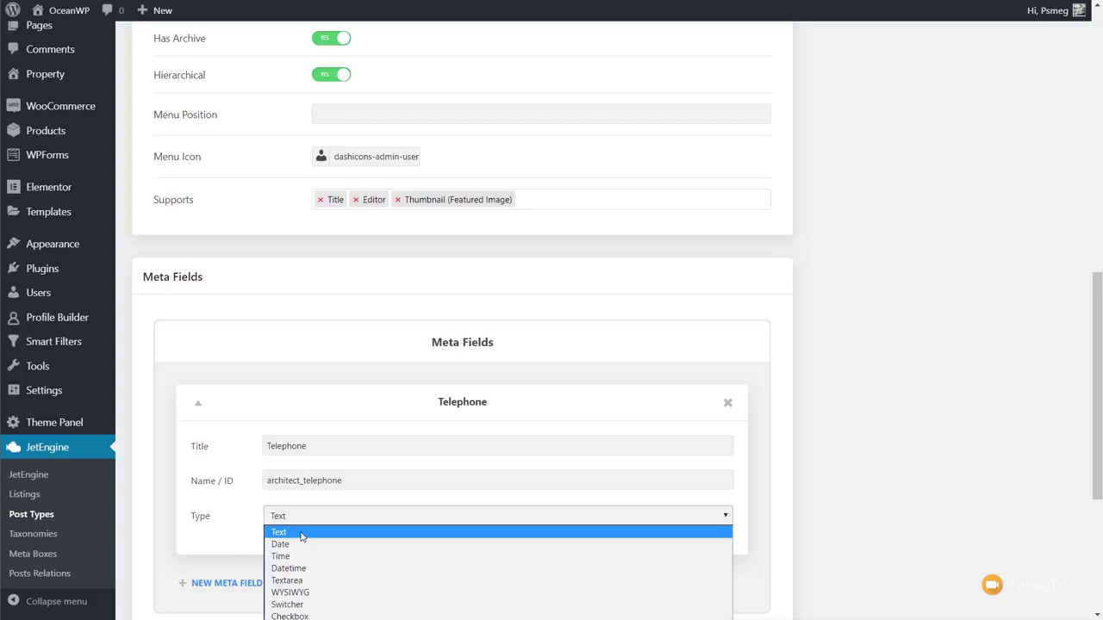
{"action": "left_click", "coordinate": [302, 536]}
Add a second meta field titled Email with the ID architect_email
{"action": "scroll", "coordinate": [849, 501], "scroll_direction": "down", "scroll_amount": 3}
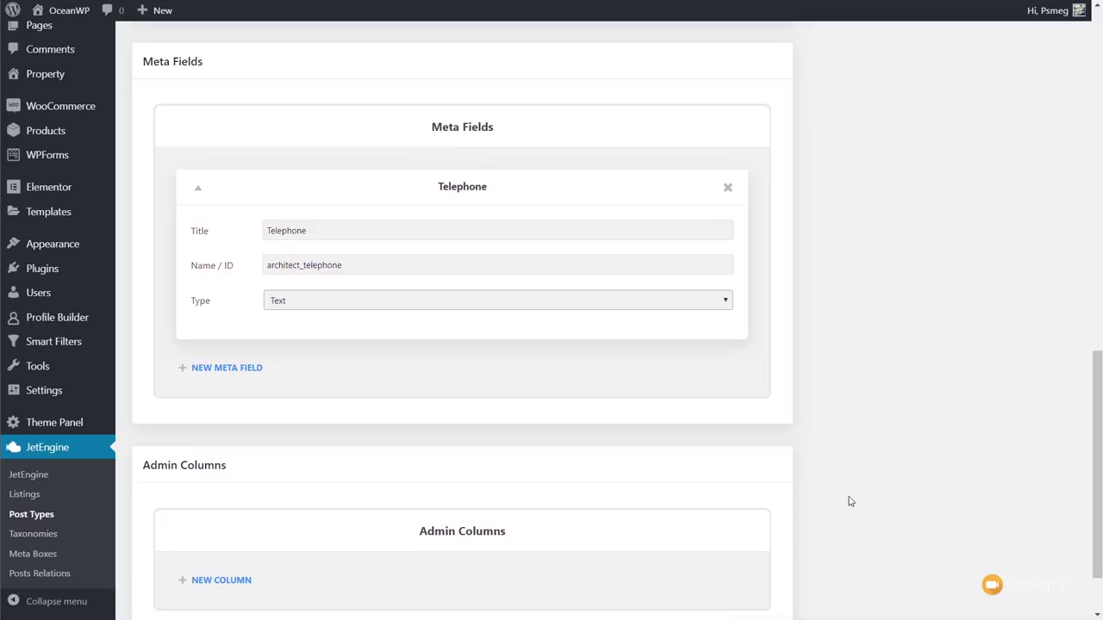
{"action": "left_click", "coordinate": [247, 372]}
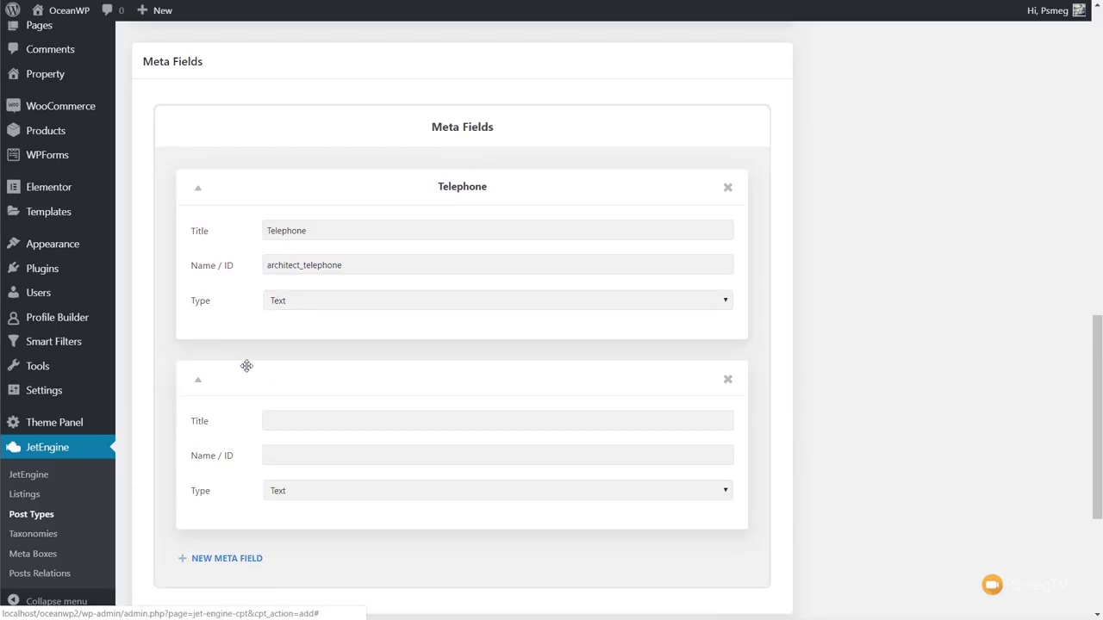
{"action": "left_click", "coordinate": [310, 422]}
{"action": "type", "text": "Email"}
{"action": "left_click", "coordinate": [360, 457]}
{"action": "type", "text": "architect_email"}
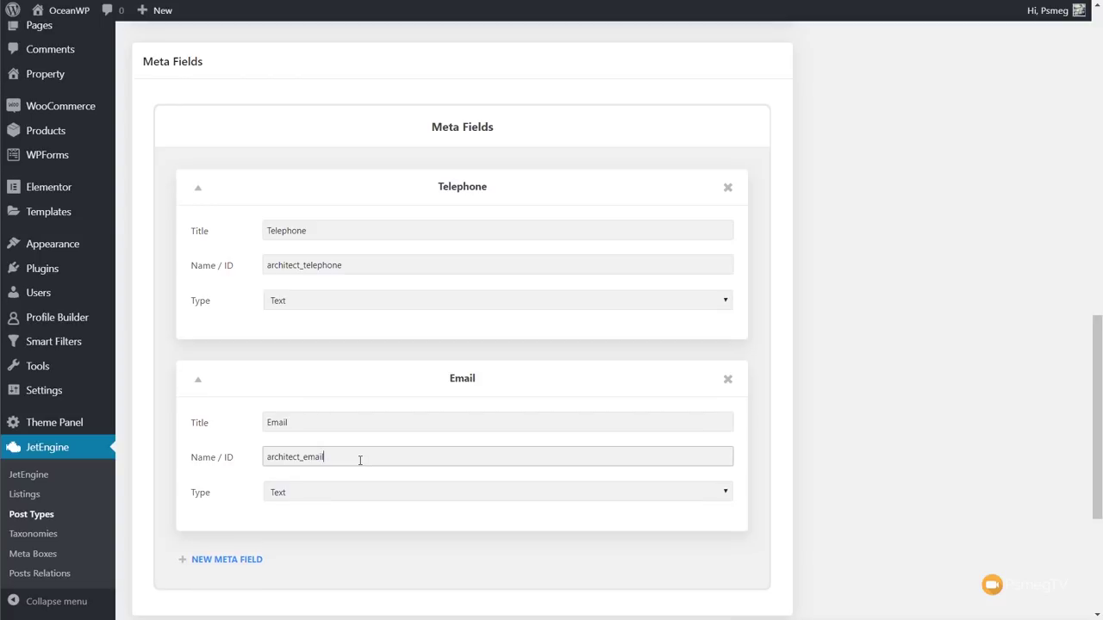
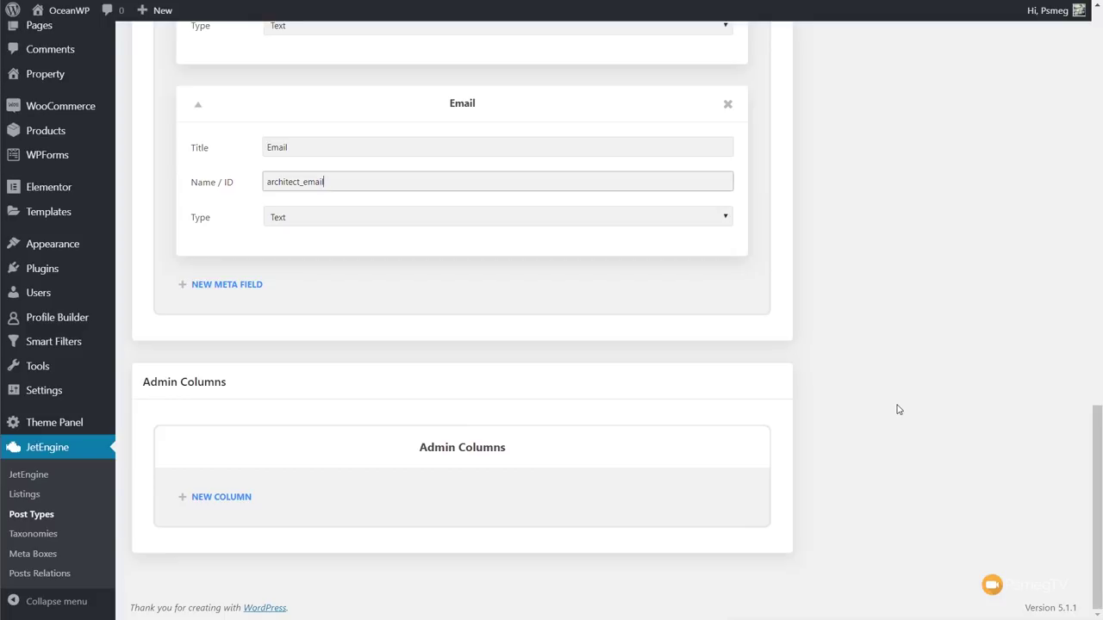
Create the Architect post type with the configured settings and check its entry in the admin menu
{"action": "scroll", "coordinate": [901, 388], "scroll_direction": "up", "scroll_amount": 8}
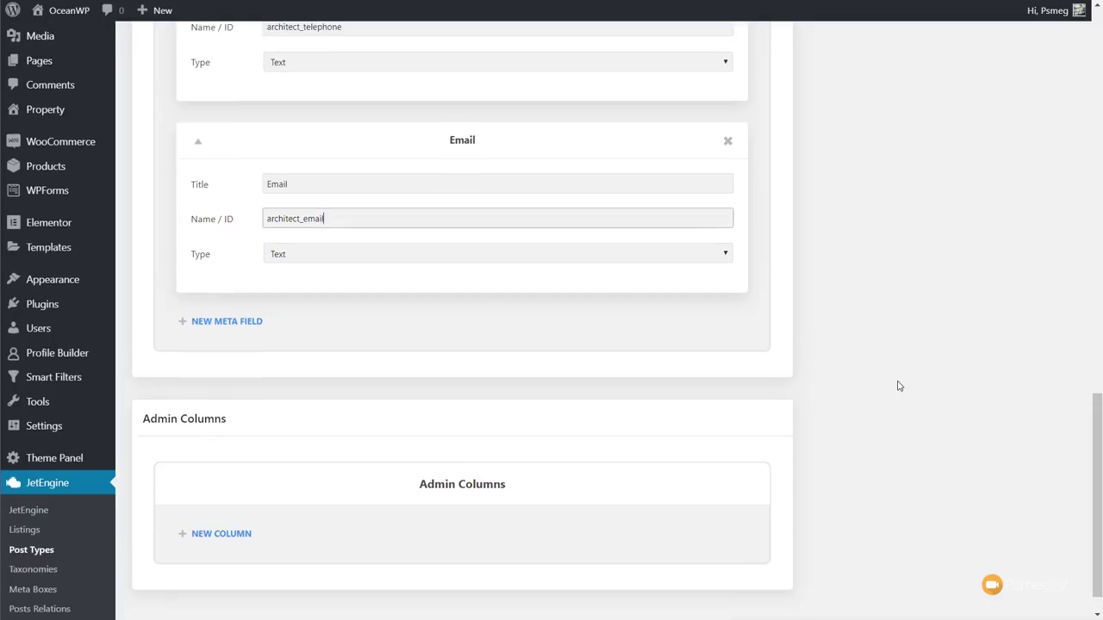
{"action": "scroll", "coordinate": [899, 387], "scroll_direction": "up", "scroll_amount": 8}
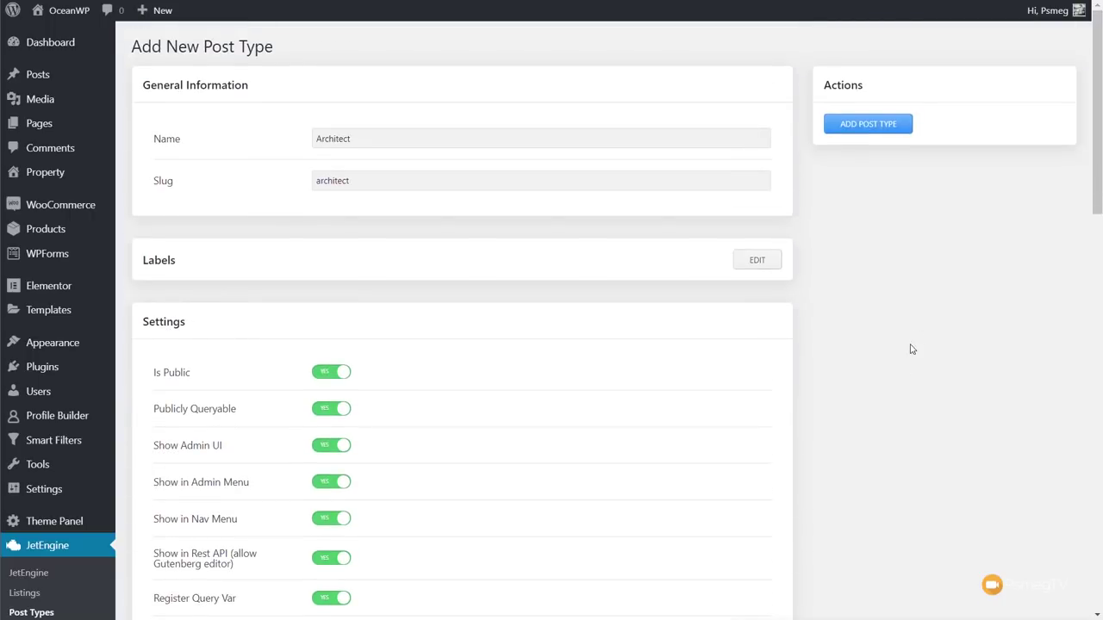
{"action": "left_click", "coordinate": [871, 127]}
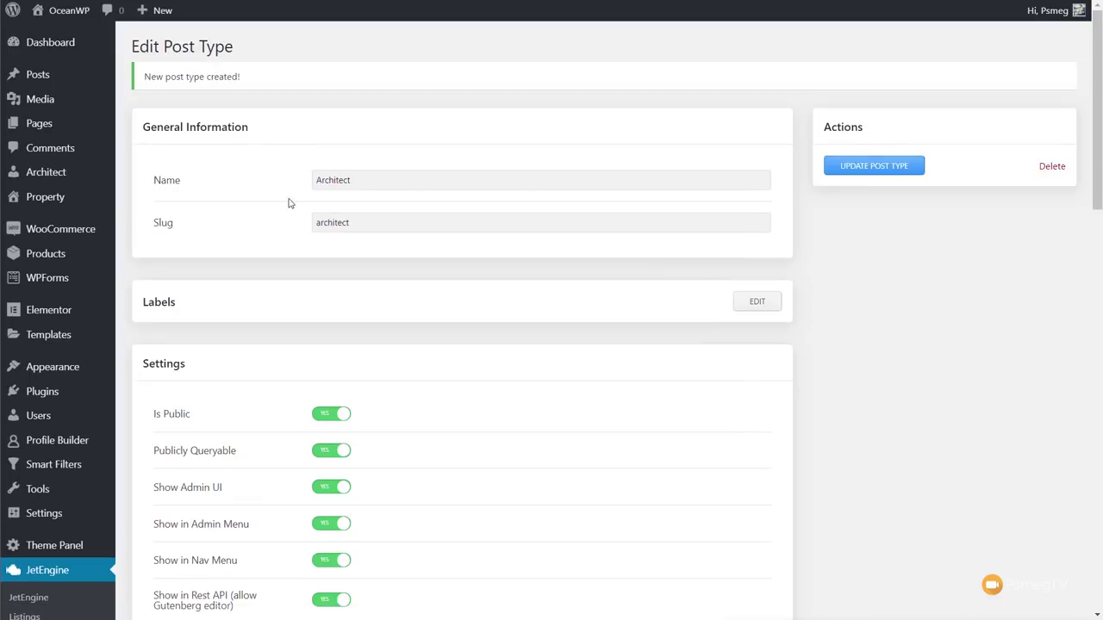
{"action": "mouse_move", "coordinate": [43, 176]}
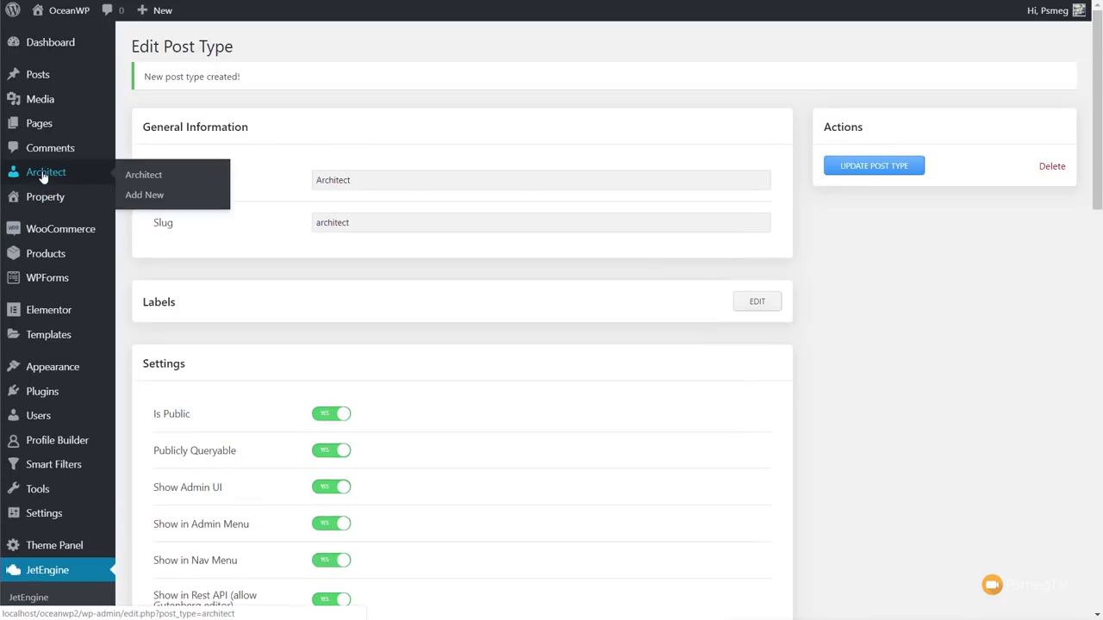
Open a new Architect entry and examine its title, content, featured image, Telephone and Email fields
{"action": "left_click", "coordinate": [153, 179]}
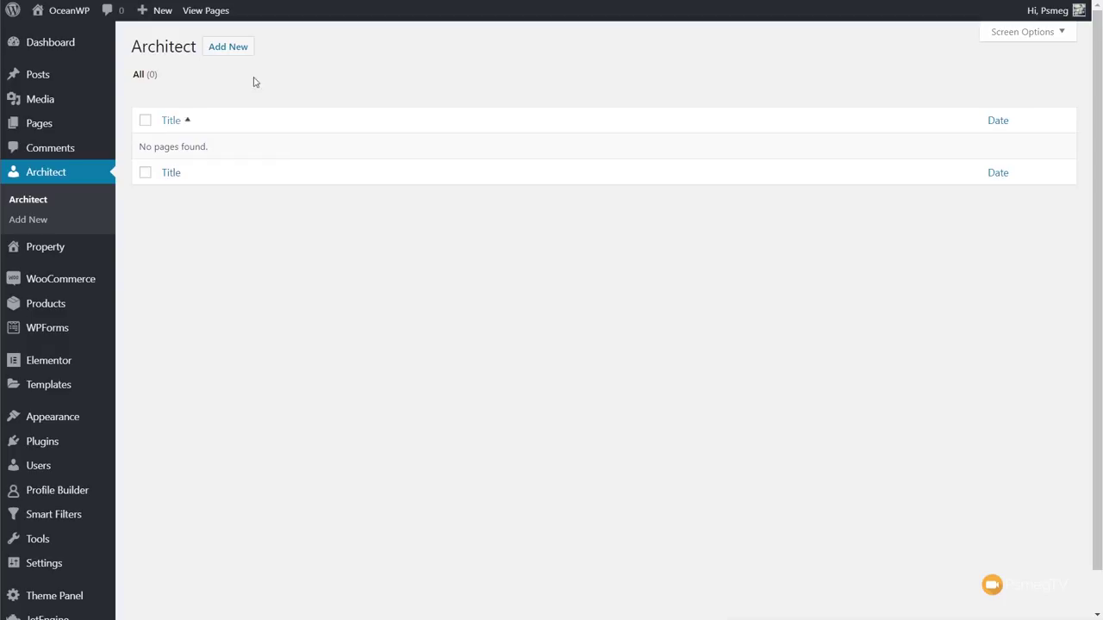
{"action": "left_click", "coordinate": [234, 49]}
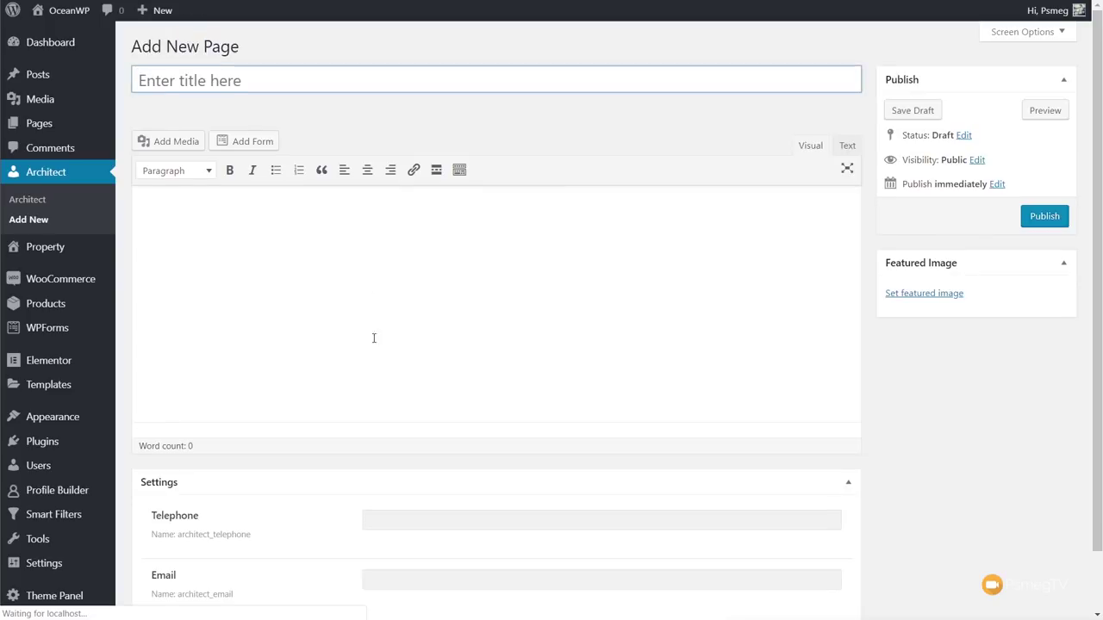
{"action": "left_click", "coordinate": [229, 77]}
{"action": "left_click", "coordinate": [276, 247]}
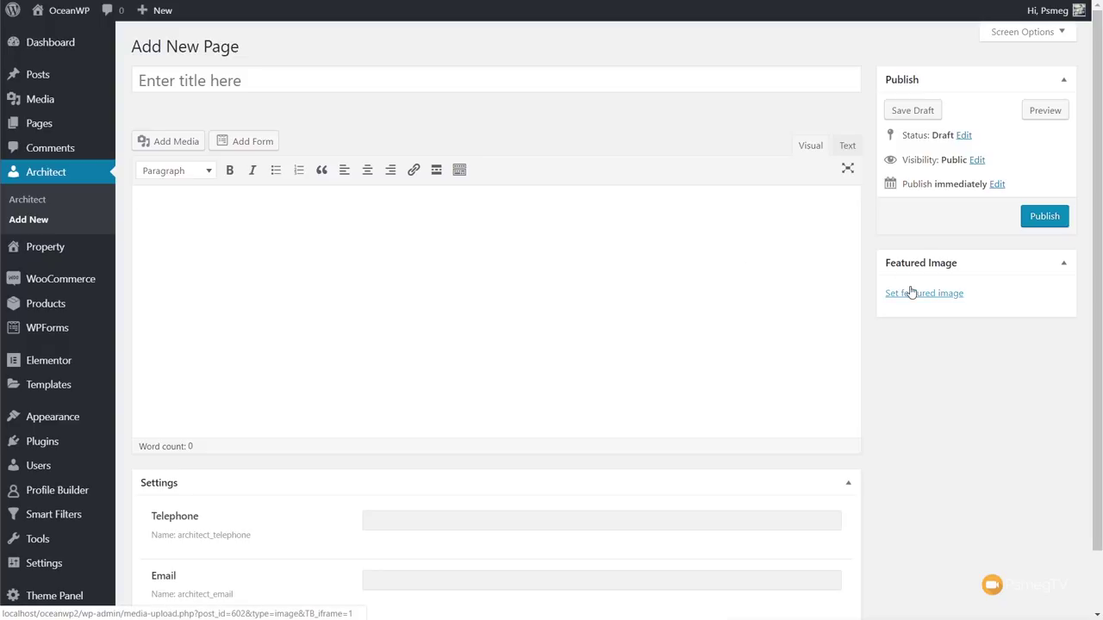
{"action": "scroll", "coordinate": [937, 483], "scroll_direction": "down", "scroll_amount": 1}
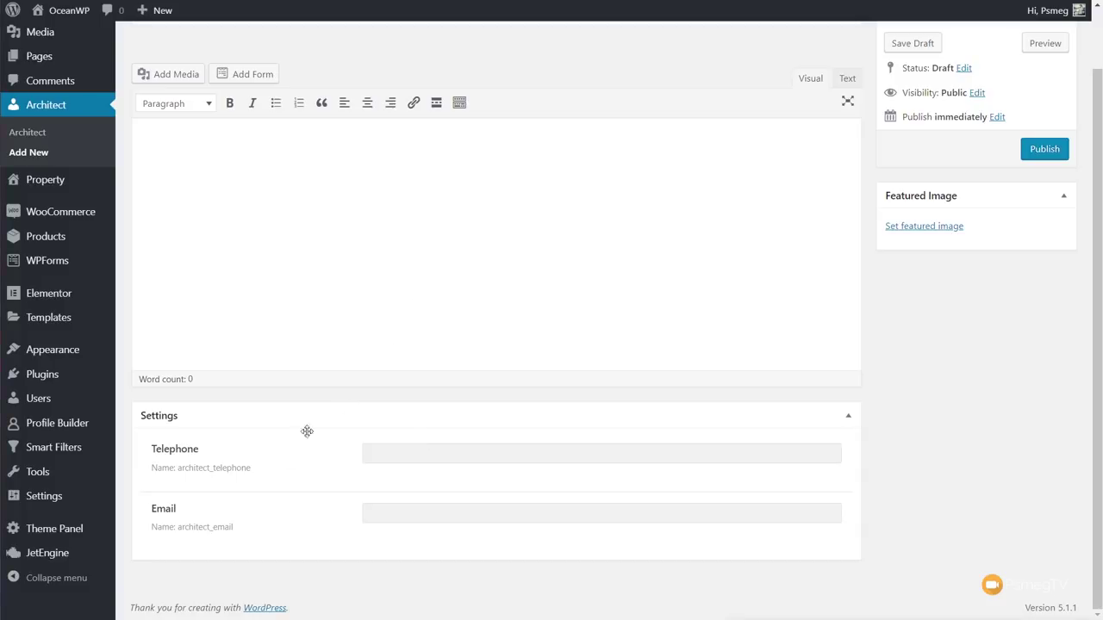
Create an Architectural Project post type with slug project, dashicons-building icon, thumbnail support, and Project Location (Text), Project Completion (Date, timestamp) and Project Gallery (Gallery) meta fields
{"action": "mouse_move", "coordinate": [37, 562]}
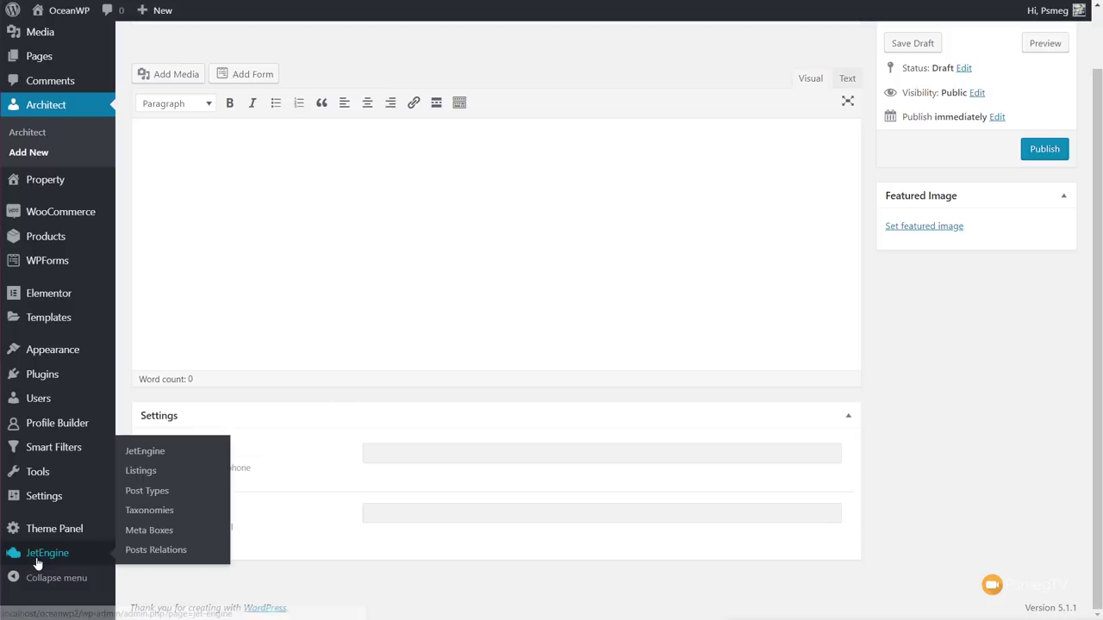
{"action": "left_click", "coordinate": [170, 498]}
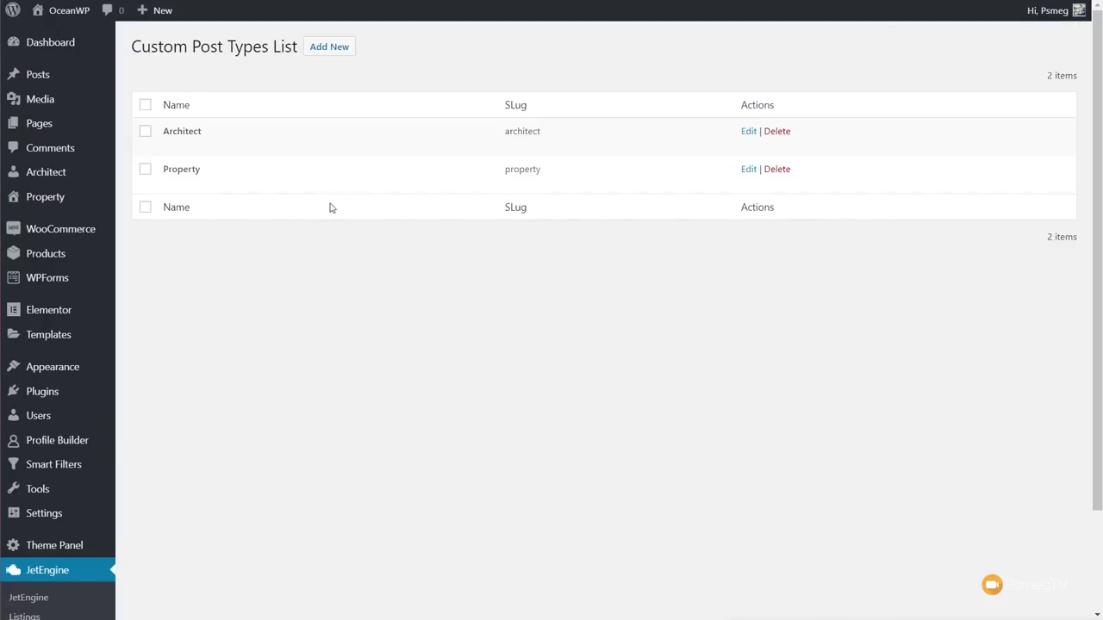
{"action": "left_click", "coordinate": [331, 48]}
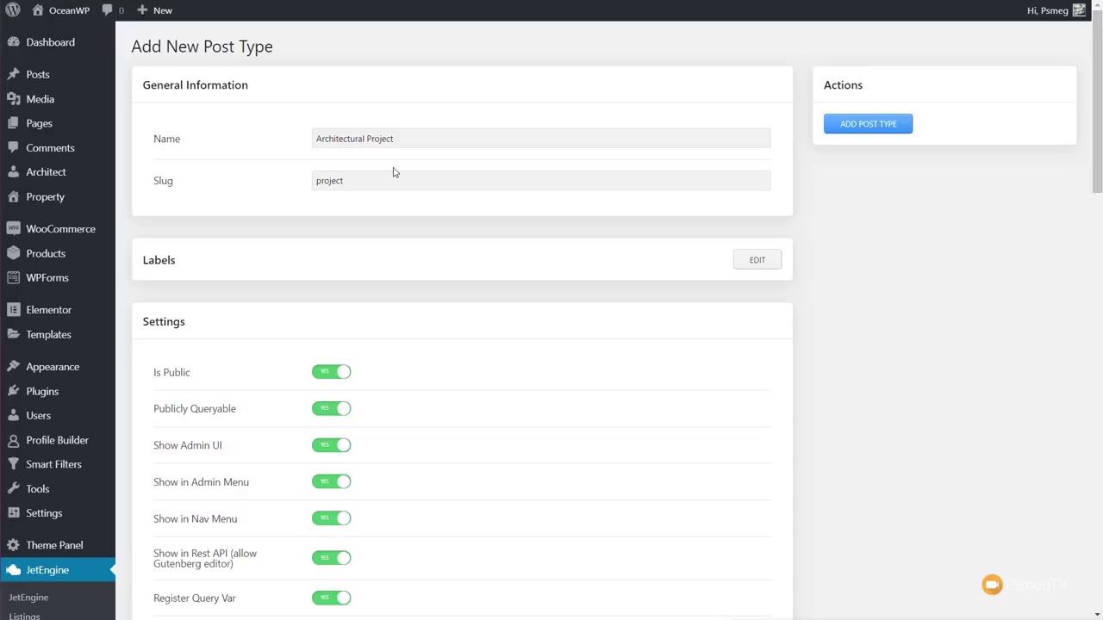
{"action": "scroll", "coordinate": [822, 367], "scroll_direction": "down", "scroll_amount": 1}
{"action": "scroll", "coordinate": [822, 367], "scroll_direction": "down", "scroll_amount": 3}
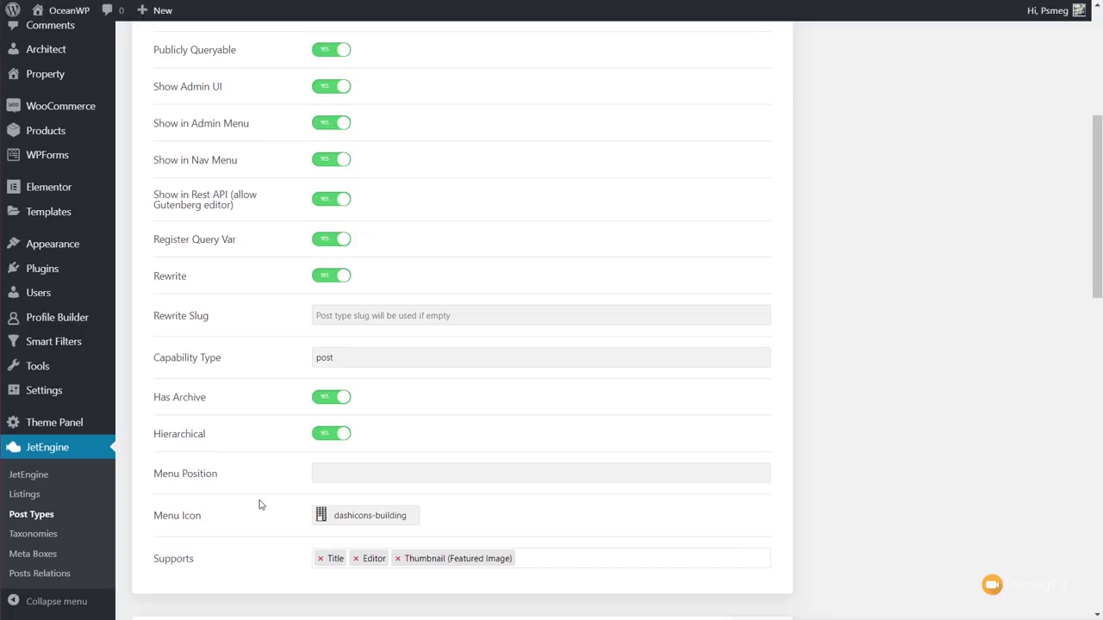
{"action": "scroll", "coordinate": [872, 426], "scroll_direction": "down", "scroll_amount": 3}
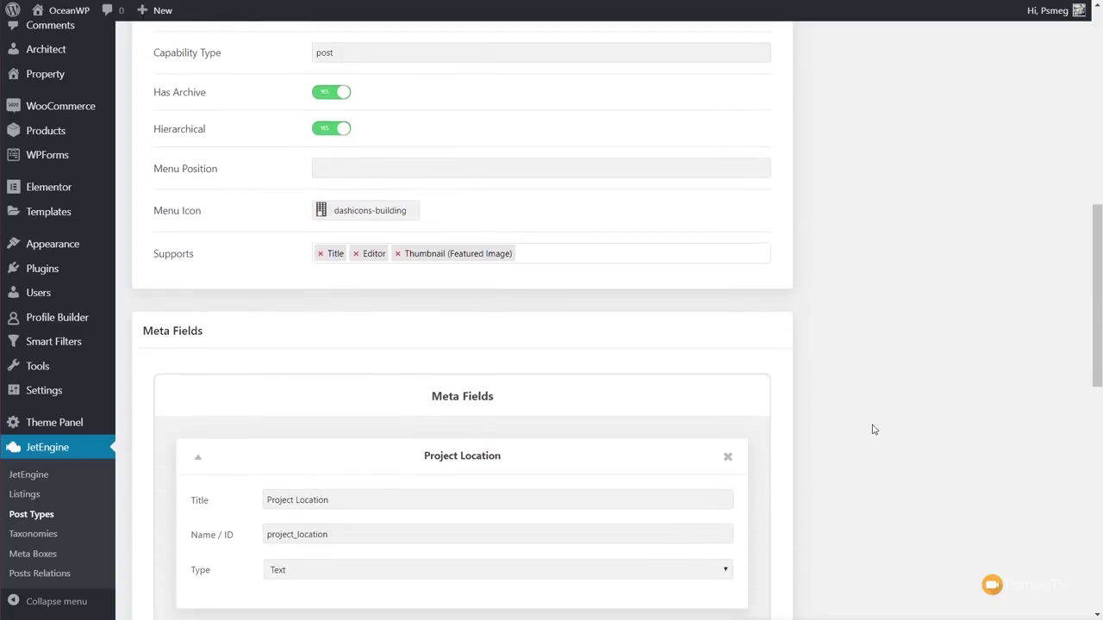
{"action": "scroll", "coordinate": [871, 429], "scroll_direction": "down", "scroll_amount": 5}
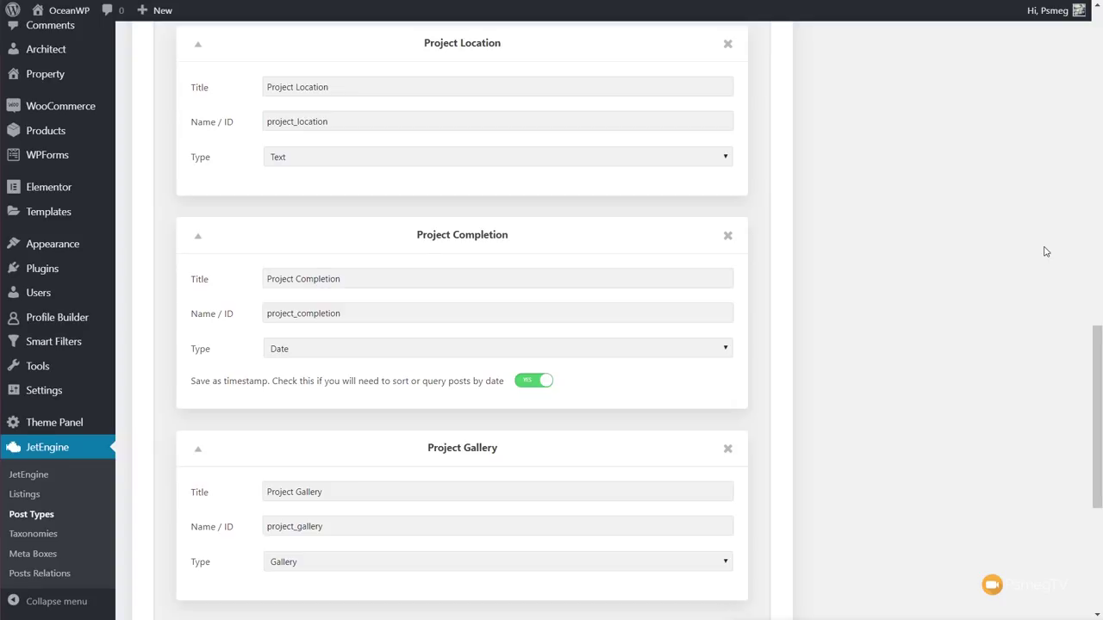
{"action": "scroll", "coordinate": [1045, 251], "scroll_direction": "up", "scroll_amount": 15}
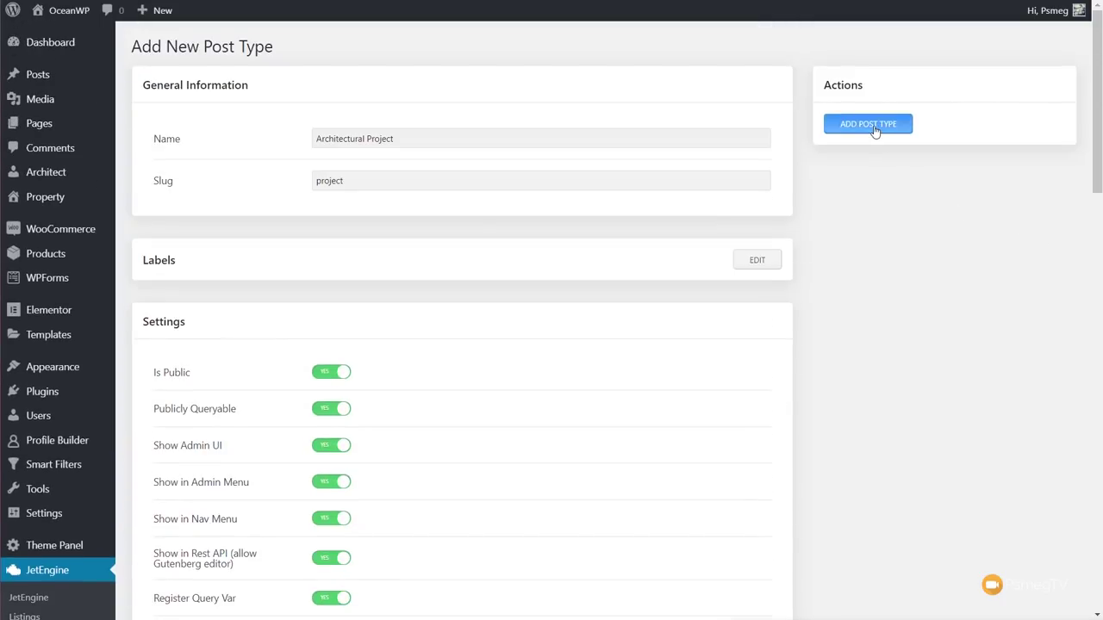
{"action": "left_click", "coordinate": [874, 130]}
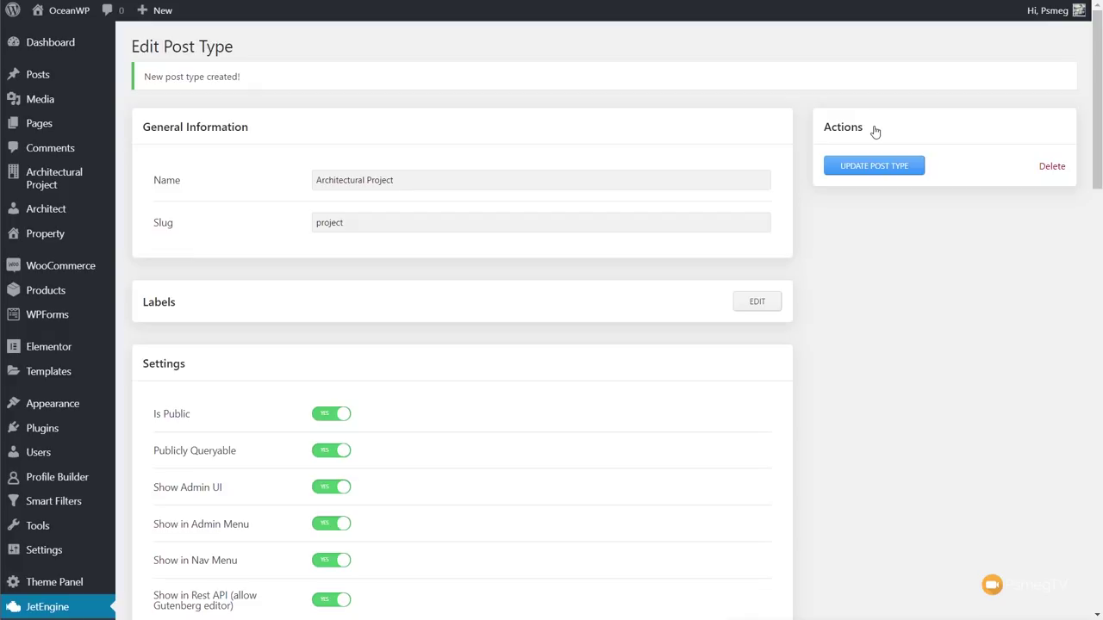
Start a new JetEngine listing item with Posts as the listing source and Architect as the post type
{"action": "scroll", "coordinate": [197, 329], "scroll_direction": "down", "scroll_amount": 3}
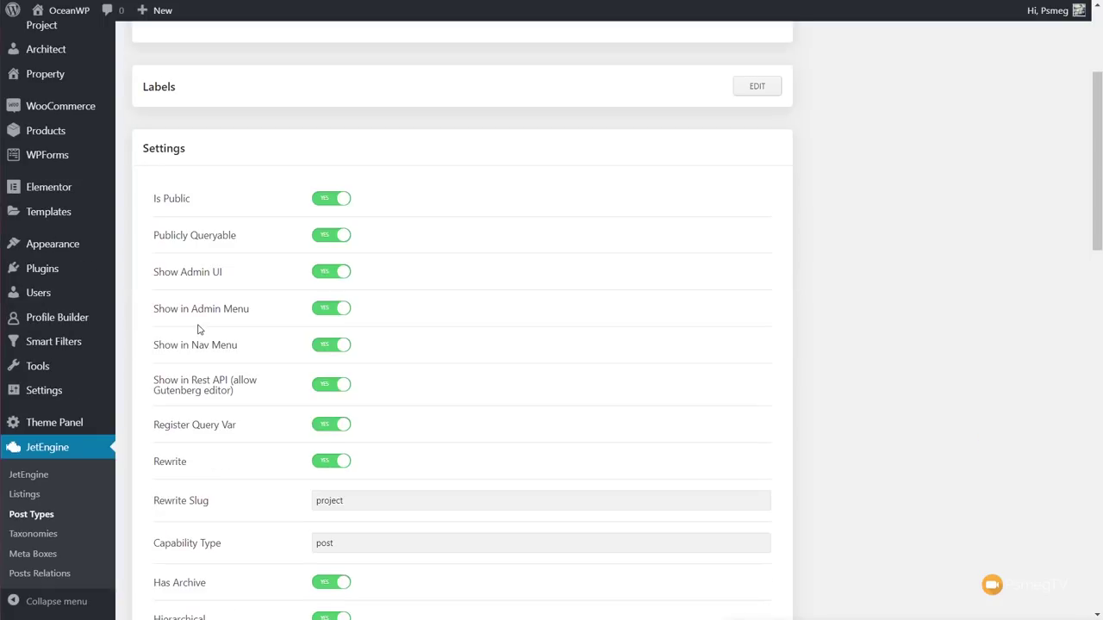
{"action": "left_click", "coordinate": [23, 496]}
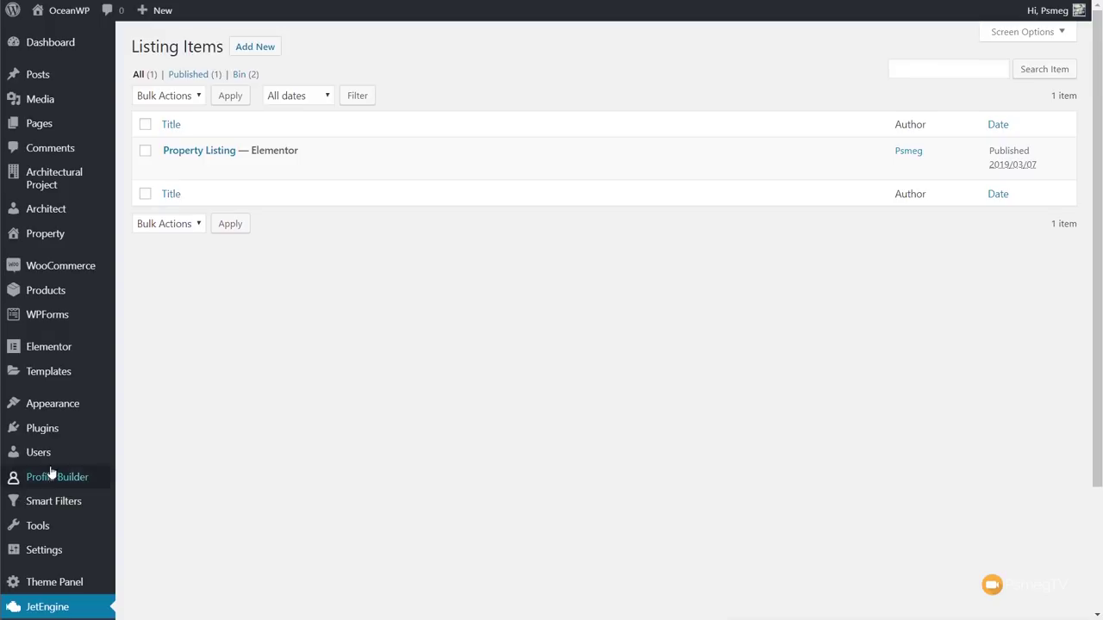
{"action": "left_click", "coordinate": [251, 47]}
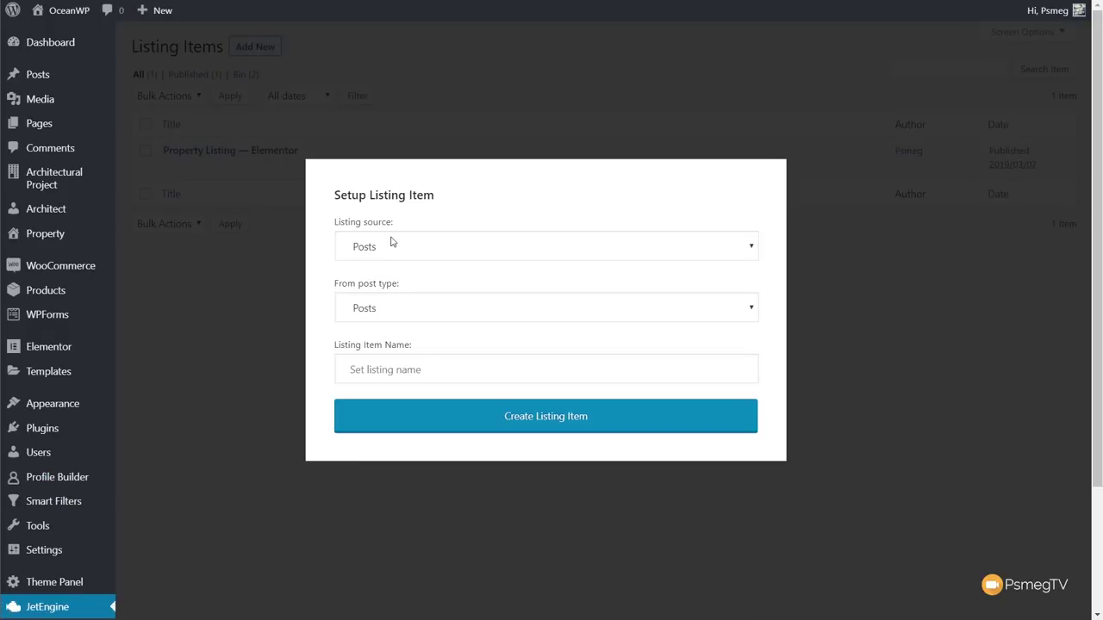
{"action": "left_click", "coordinate": [386, 310]}
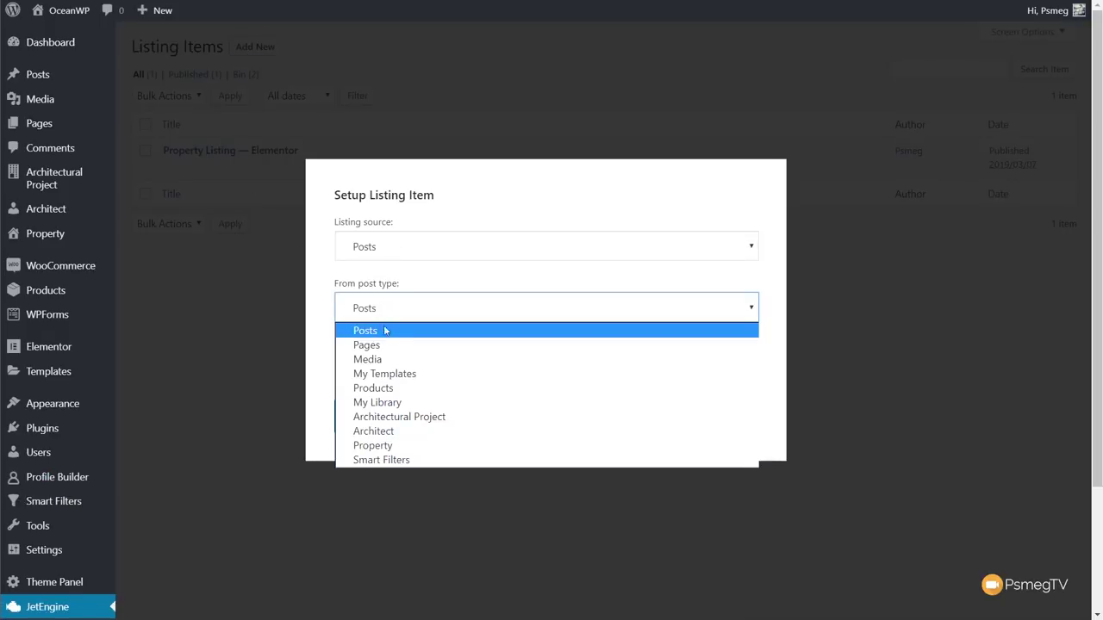
{"action": "left_click", "coordinate": [386, 434]}
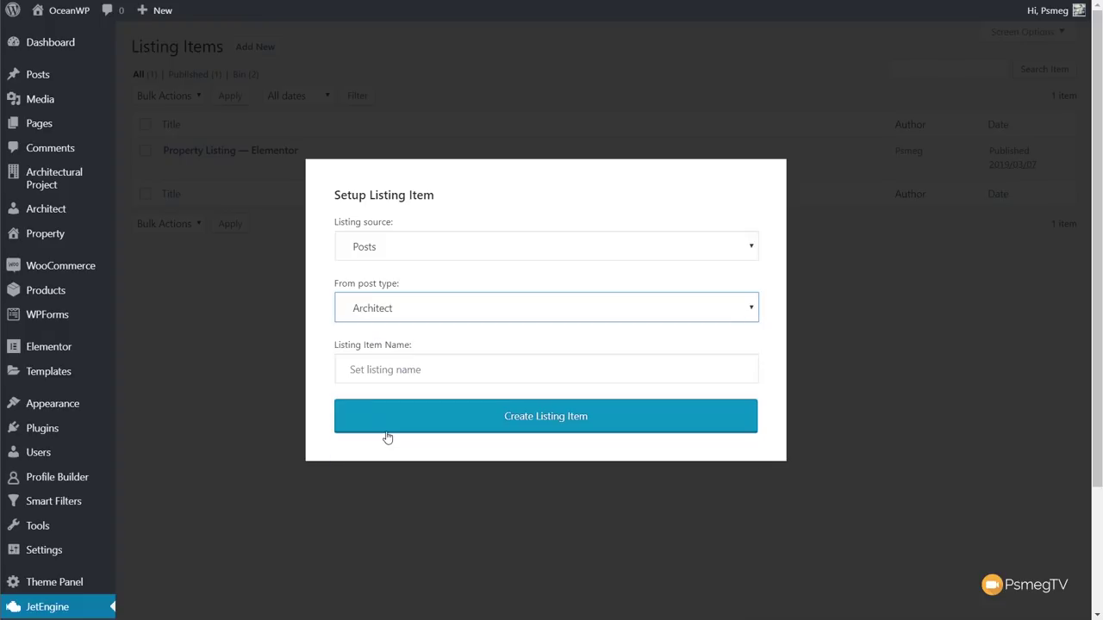
Name the listing item Architect Listing, correcting the spelling, and create it
{"action": "left_click", "coordinate": [369, 373]}
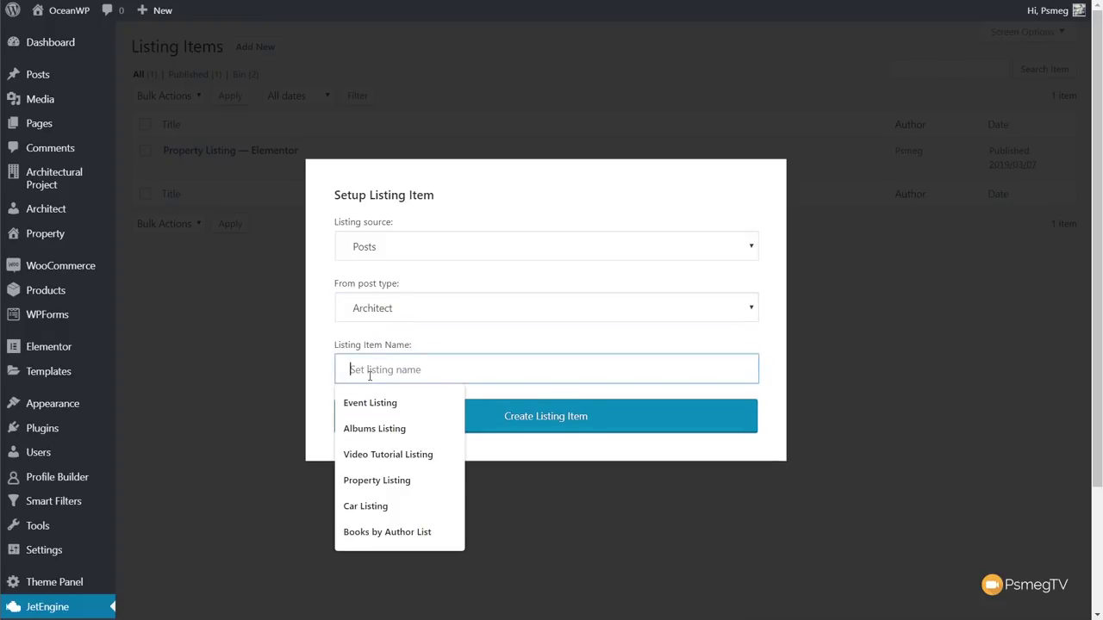
{"action": "type", "text": "Arcihitect L"}
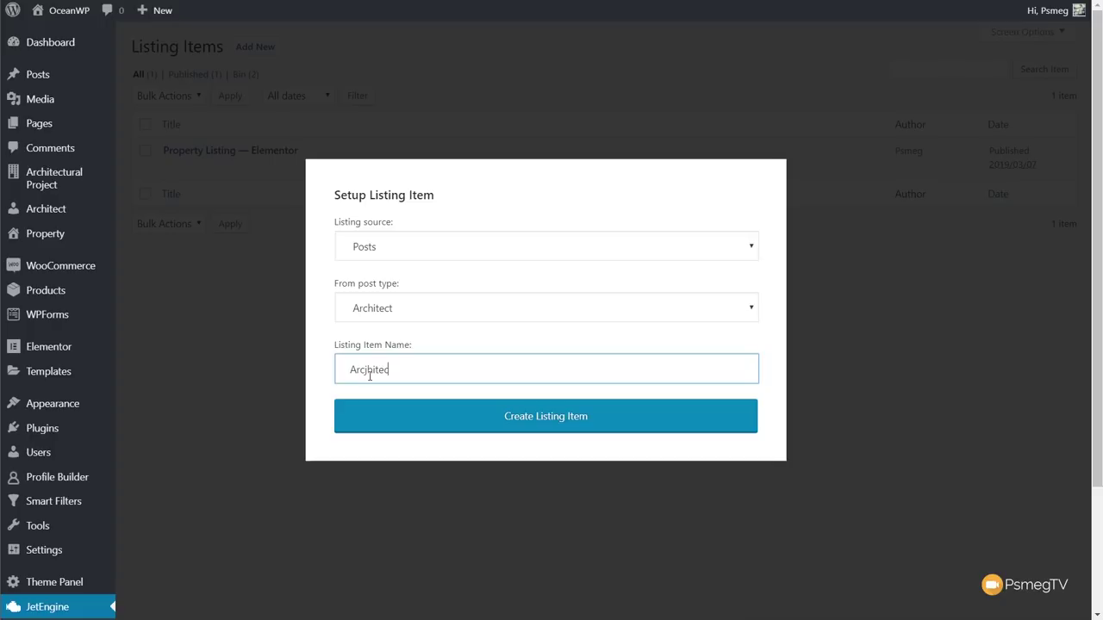
{"action": "type", "text": "istig"}
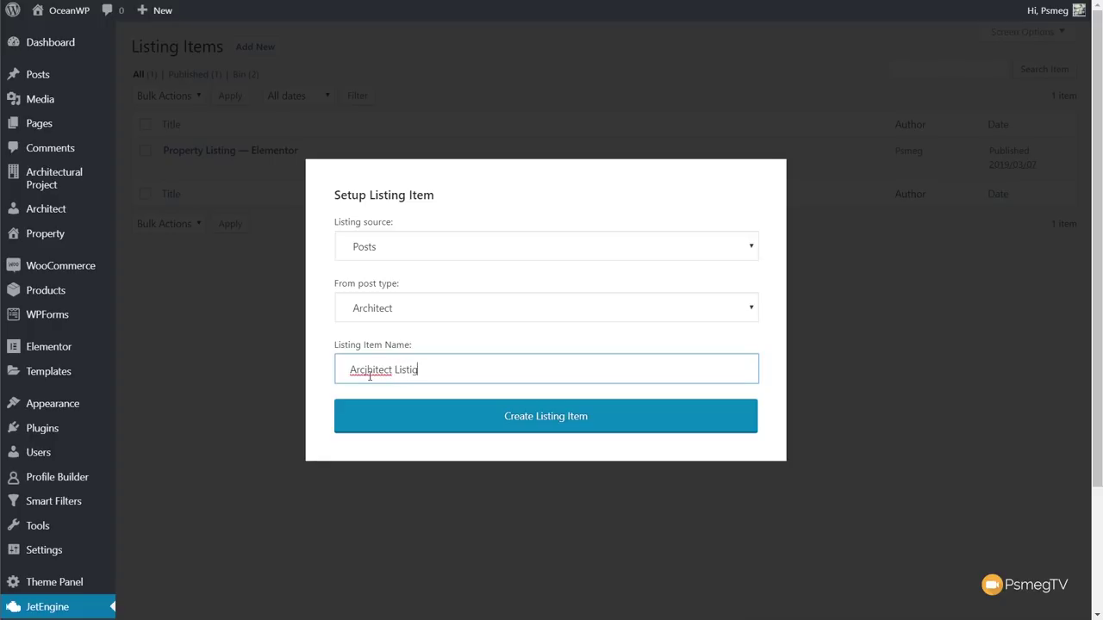
{"action": "key", "text": "BackSpace"}
{"action": "type", "text": "ng"}
{"action": "right_click", "coordinate": [376, 372]}
{"action": "left_click", "coordinate": [417, 383]}
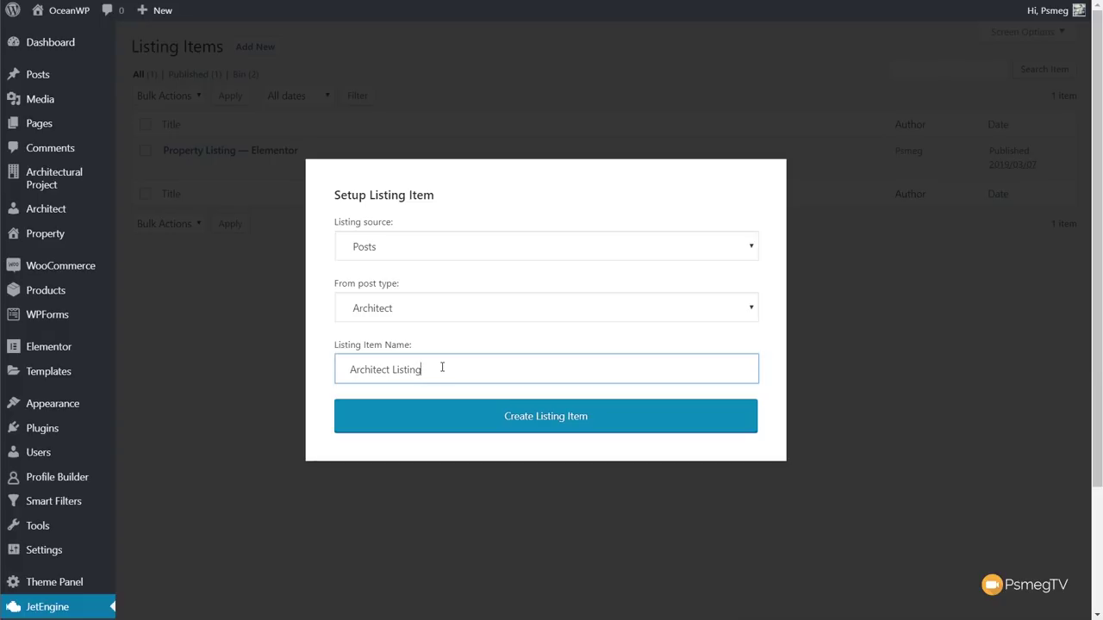
{"action": "left_click", "coordinate": [572, 418]}
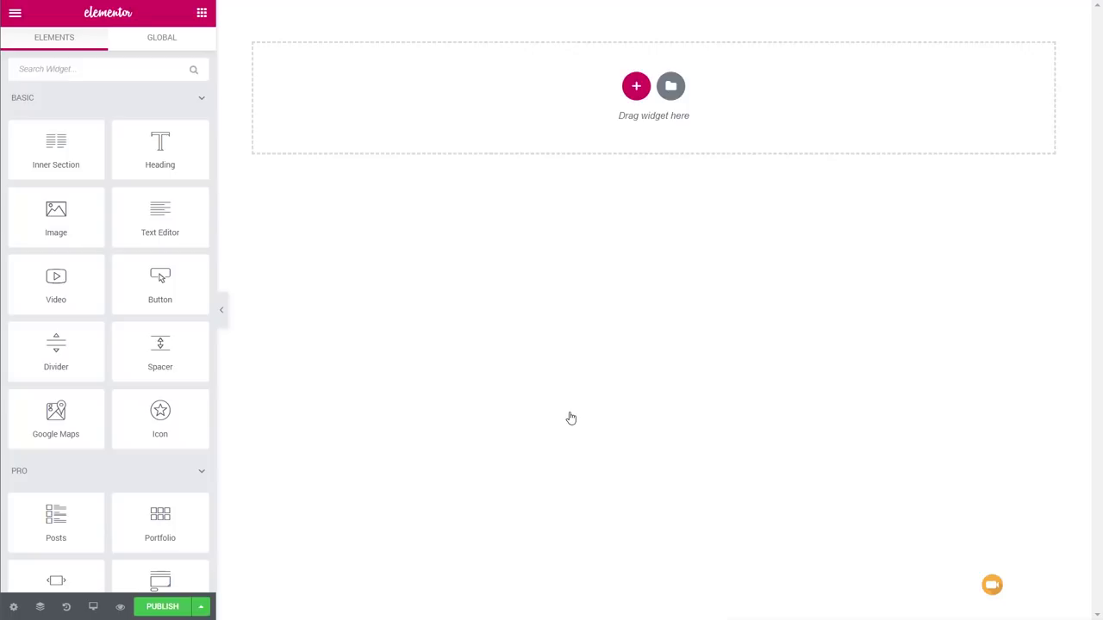
Collapse the widget categories above Listing Elements and add a Dynamic Image widget to the empty layout
{"action": "left_click", "coordinate": [201, 103]}
{"action": "left_click", "coordinate": [202, 134]}
{"action": "left_click", "coordinate": [202, 170]}
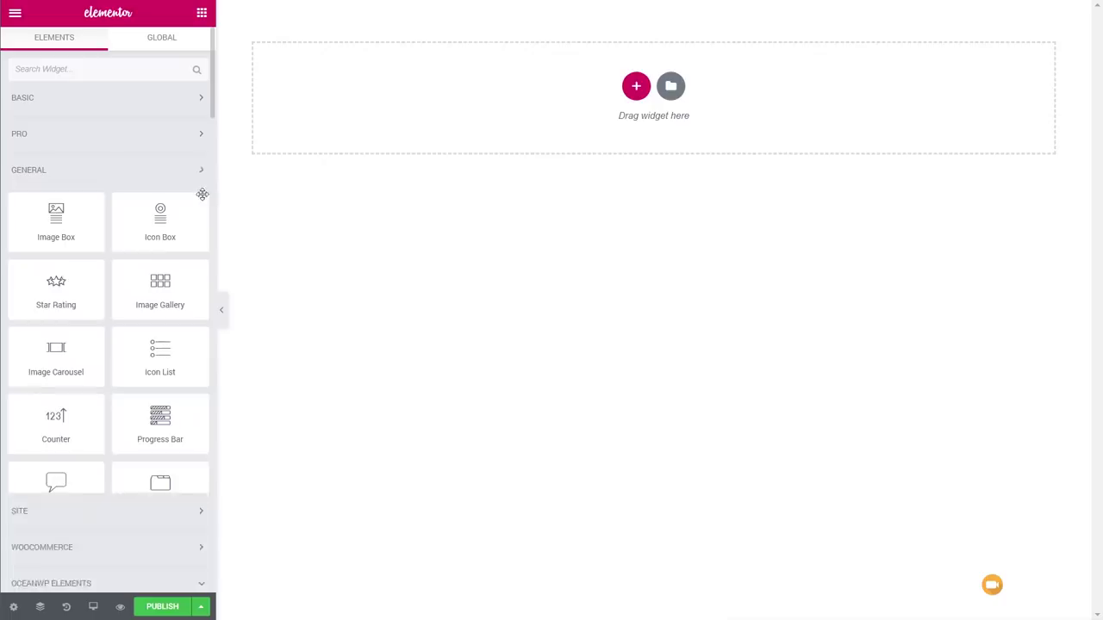
{"action": "left_click", "coordinate": [200, 280]}
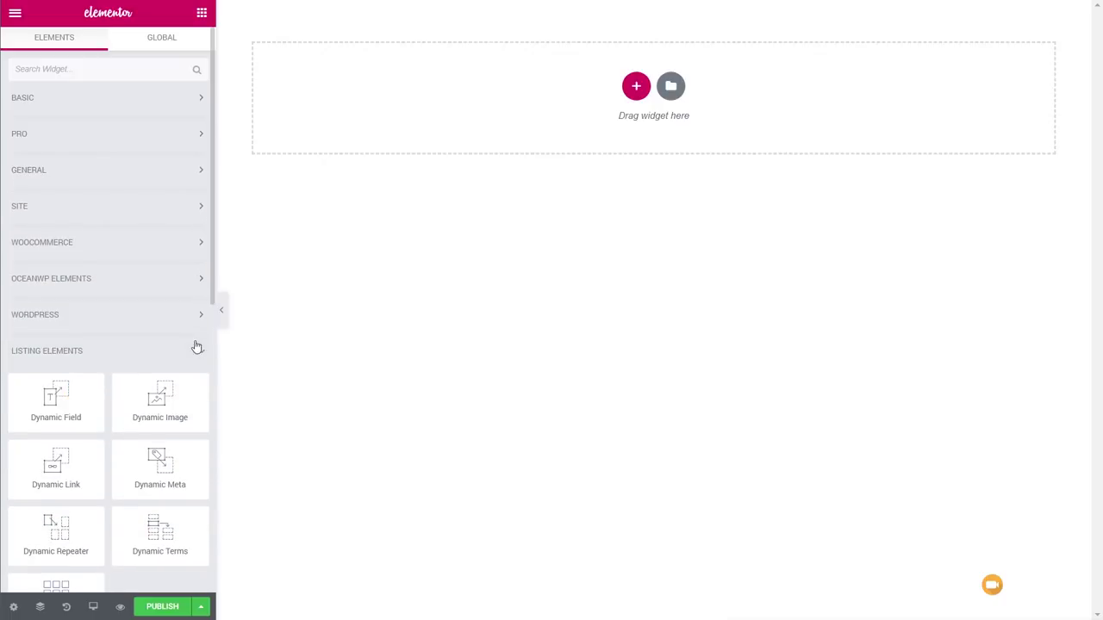
{"action": "scroll", "coordinate": [145, 350], "scroll_direction": "down", "scroll_amount": 3}
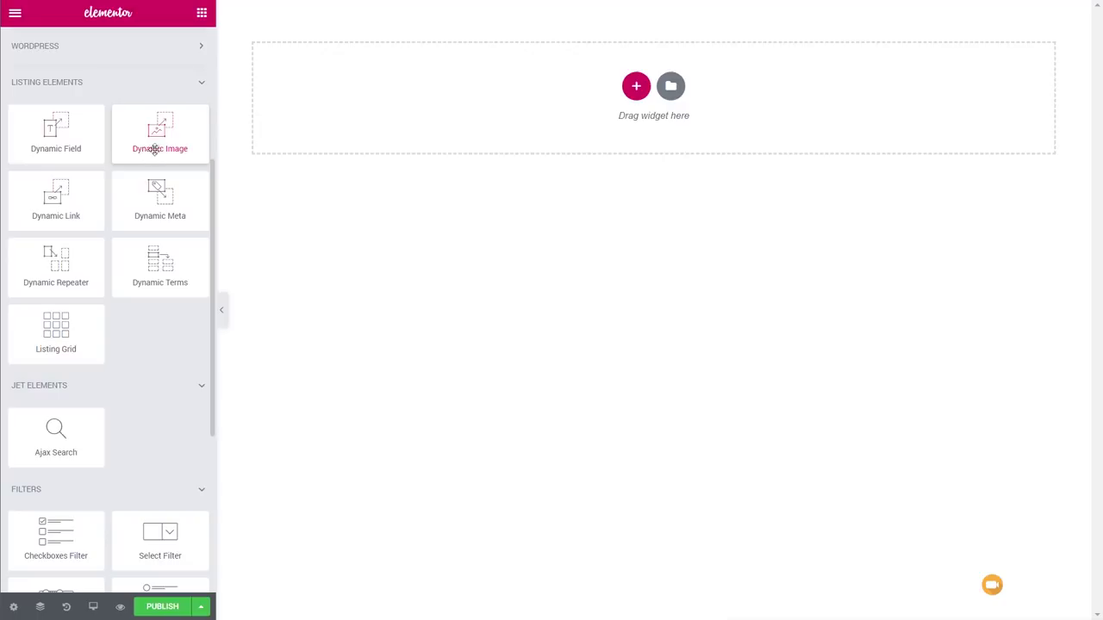
{"action": "left_click_drag", "start_coordinate": [150, 133], "coordinate": [453, 87]}
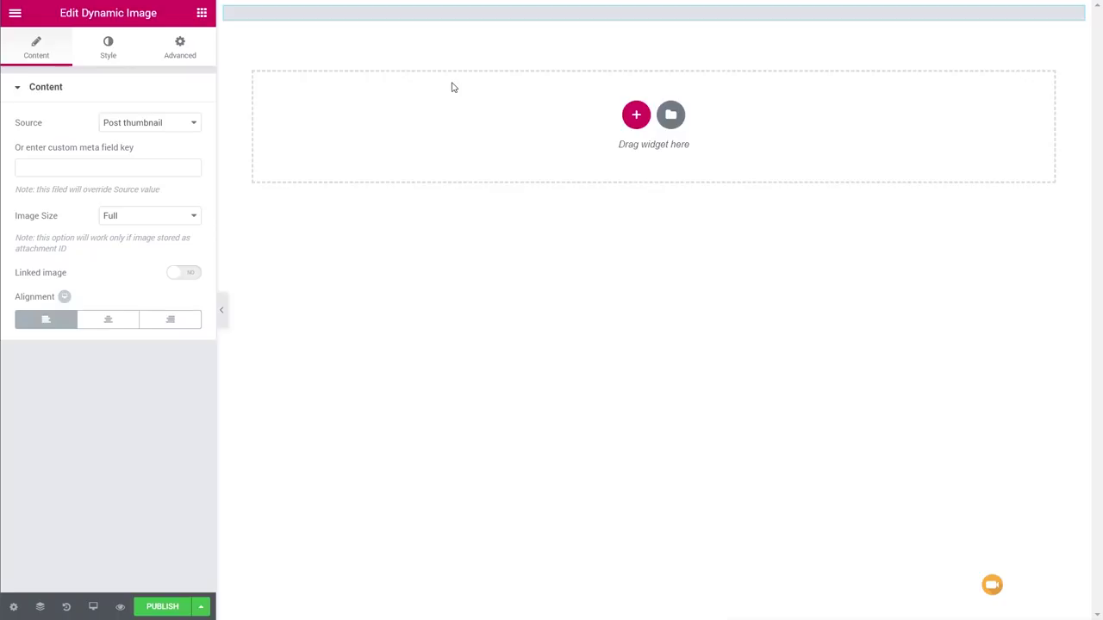
Use the post thumbnail as the dynamic image's source, centre the image and make it linked
{"action": "left_click", "coordinate": [136, 130]}
{"action": "left_click", "coordinate": [134, 139]}
{"action": "left_click", "coordinate": [109, 321]}
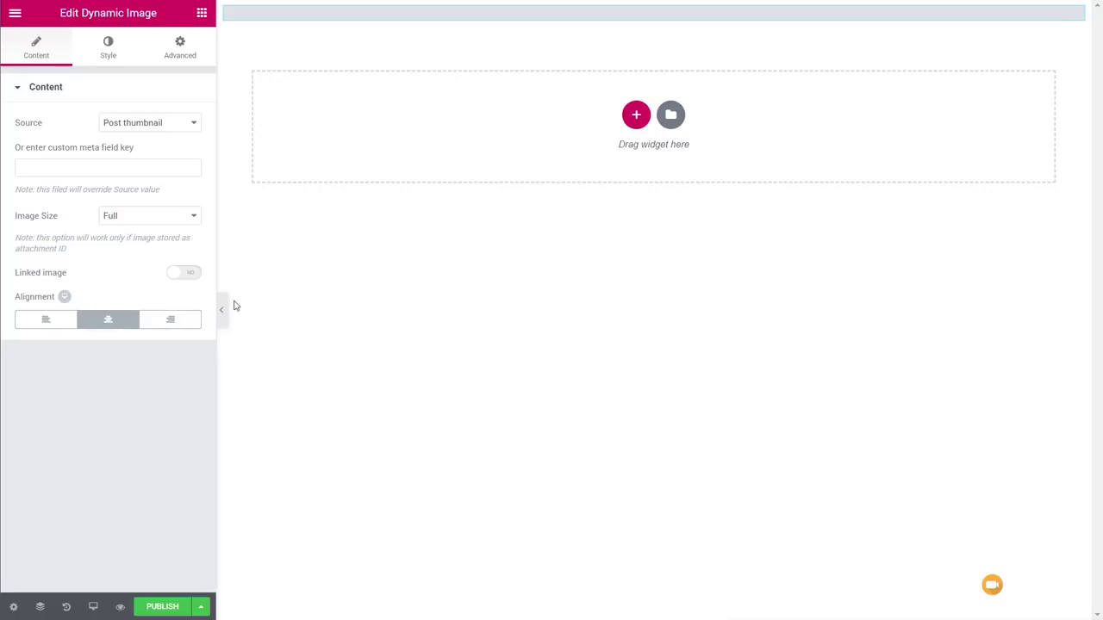
{"action": "left_click", "coordinate": [198, 275]}
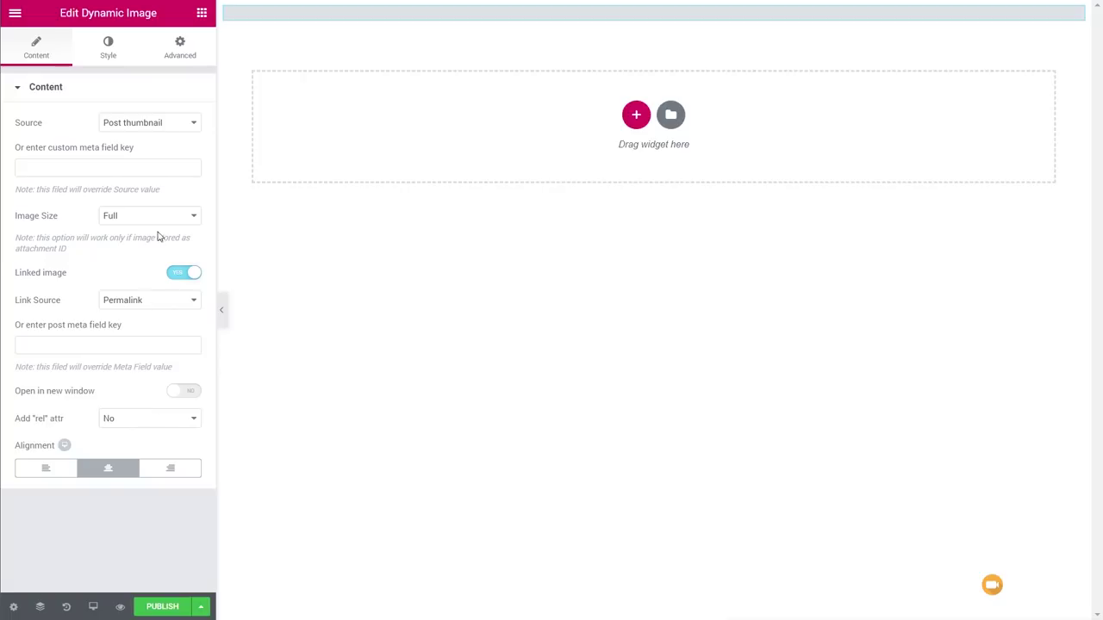
Add a Dynamic Field below the image with Post/Term Data as its source and Title as its object field
{"action": "left_click", "coordinate": [201, 13]}
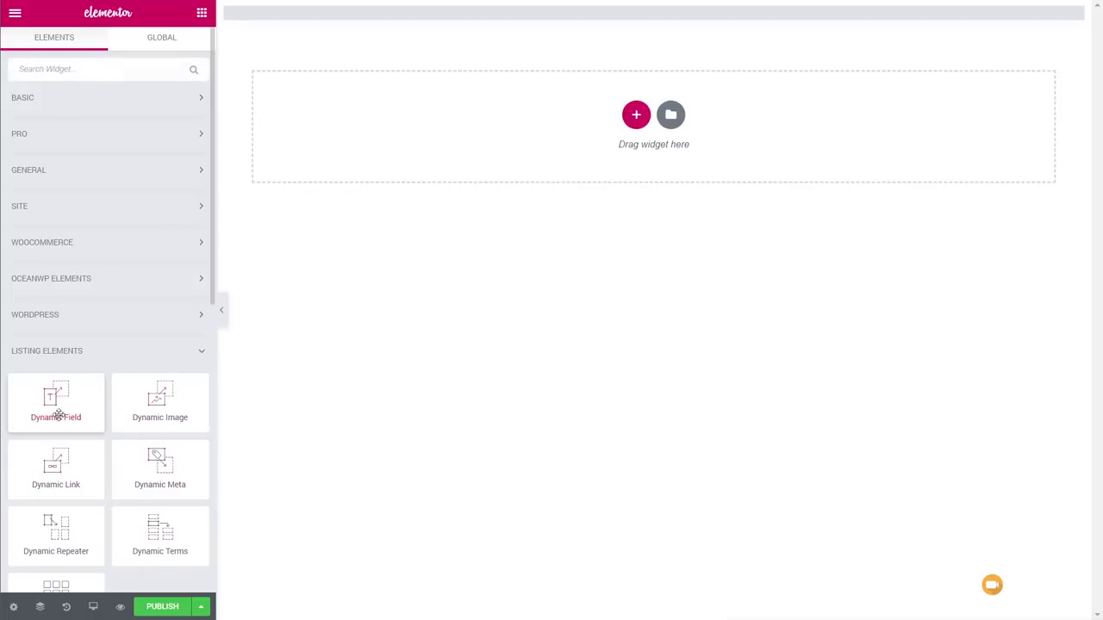
{"action": "left_click_drag", "start_coordinate": [56, 405], "coordinate": [325, 17]}
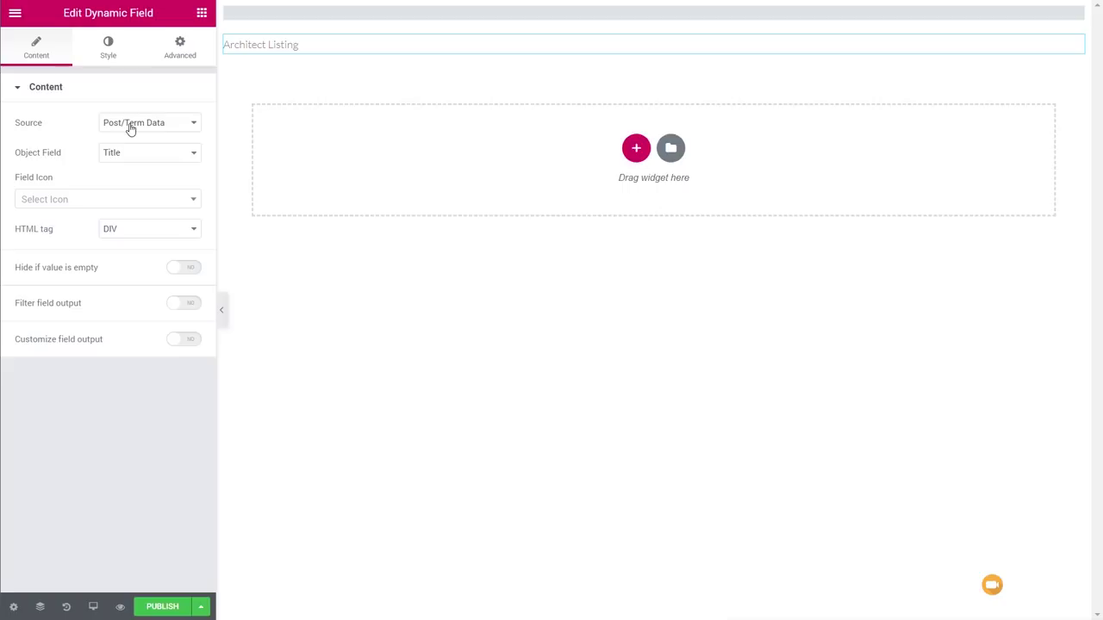
{"action": "left_click", "coordinate": [131, 130]}
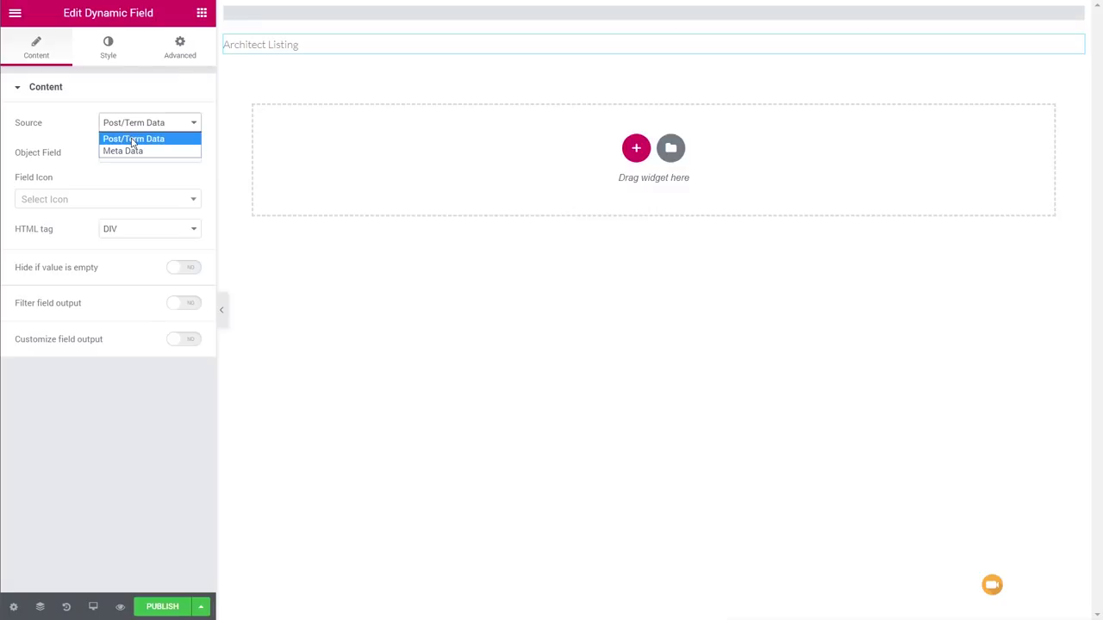
{"action": "left_click", "coordinate": [135, 140]}
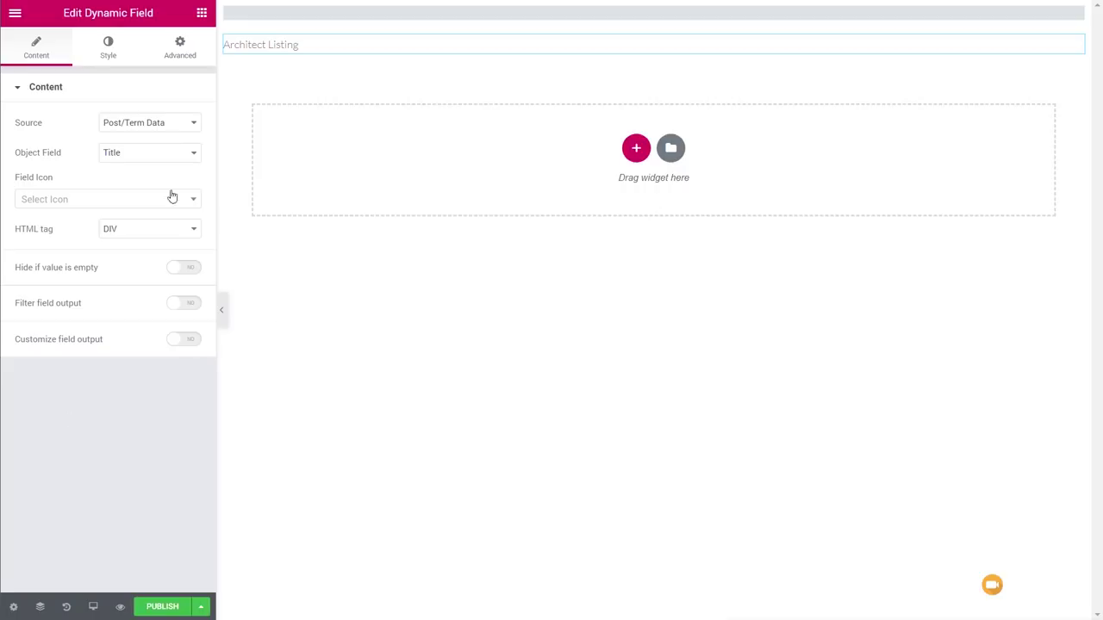
Add a Dynamic Field below the title with Meta Data as its source and architect_telephone as its meta field key
{"action": "left_click", "coordinate": [201, 13]}
{"action": "left_click_drag", "start_coordinate": [52, 406], "coordinate": [284, 45]}
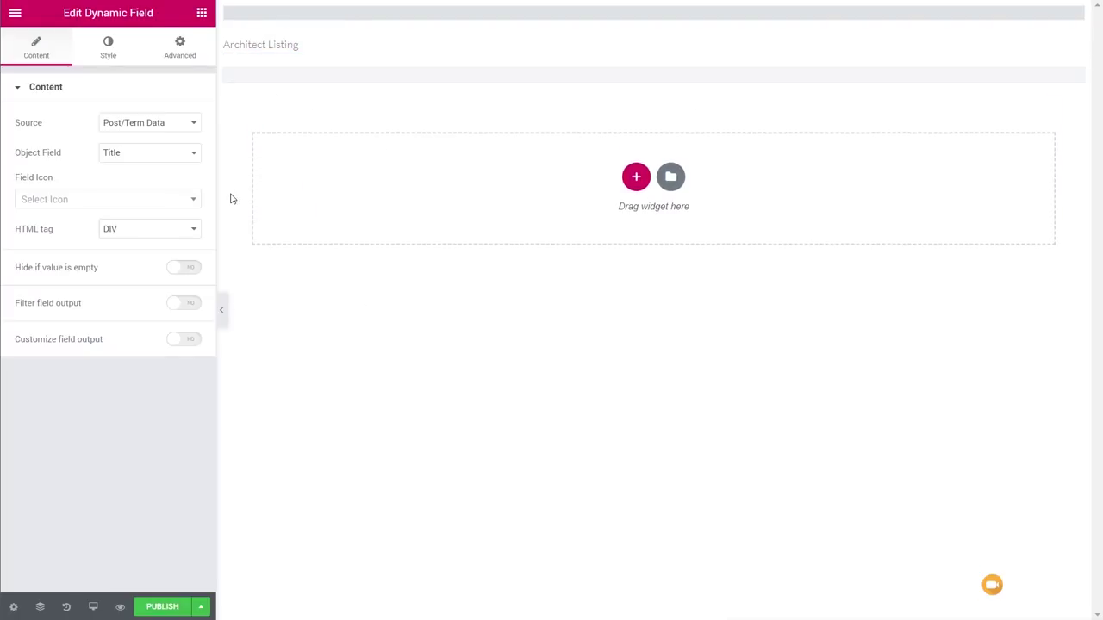
{"action": "left_click", "coordinate": [150, 126]}
{"action": "left_click", "coordinate": [146, 152]}
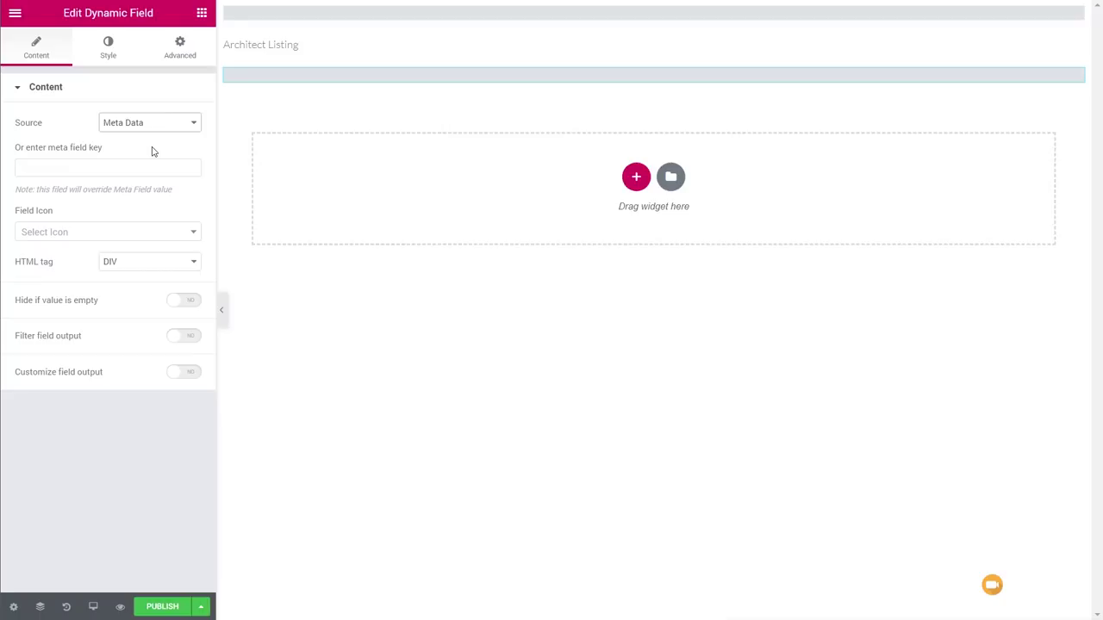
{"action": "left_click", "coordinate": [144, 168]}
{"action": "type", "text": "arc"}
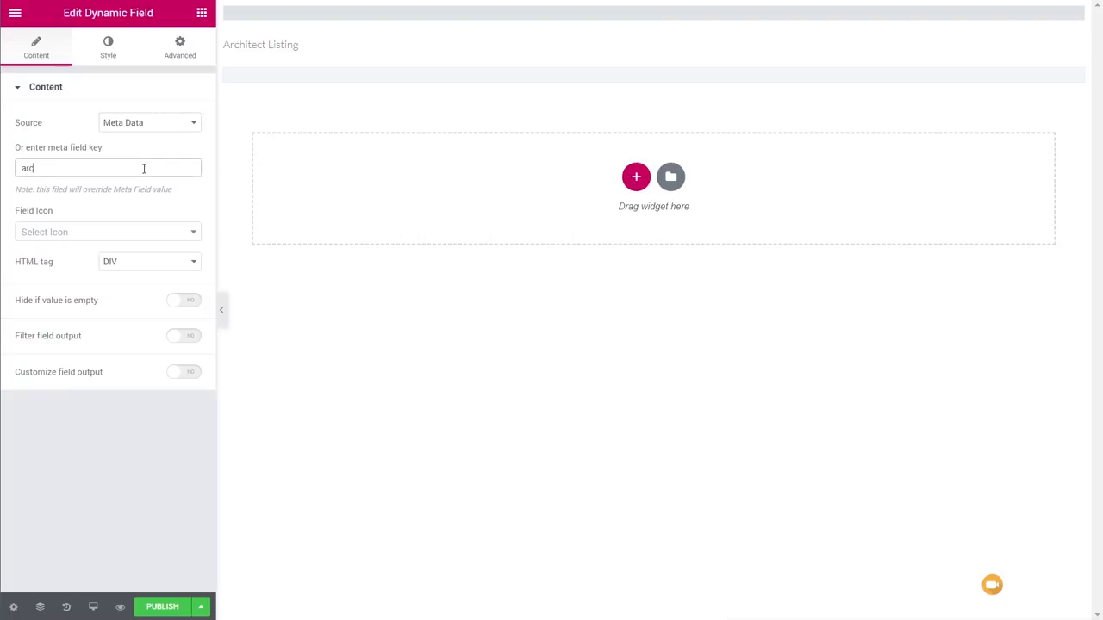
{"action": "type", "text": "hitect_telephone"}
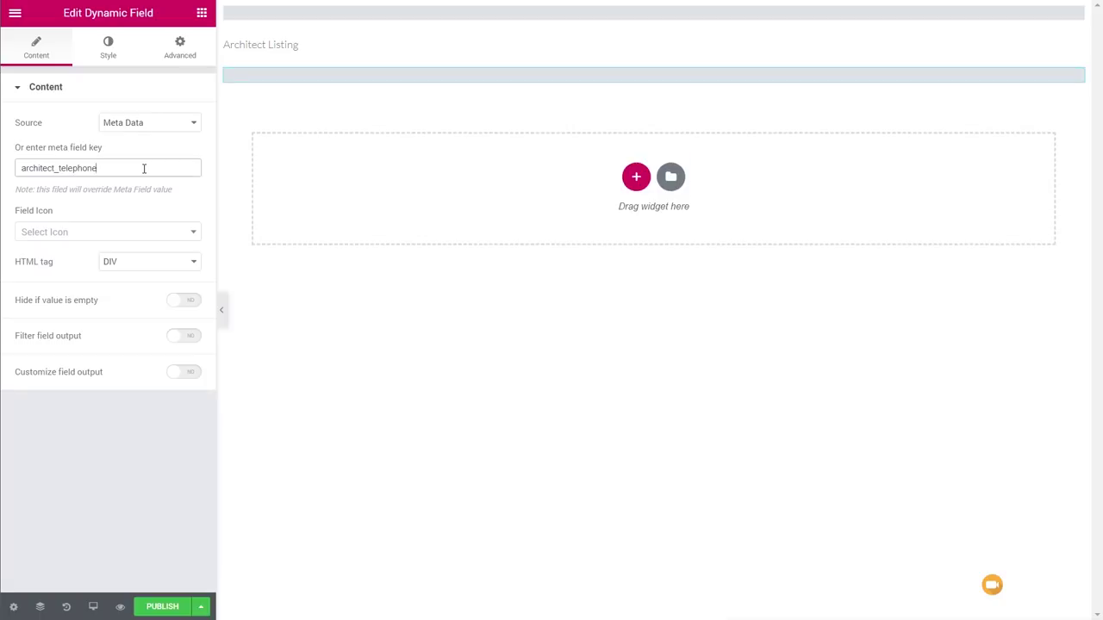
Give the telephone field the phone icon and have it hidden when its value is empty
{"action": "left_click", "coordinate": [100, 234]}
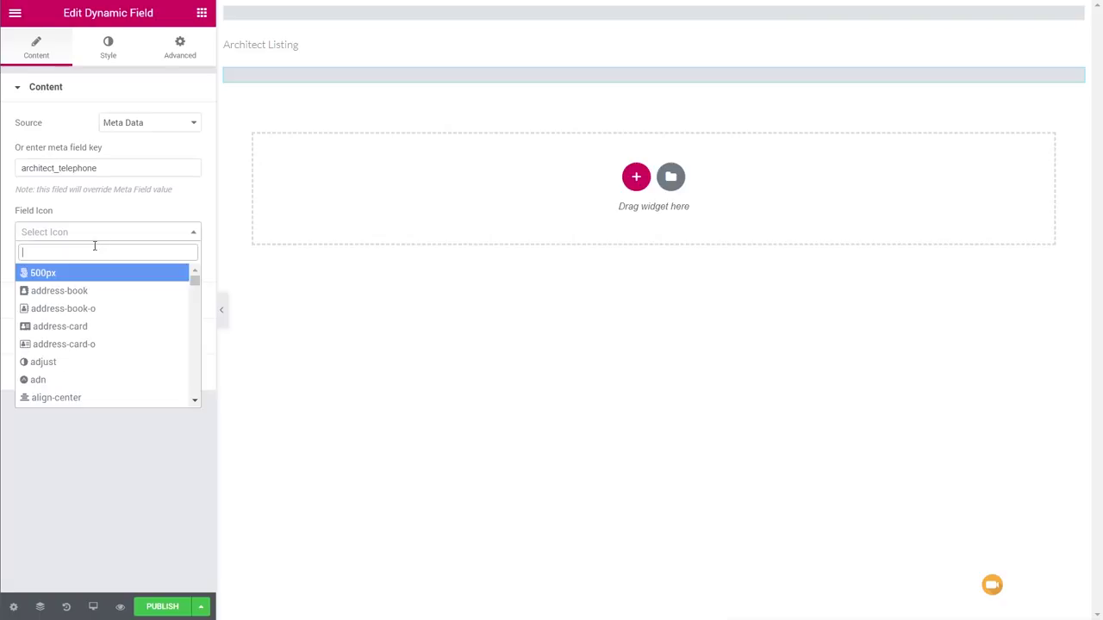
{"action": "type", "text": "phone"}
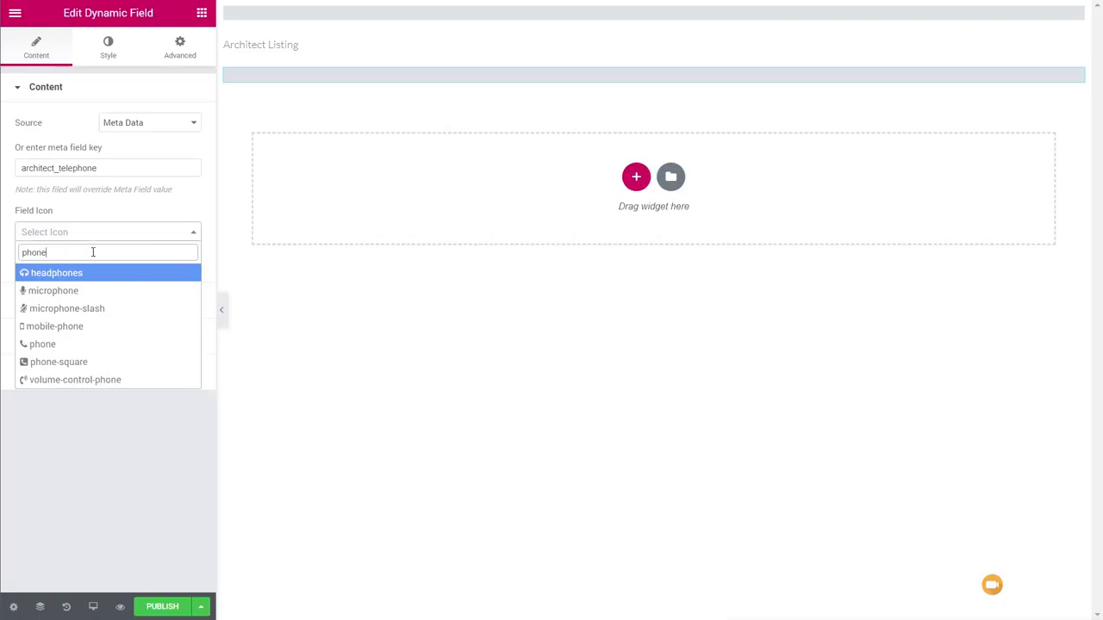
{"action": "left_click", "coordinate": [54, 344]}
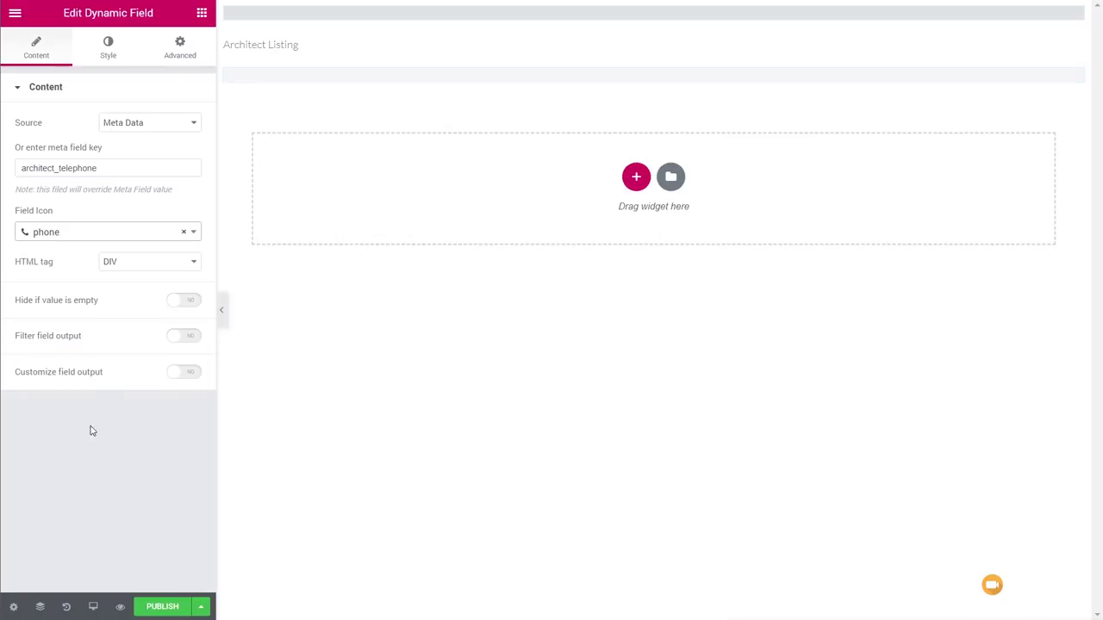
{"action": "left_click", "coordinate": [191, 302]}
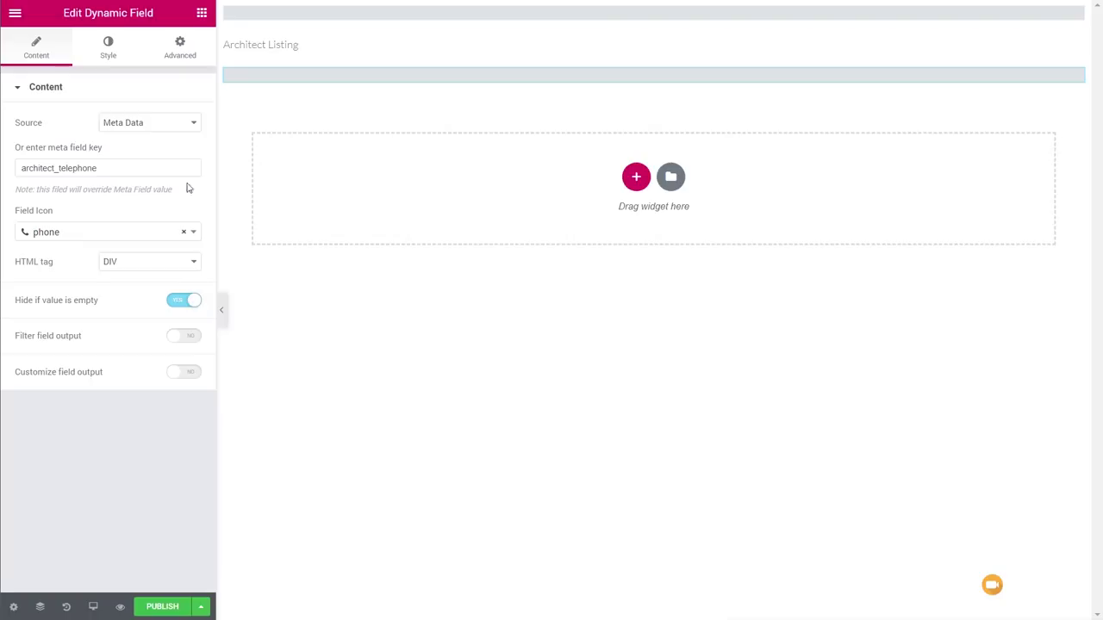
Add another Dynamic Field below the telephone field, sourced from Meta Data with the meta field key architect_email
{"action": "left_click", "coordinate": [202, 13]}
{"action": "left_click_drag", "start_coordinate": [55, 404], "coordinate": [327, 86]}
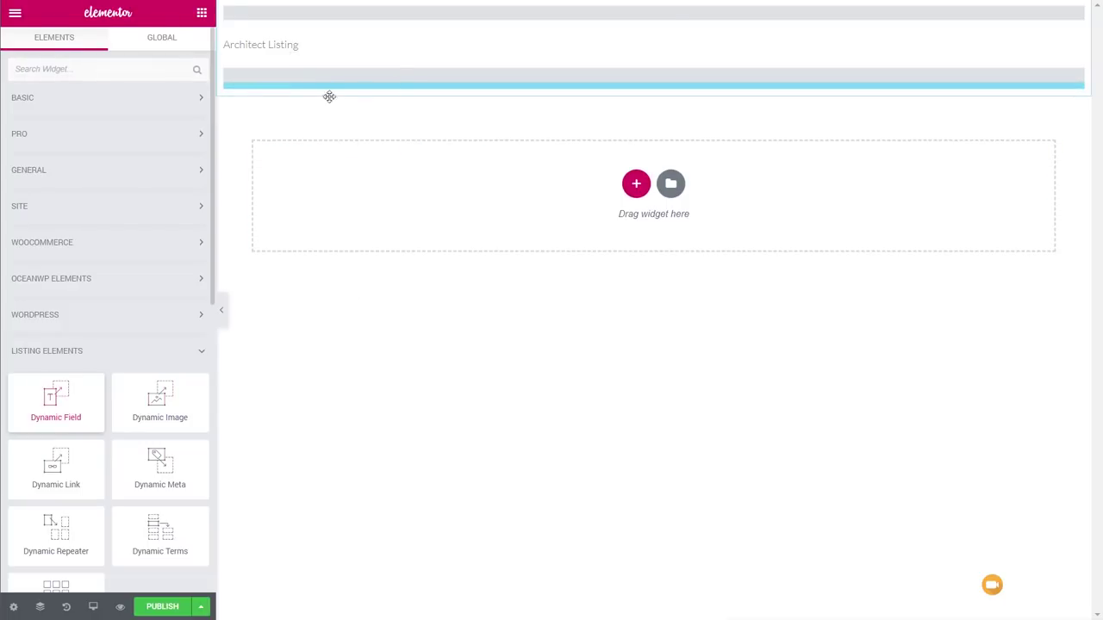
{"action": "left_click", "coordinate": [162, 123]}
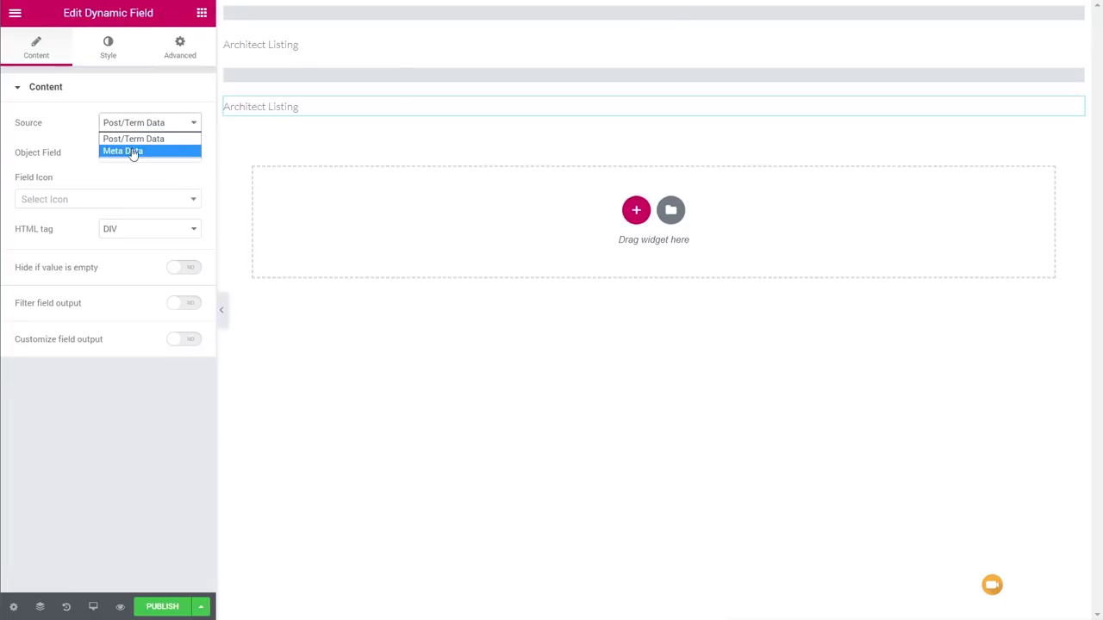
{"action": "left_click", "coordinate": [134, 152]}
{"action": "left_click", "coordinate": [111, 171]}
{"action": "type", "text": "ar"}
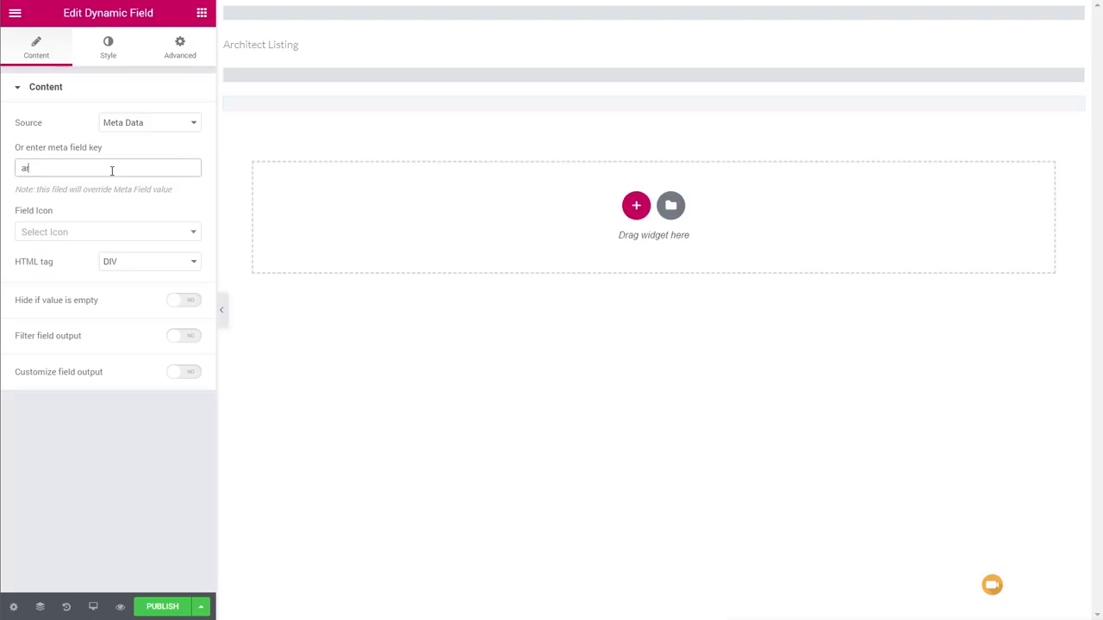
{"action": "type", "text": "chitect_email"}
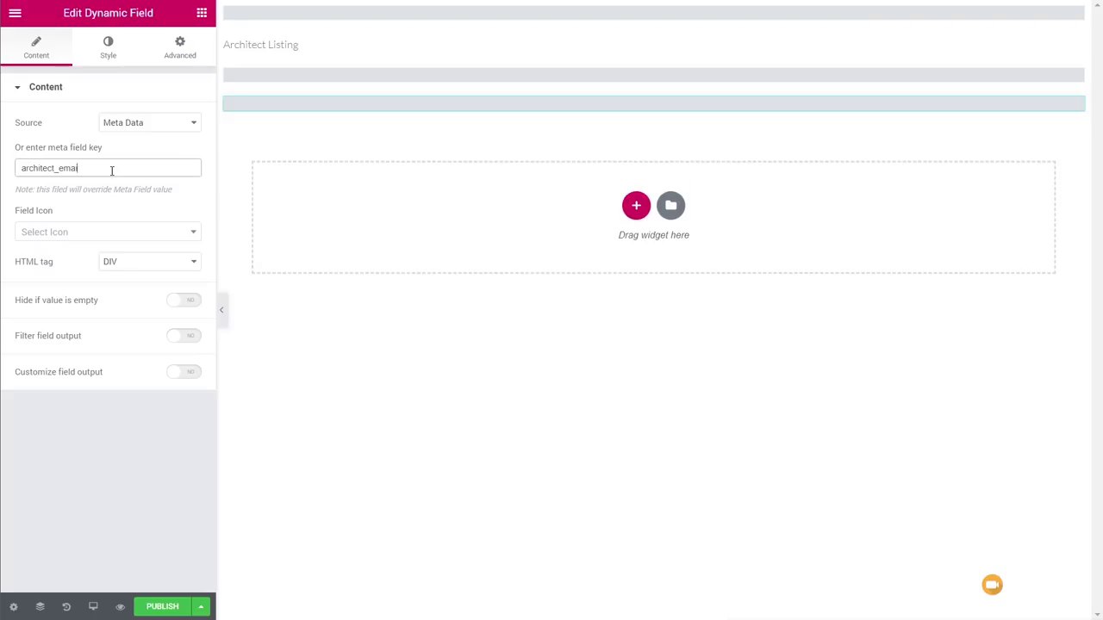
Give the email field the envelope-o icon, hide it when its value is empty, and publish the listing template
{"action": "left_click", "coordinate": [45, 233]}
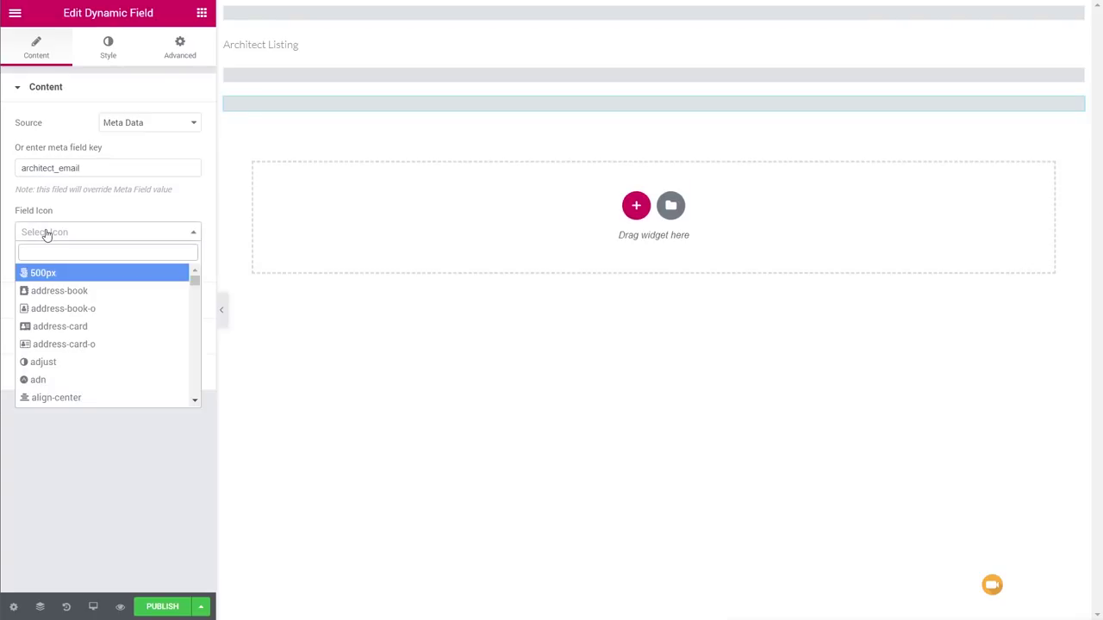
{"action": "type", "text": "ve"}
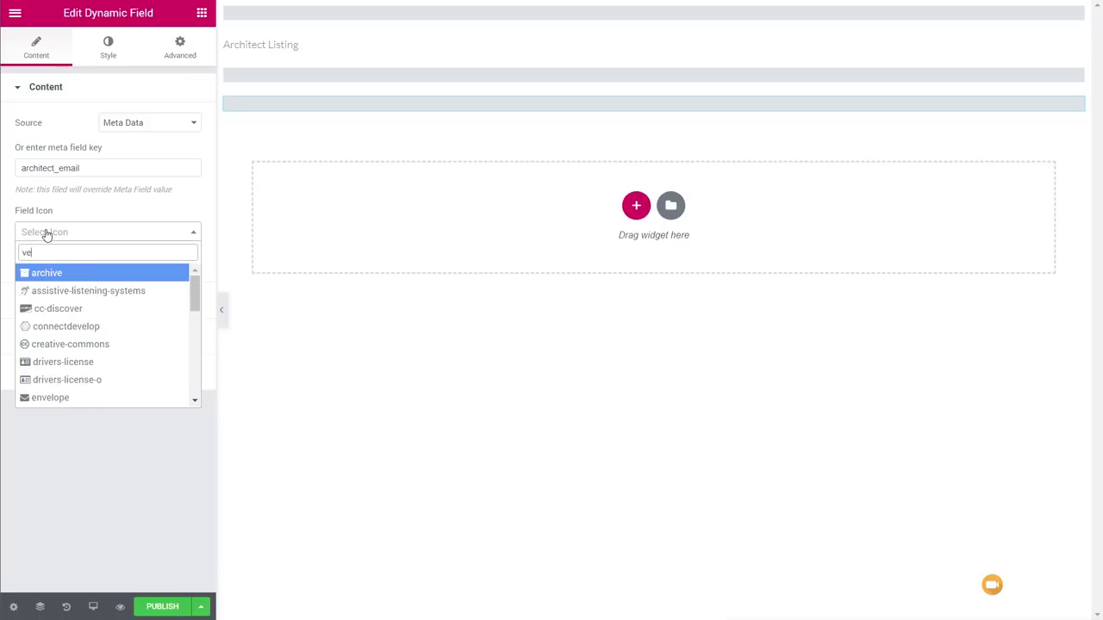
{"action": "key", "text": "BackSpace"}
{"action": "key", "text": "BackSpace"}
{"action": "type", "text": "env"}
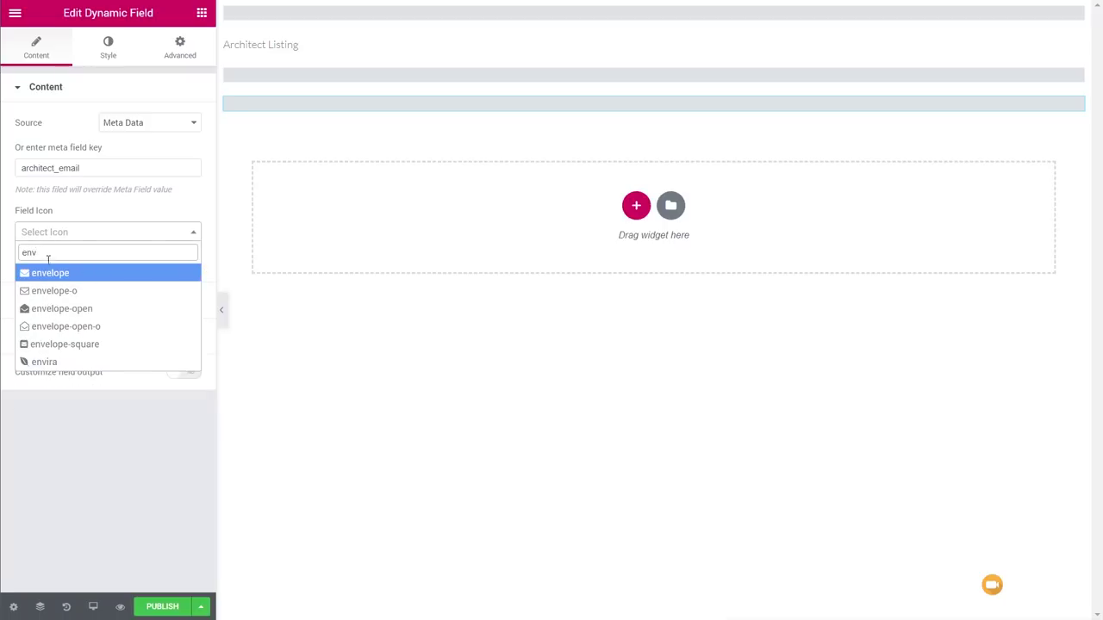
{"action": "left_click", "coordinate": [49, 291]}
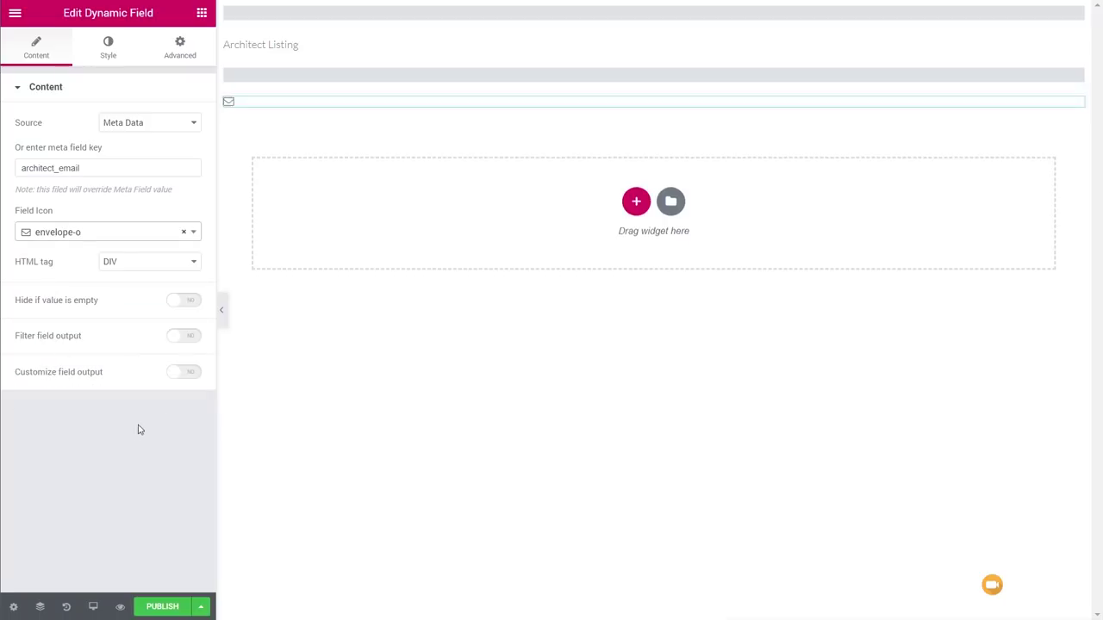
{"action": "left_click", "coordinate": [191, 300]}
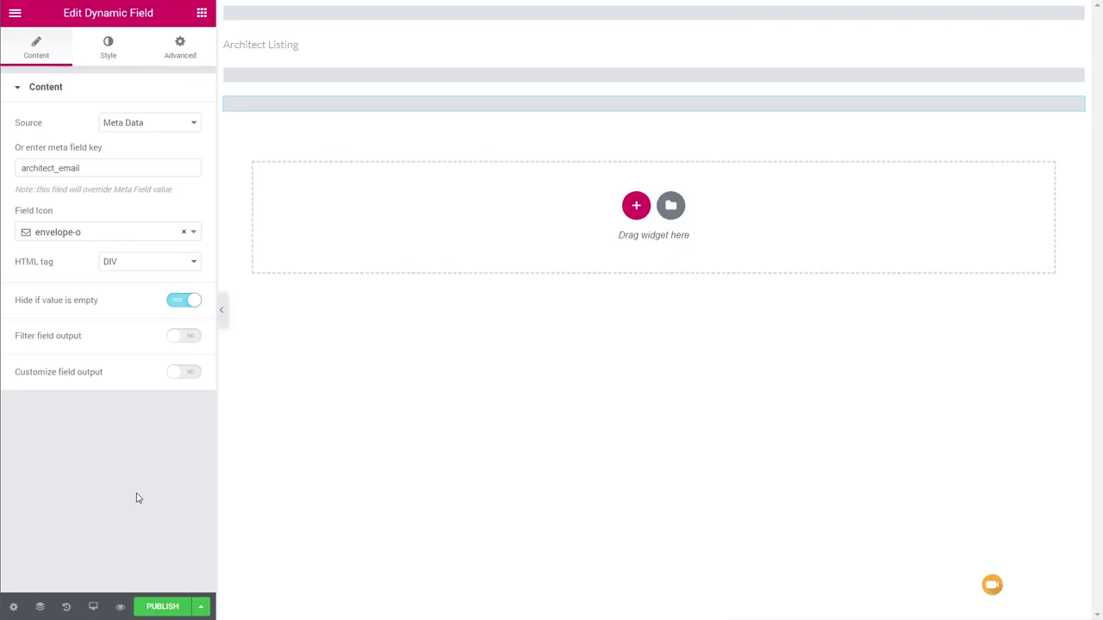
{"action": "left_click", "coordinate": [165, 609]}
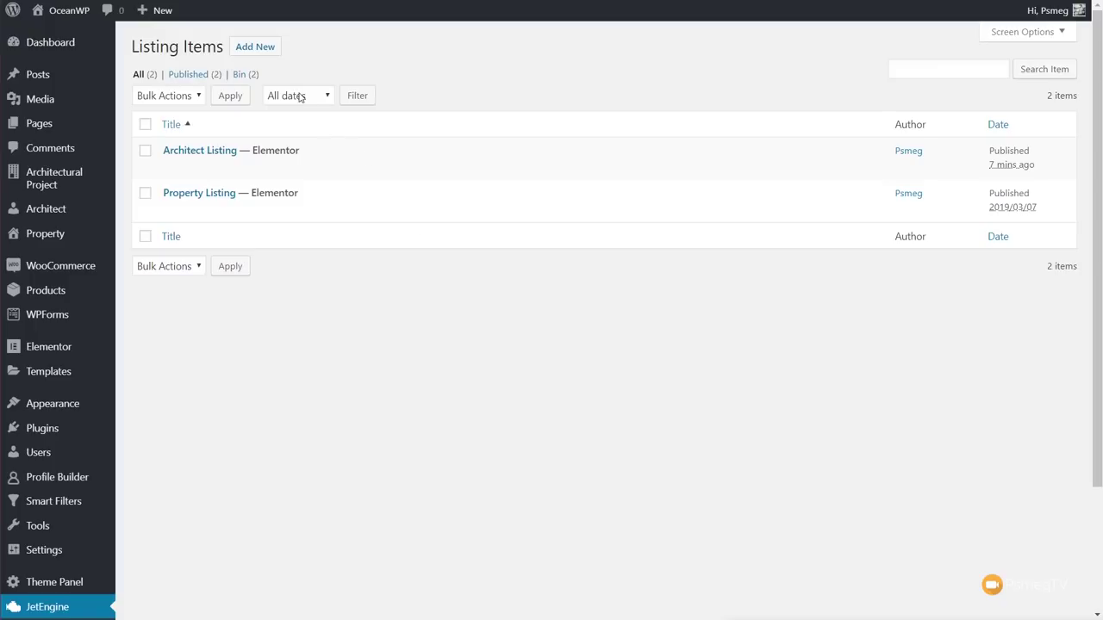
Start a new listing item in Listing Items with Architectural Project as its post type
{"action": "left_click", "coordinate": [257, 48]}
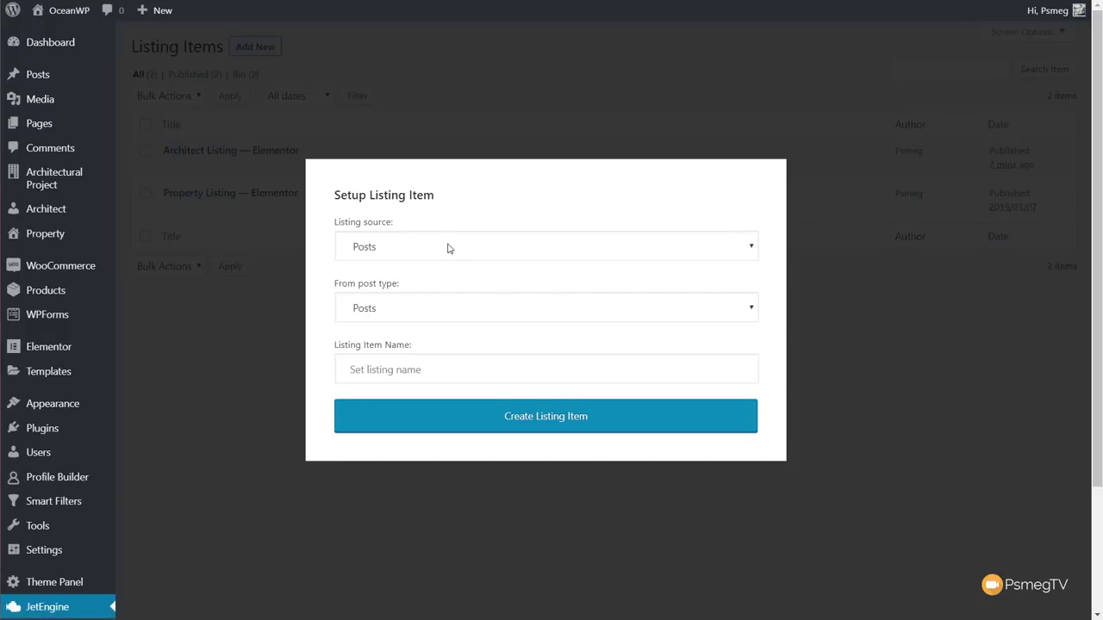
{"action": "left_click", "coordinate": [402, 314]}
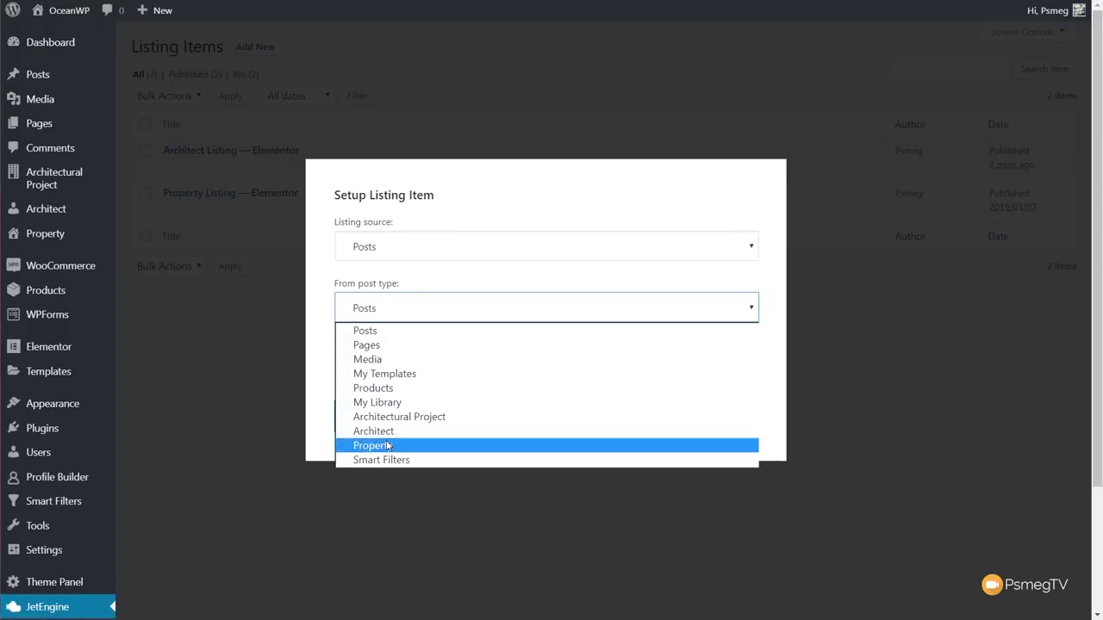
{"action": "left_click", "coordinate": [404, 423]}
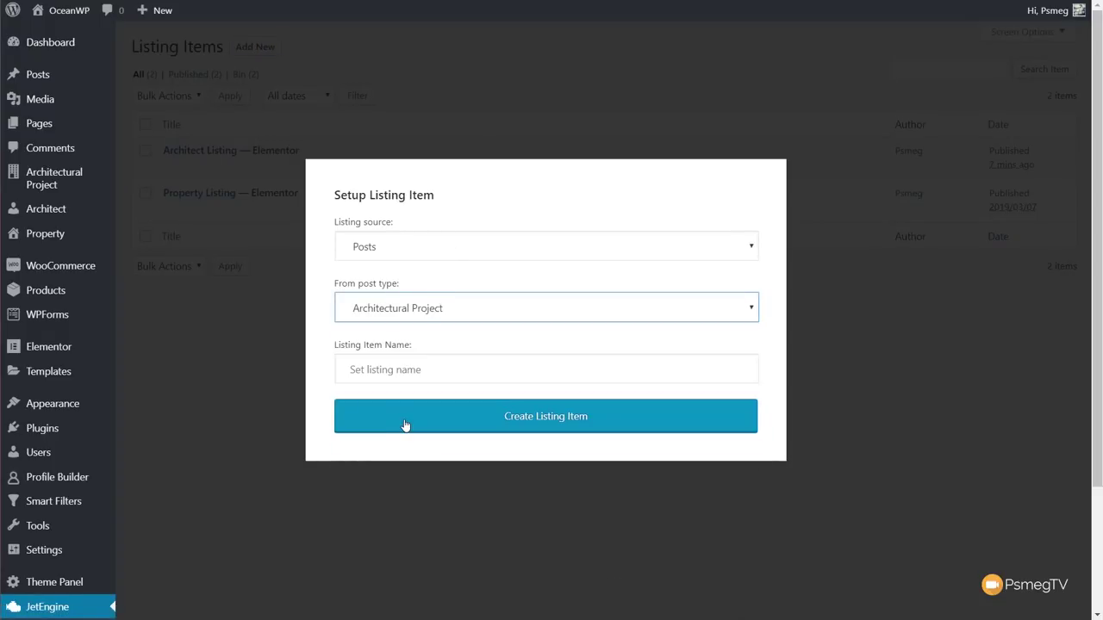
Name the listing item Architecture Project Listing, replacing the suggested name, and create it
{"action": "left_click", "coordinate": [371, 373]}
{"action": "type", "text": "Arc"}
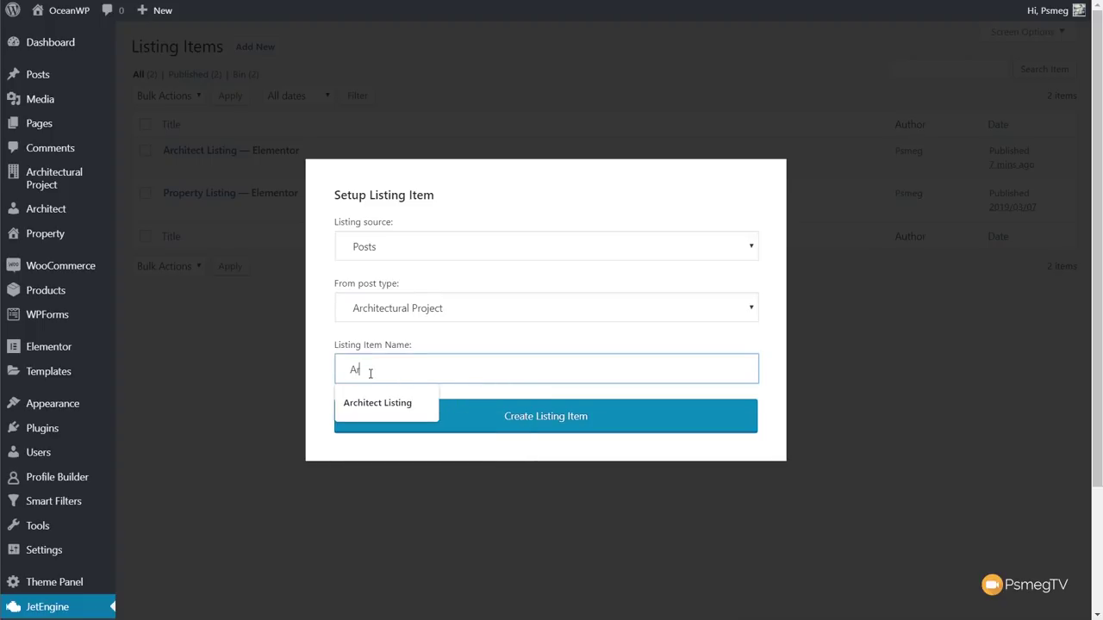
{"action": "key", "text": "Down"}
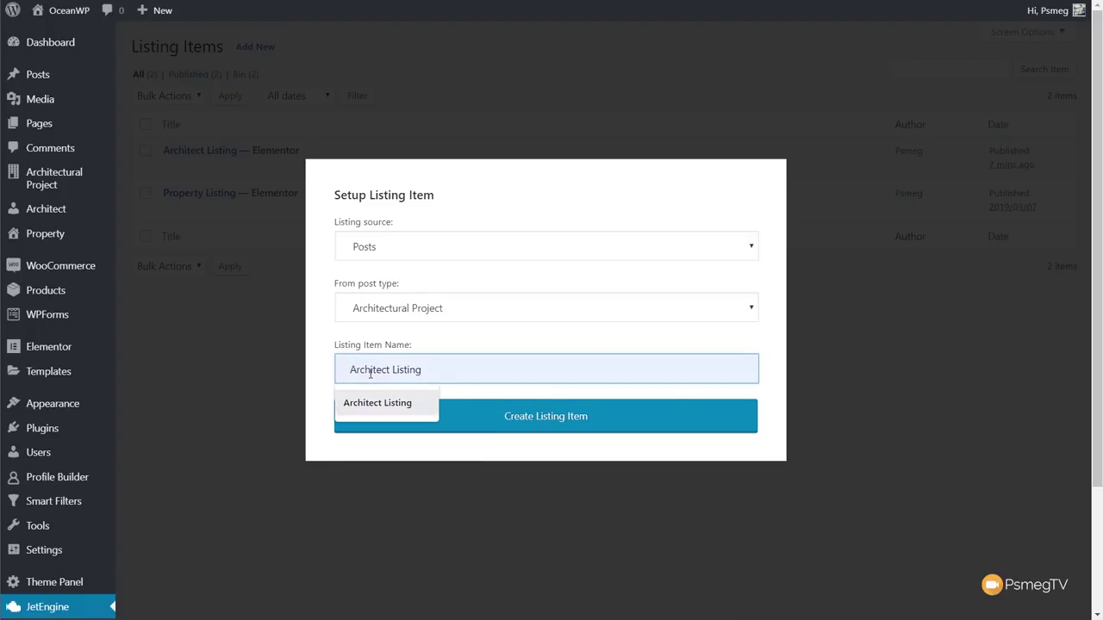
{"action": "key", "text": "BackSpace"}
{"action": "key", "text": "BackSpace"}
{"action": "key", "text": "BackSpace"}
{"action": "type", "text": "Architecture Project Listing"}
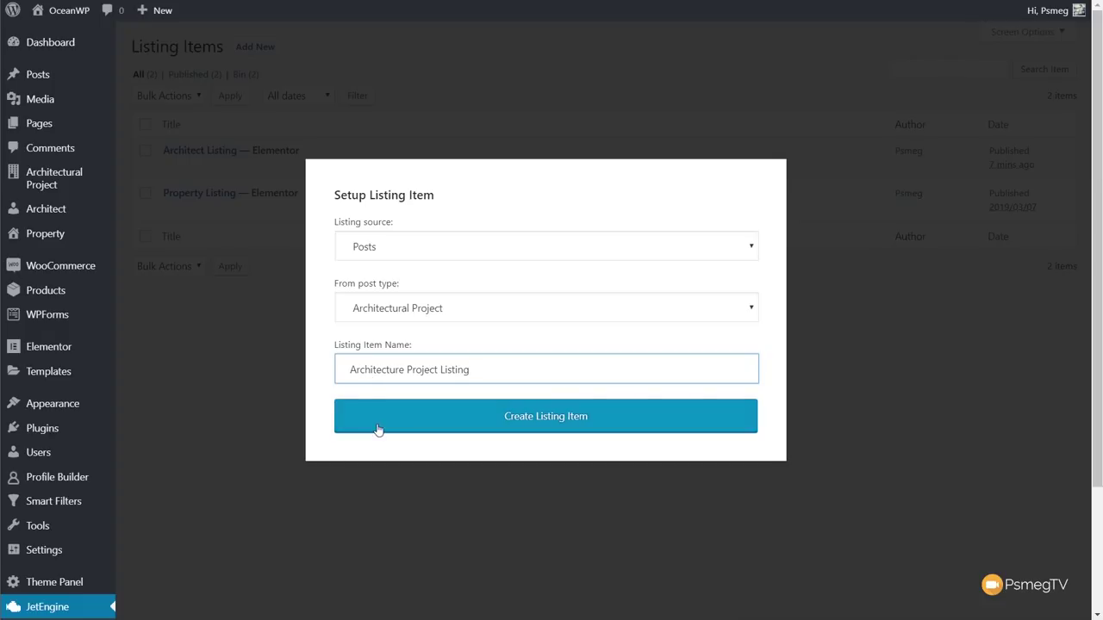
{"action": "left_click", "coordinate": [574, 420]}
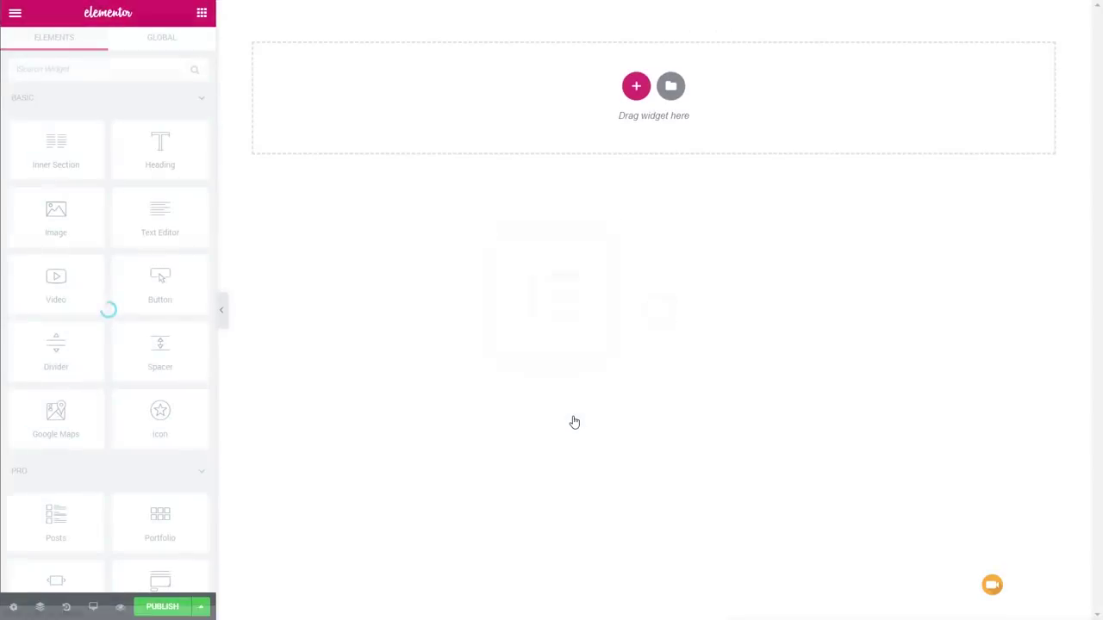
Collapse the widget categories above Listing Elements and add a Dynamic Image widget to the empty project listing layout
{"action": "left_click", "coordinate": [203, 98]}
{"action": "left_click", "coordinate": [203, 138]}
{"action": "left_click", "coordinate": [204, 172]}
{"action": "left_click", "coordinate": [200, 278]}
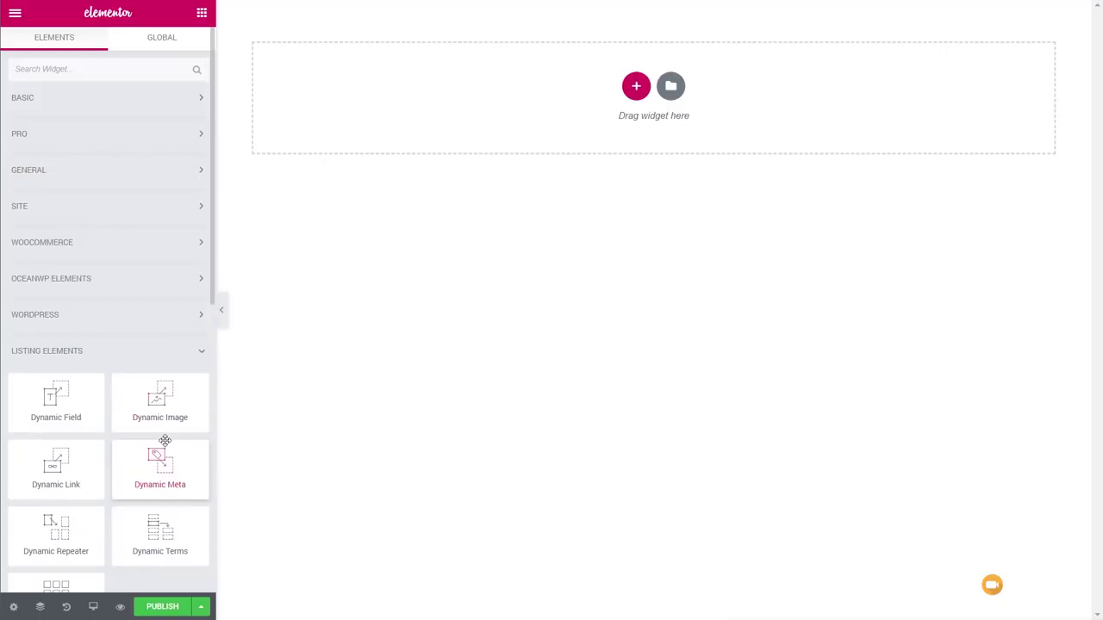
{"action": "scroll", "coordinate": [162, 379], "scroll_direction": "down", "scroll_amount": 2}
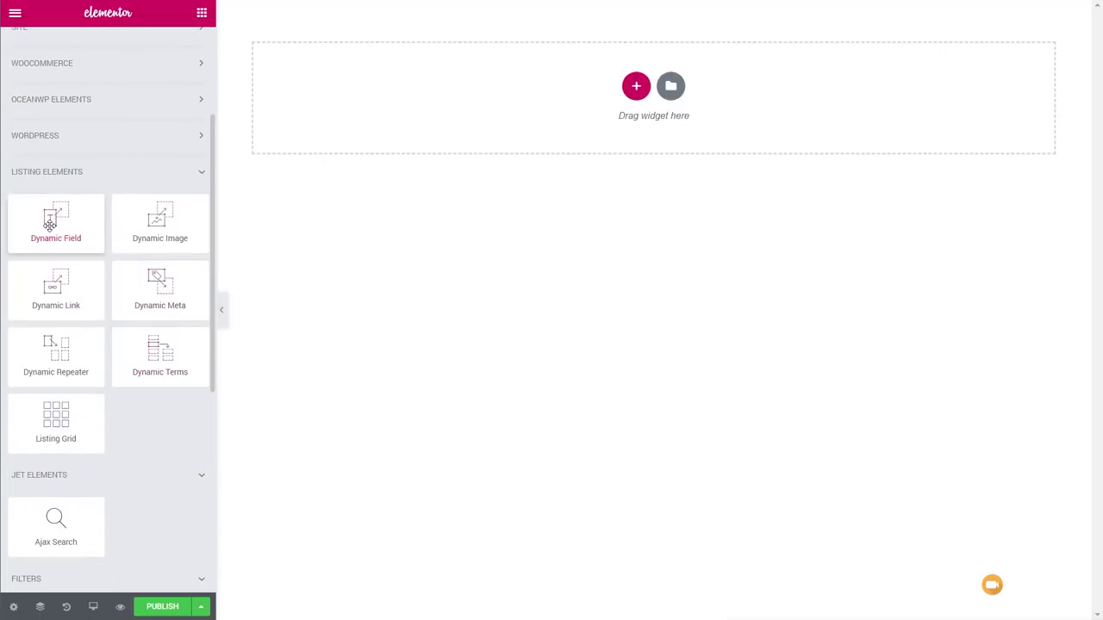
{"action": "left_click_drag", "start_coordinate": [148, 217], "coordinate": [379, 110]}
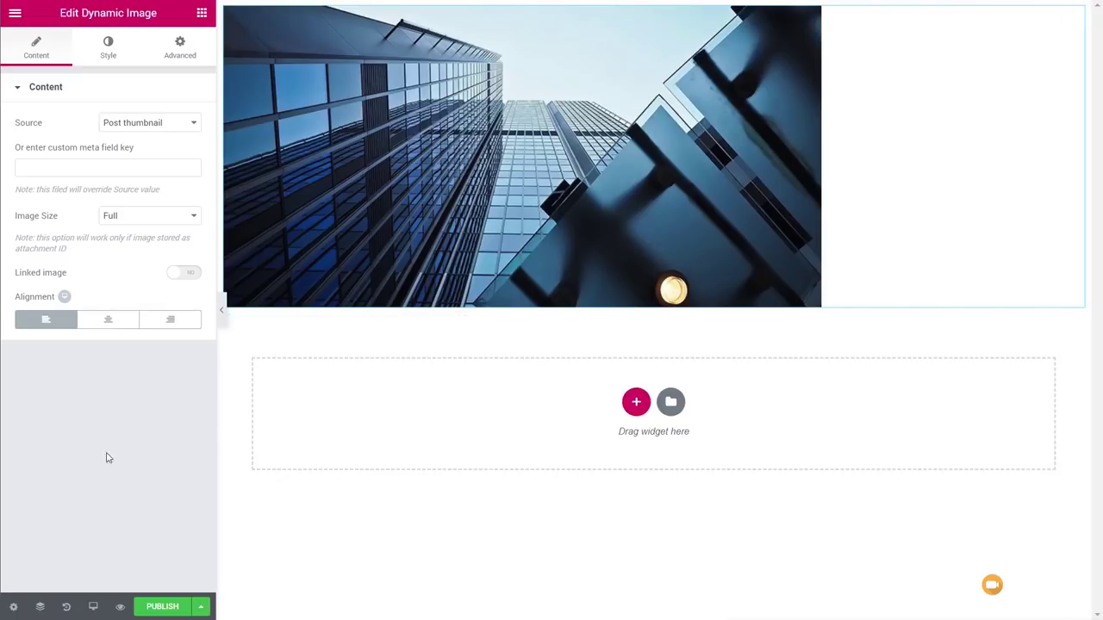
Check the listing source and post type options in the listing item's settings, and return to the dynamic image's settings
{"action": "left_click", "coordinate": [14, 609]}
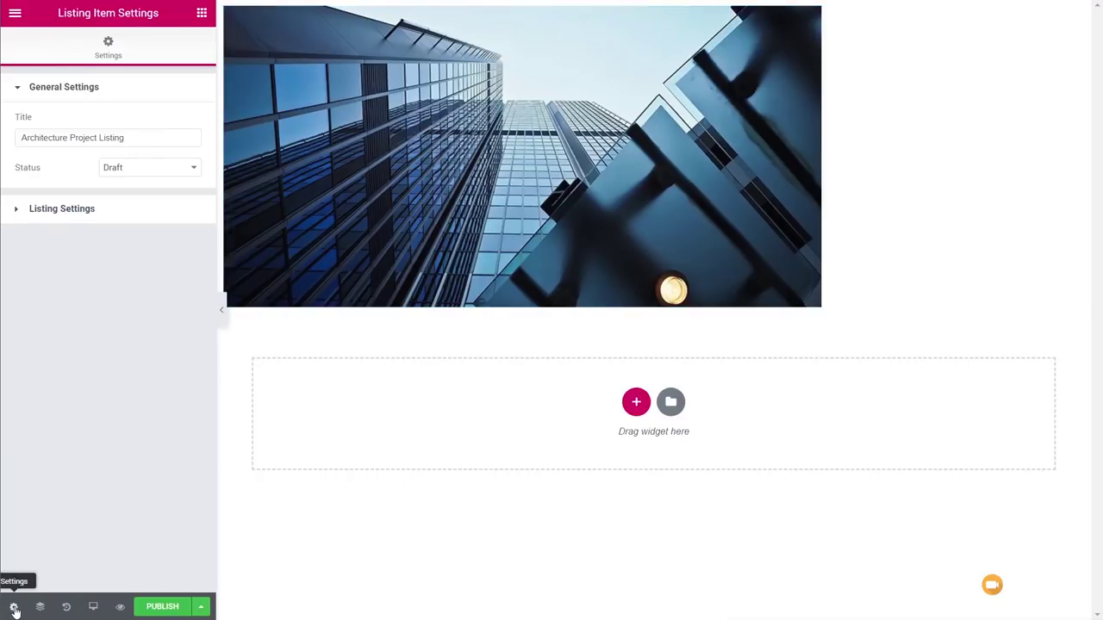
{"action": "left_click", "coordinate": [64, 215]}
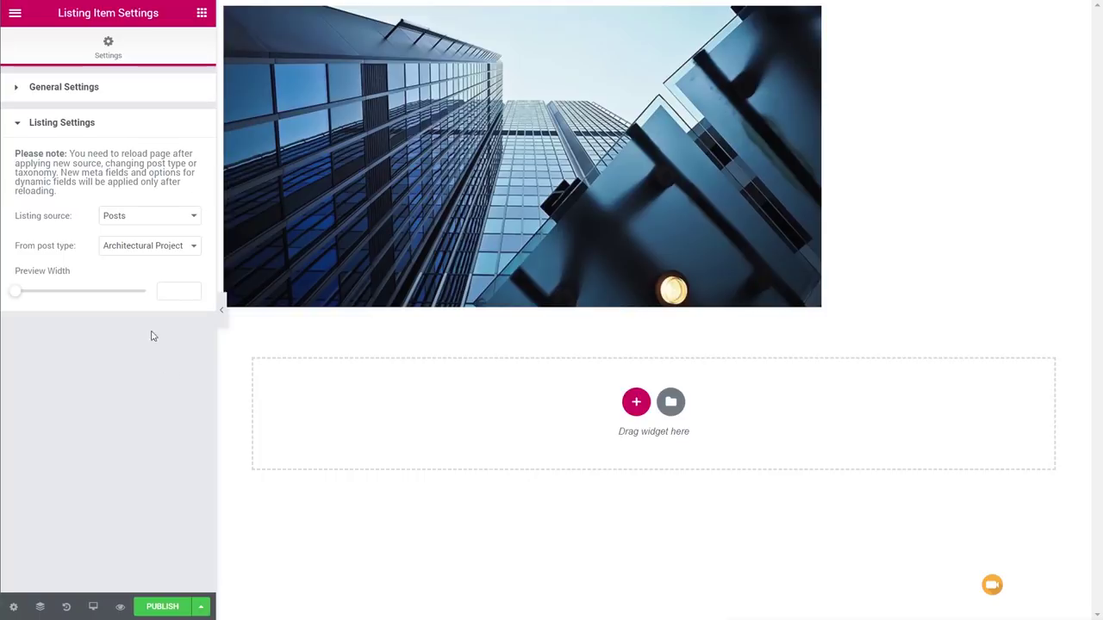
{"action": "left_click", "coordinate": [146, 218]}
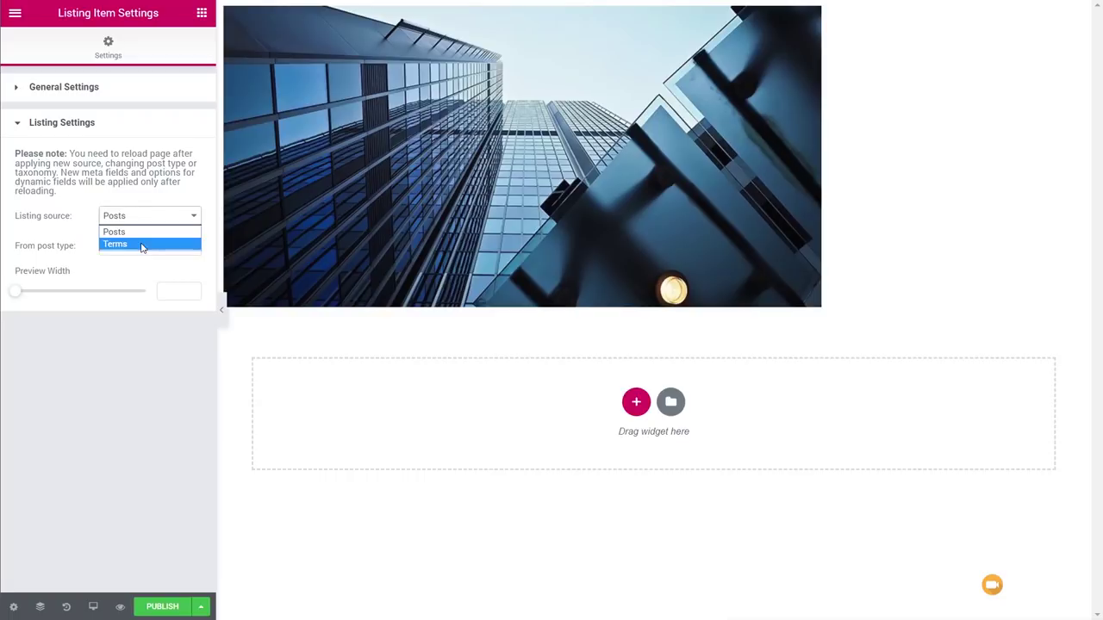
{"action": "left_click", "coordinate": [140, 370]}
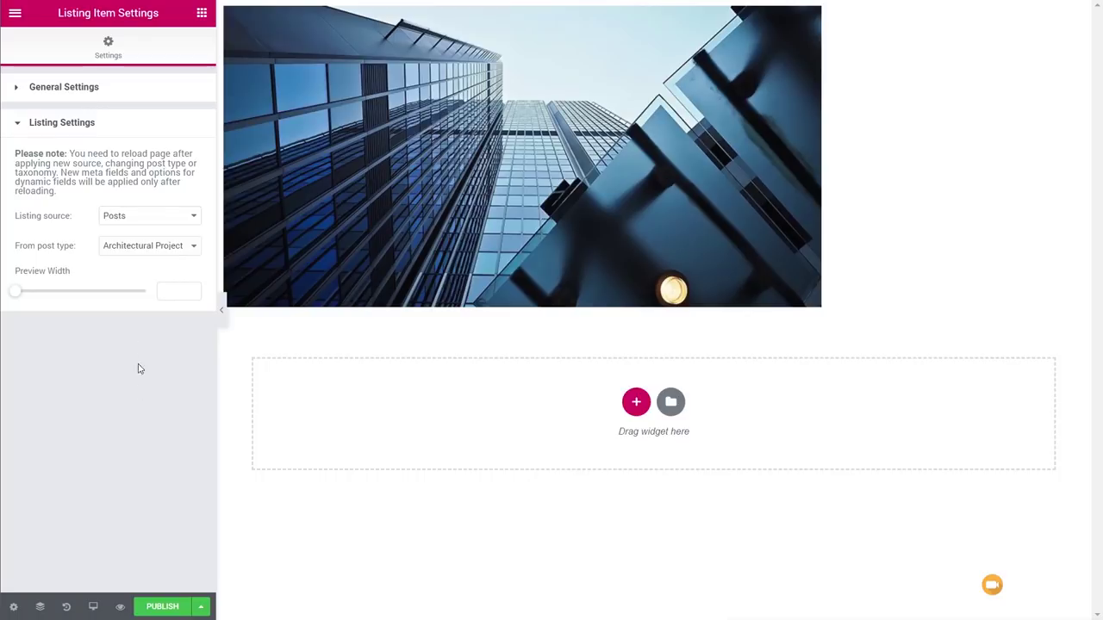
{"action": "left_click", "coordinate": [106, 247]}
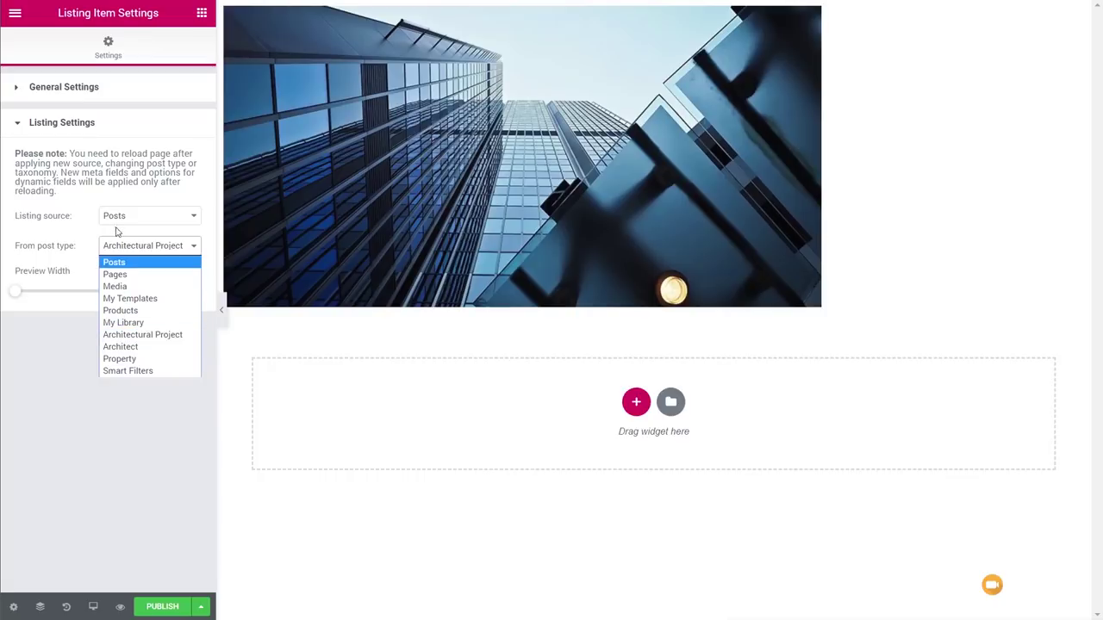
{"action": "left_click", "coordinate": [68, 465]}
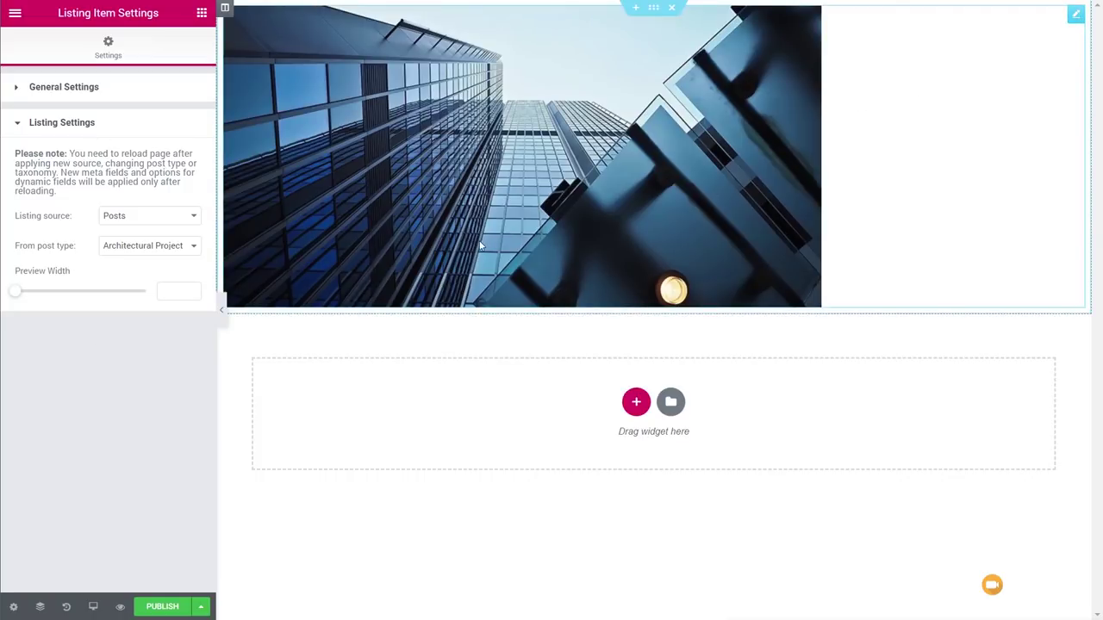
{"action": "left_click", "coordinate": [762, 153]}
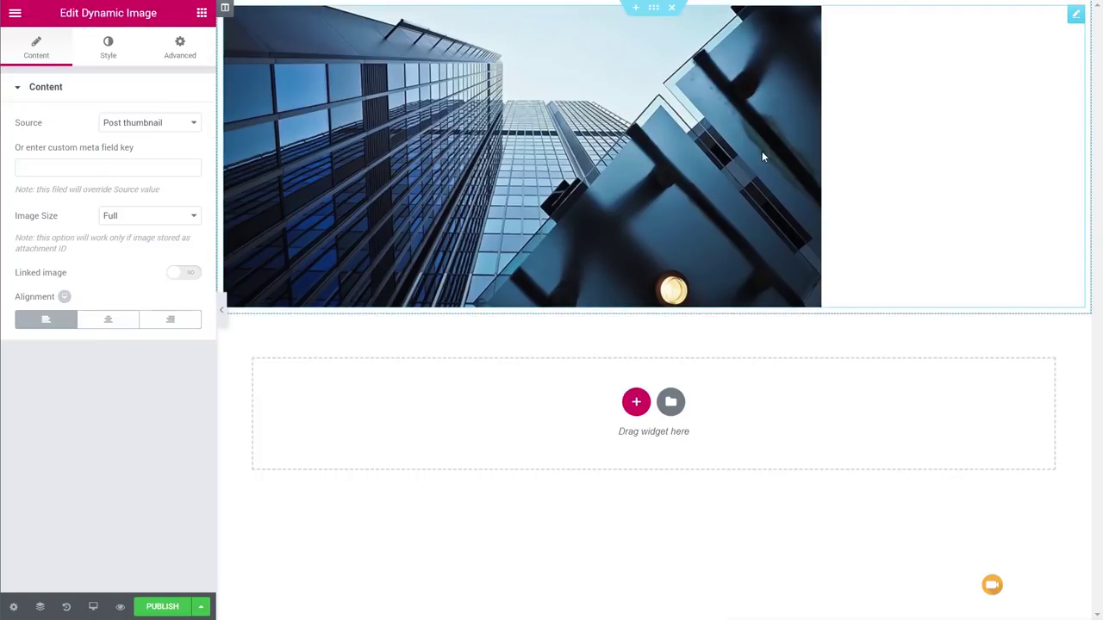
Center the dynamic image, keeping Post thumbnail as its source, and make it a linked image
{"action": "left_click", "coordinate": [136, 125]}
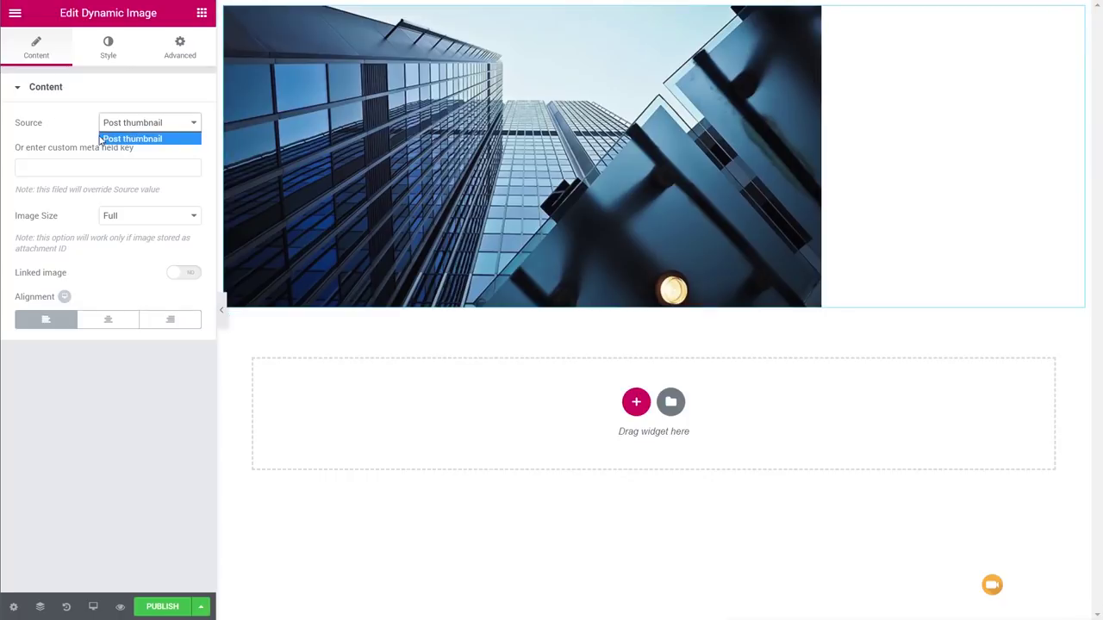
{"action": "left_click", "coordinate": [148, 122]}
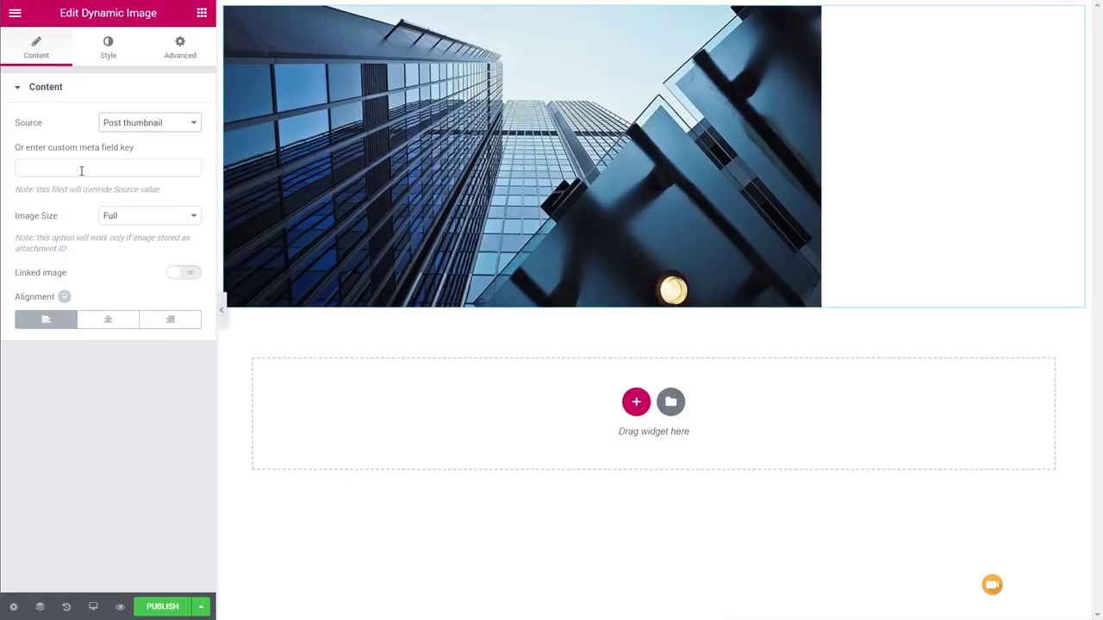
{"action": "left_click", "coordinate": [107, 320]}
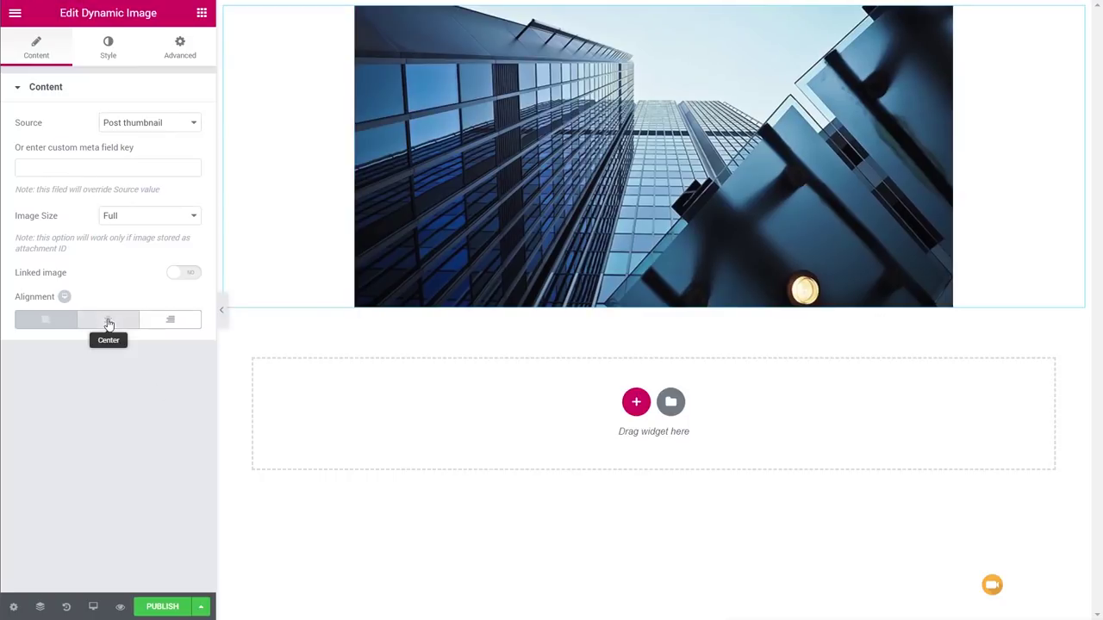
{"action": "left_click", "coordinate": [193, 274]}
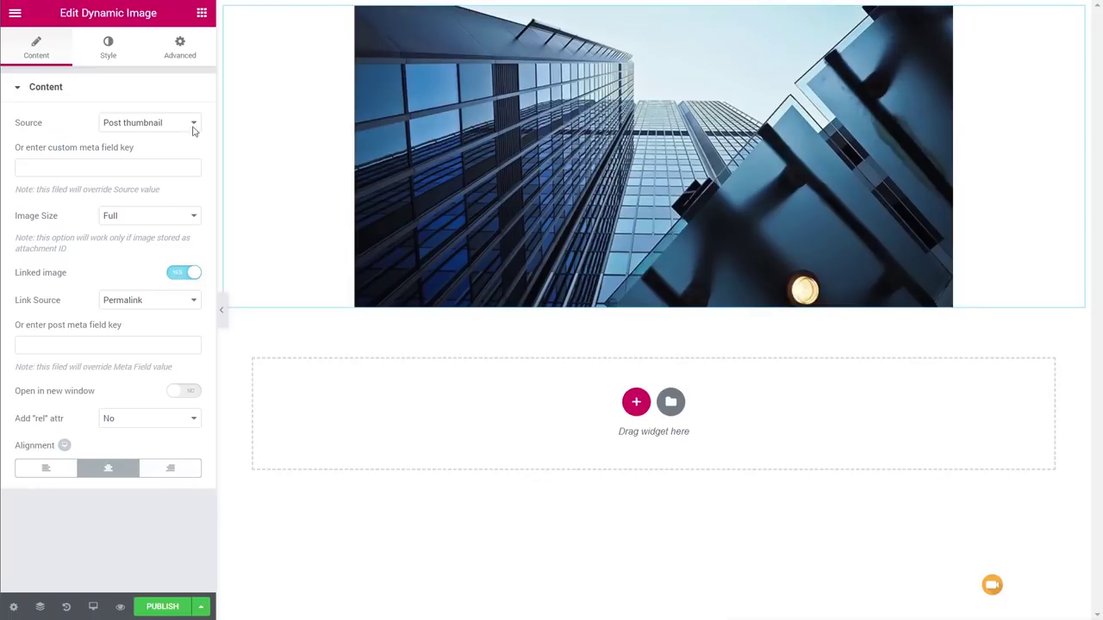
Add a Dynamic Field widget below the image, with Post/Term Data as its source, to show the project title
{"action": "left_click", "coordinate": [201, 13]}
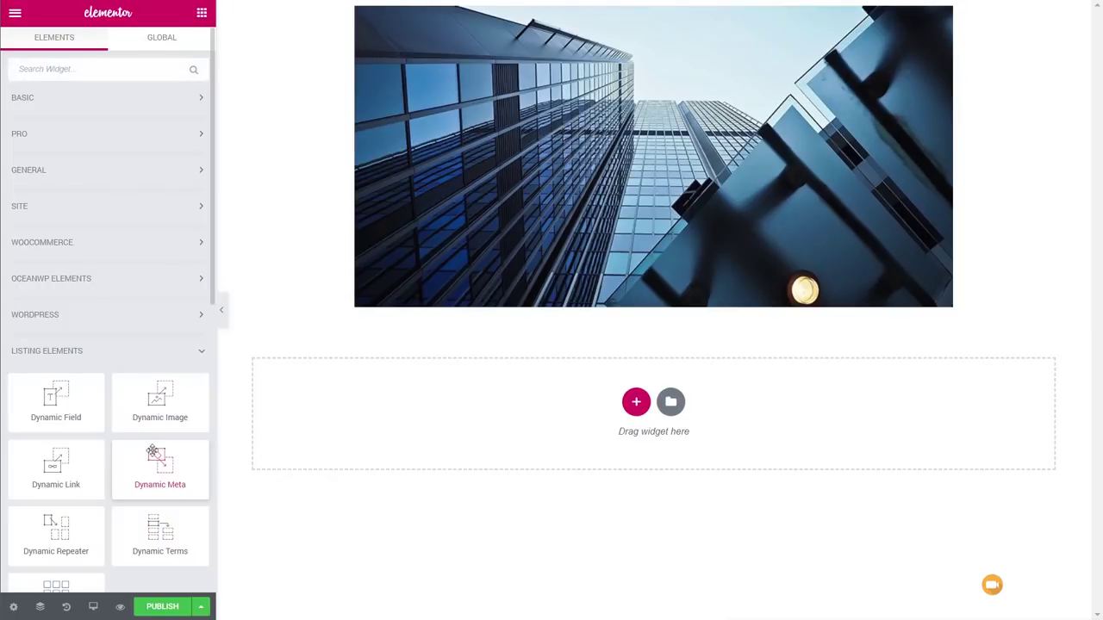
{"action": "left_click_drag", "start_coordinate": [50, 402], "coordinate": [374, 309]}
{"action": "left_click", "coordinate": [145, 128]}
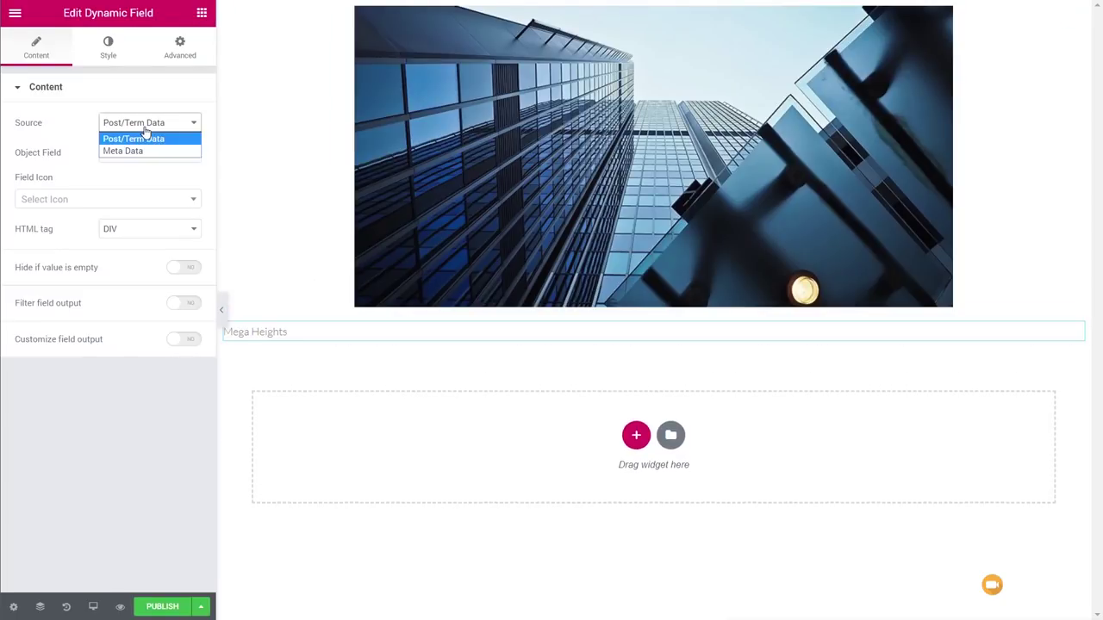
{"action": "left_click", "coordinate": [138, 139]}
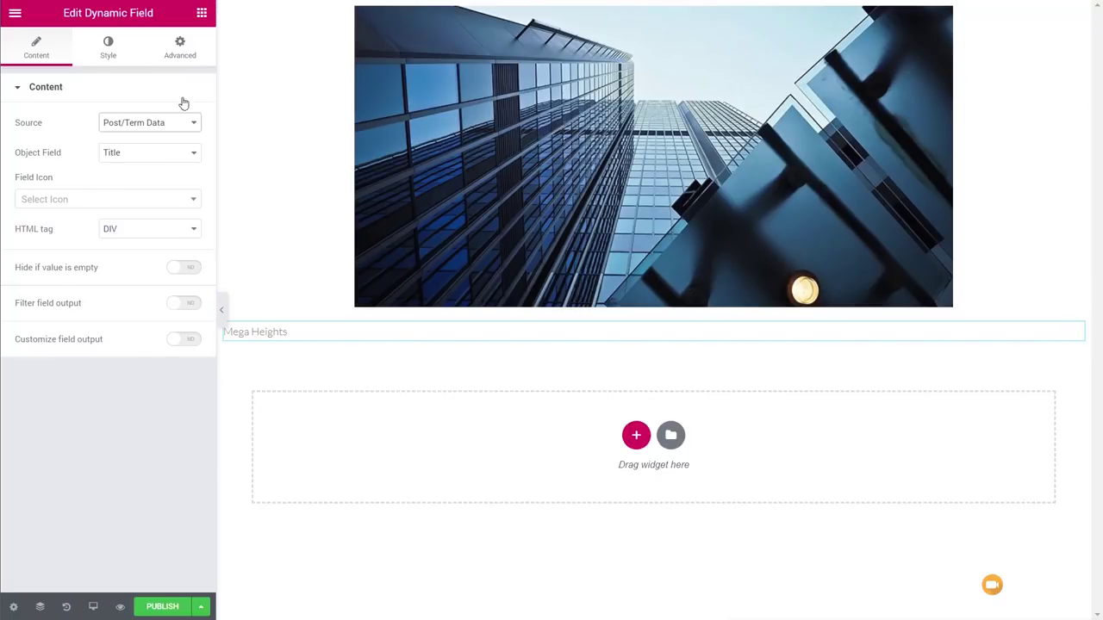
{"action": "left_click", "coordinate": [187, 51]}
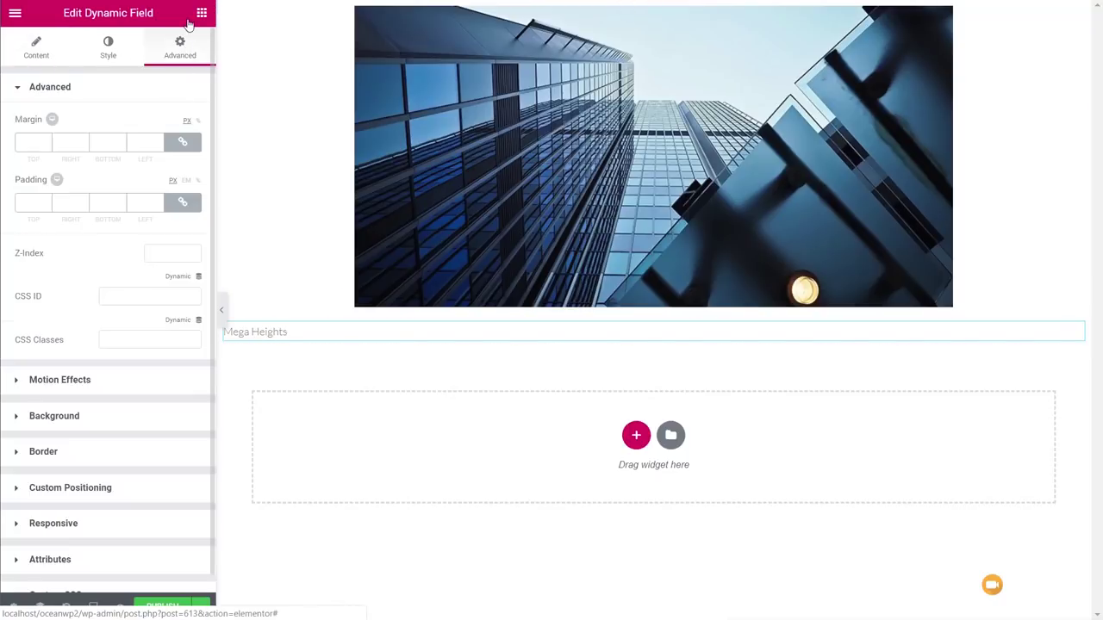
Add a second Dynamic Field below the title, with Meta Data as its source and project_location as the meta field key
{"action": "left_click", "coordinate": [201, 14]}
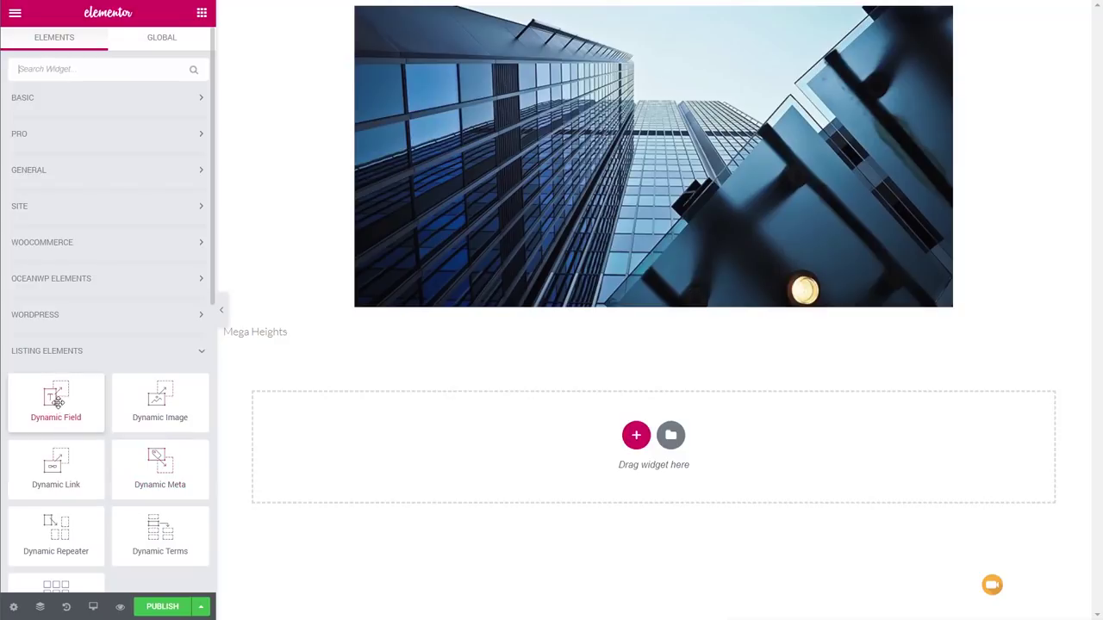
{"action": "left_click_drag", "start_coordinate": [56, 400], "coordinate": [298, 346]}
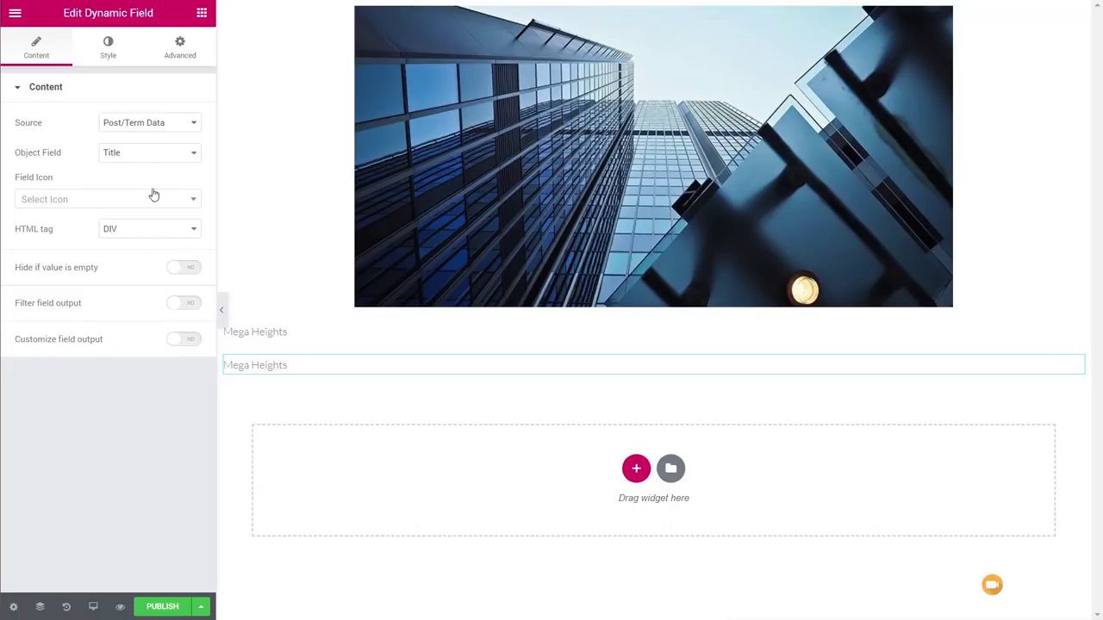
{"action": "left_click", "coordinate": [162, 127]}
{"action": "left_click", "coordinate": [152, 148]}
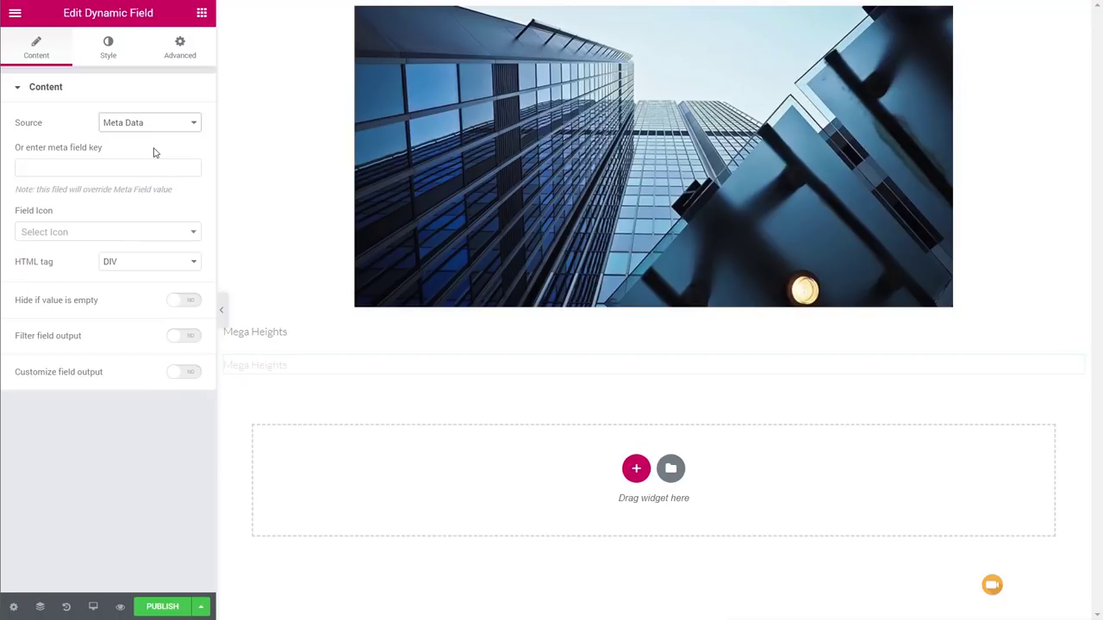
{"action": "left_click", "coordinate": [104, 167]}
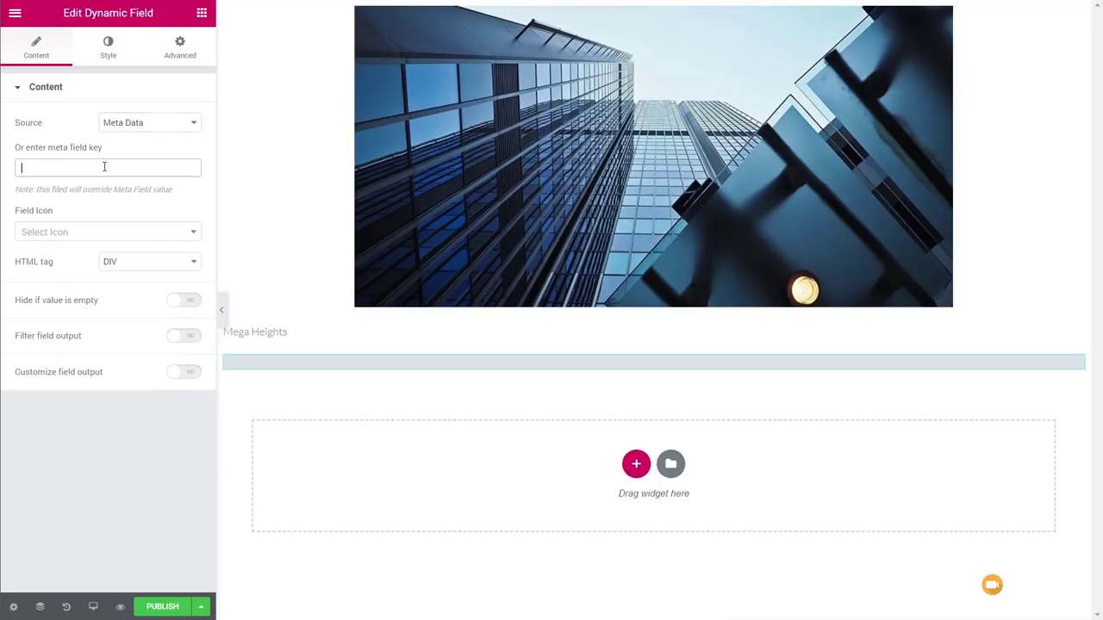
{"action": "type", "text": "pe"}
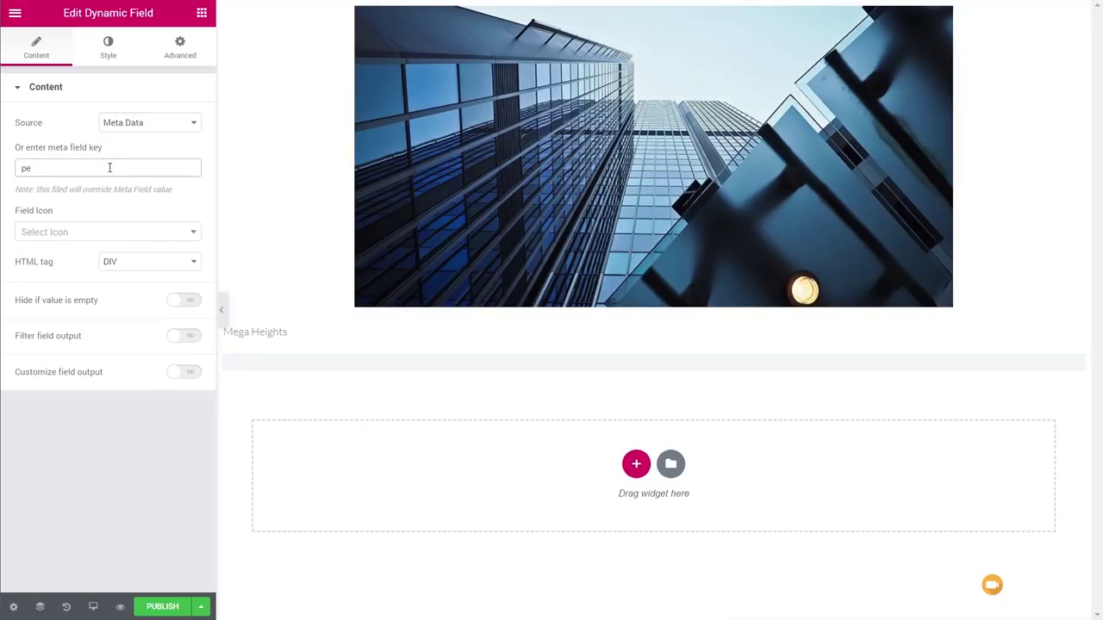
{"action": "type", "text": "roject_location"}
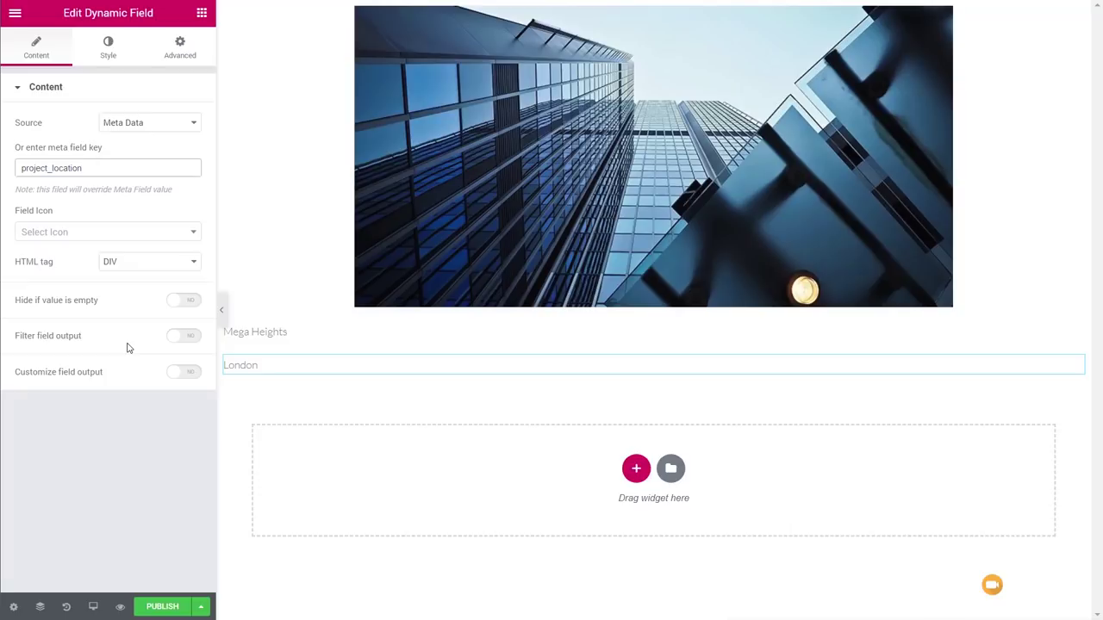
Add a third Dynamic Field below the location, with Meta Data as its source and project_completion as the meta field key
{"action": "left_click", "coordinate": [202, 13]}
{"action": "left_click_drag", "start_coordinate": [67, 405], "coordinate": [250, 386]}
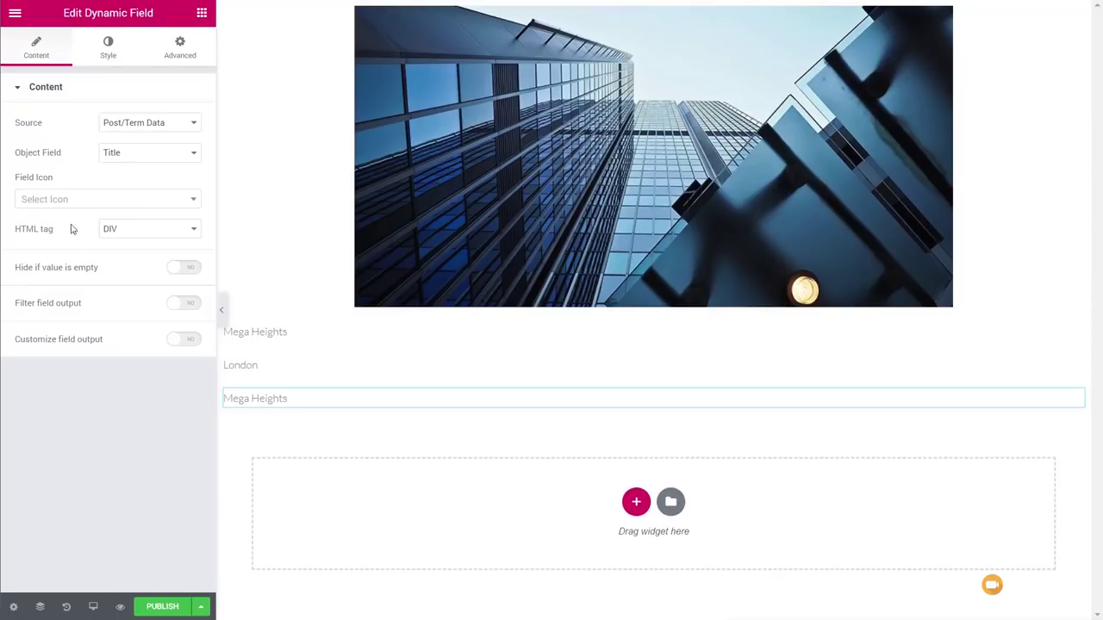
{"action": "left_click", "coordinate": [148, 127]}
{"action": "left_click", "coordinate": [148, 150]}
{"action": "left_click", "coordinate": [138, 168]}
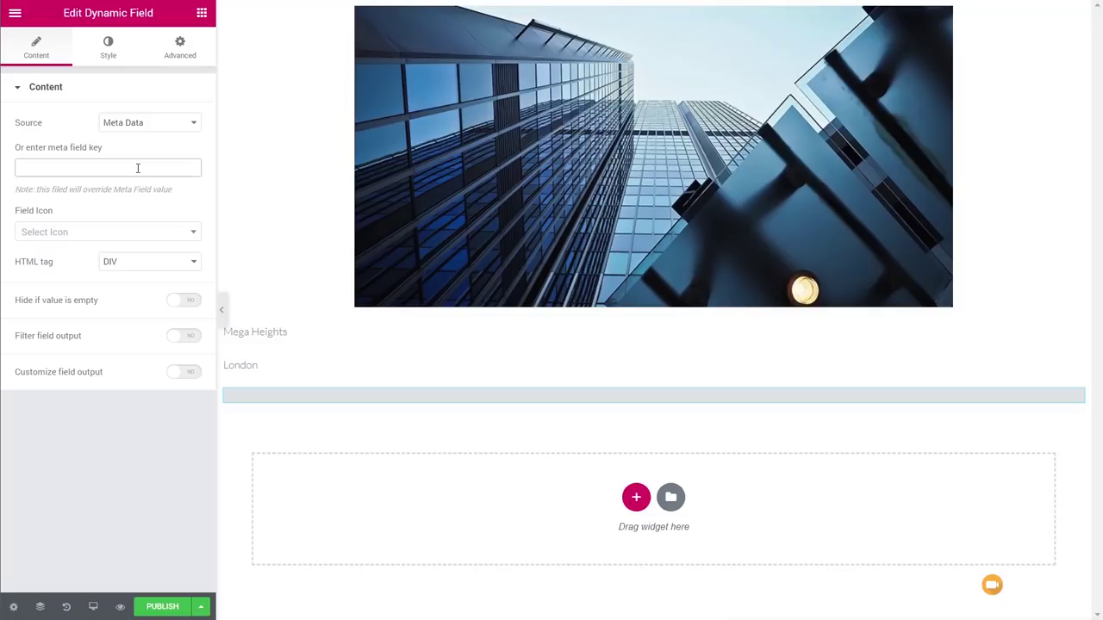
{"action": "type", "text": "pro"}
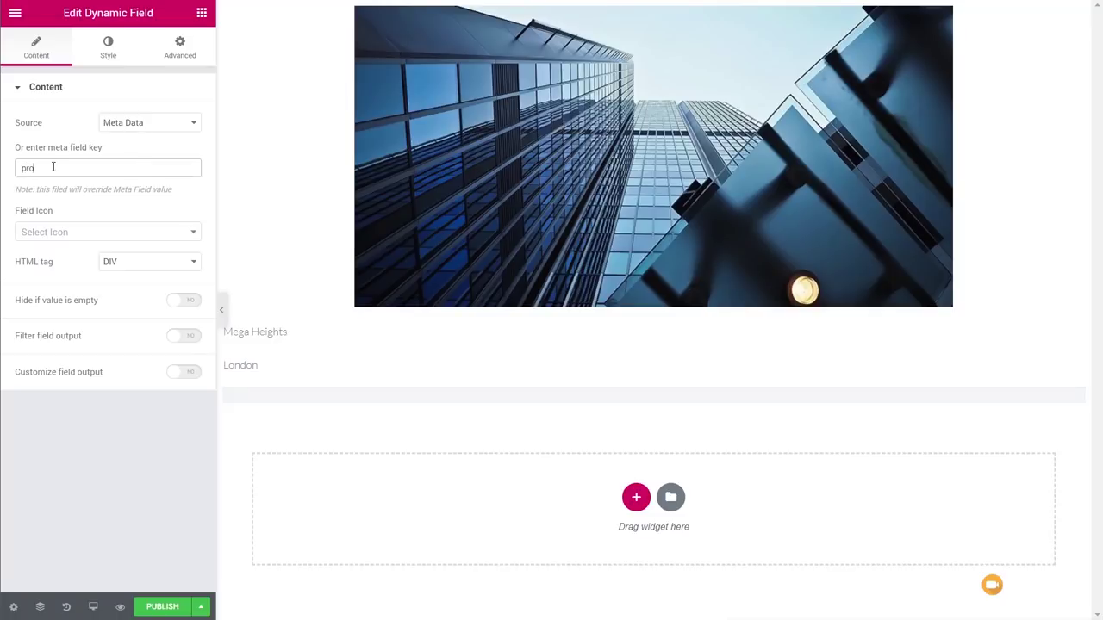
{"action": "type", "text": "ject_completion"}
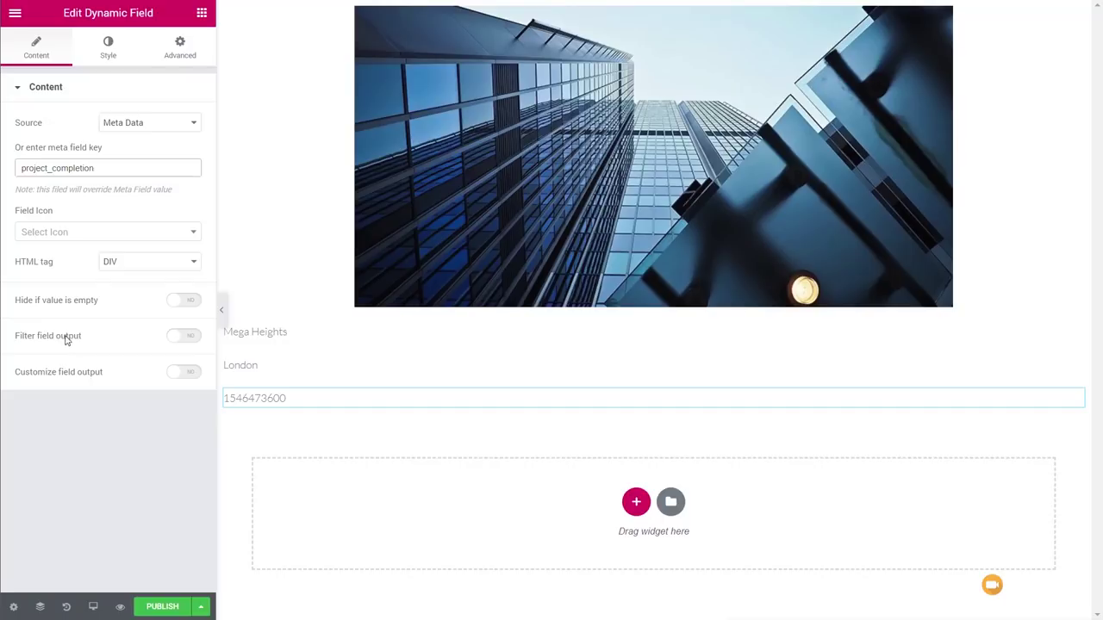
Filter the completion field's output with the Format date callback and publish the project listing
{"action": "left_click", "coordinate": [184, 336]}
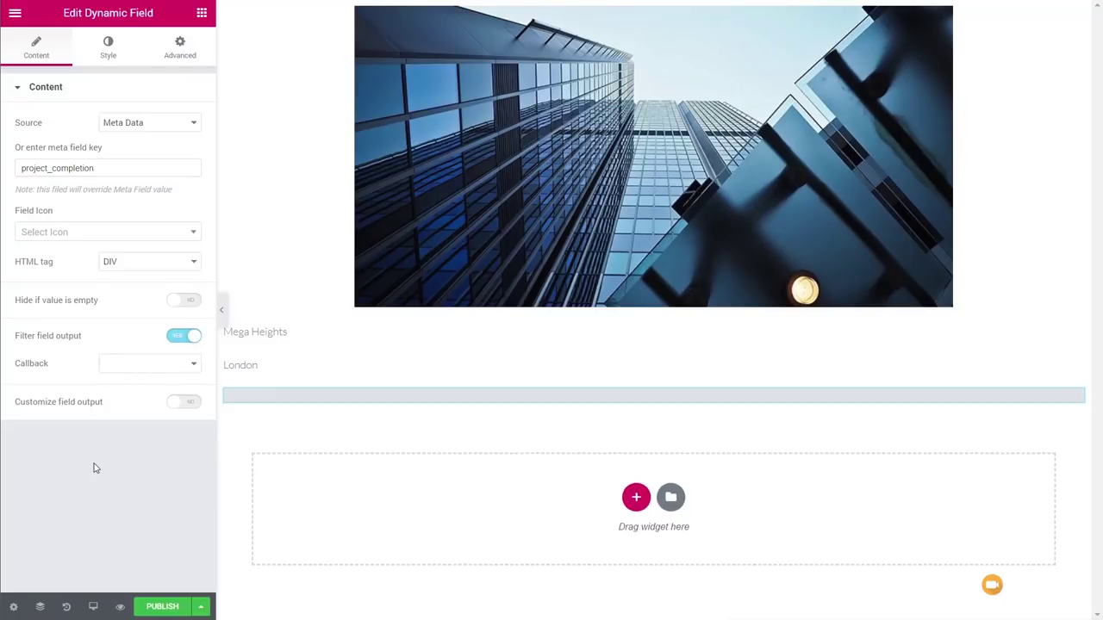
{"action": "left_click", "coordinate": [188, 365]}
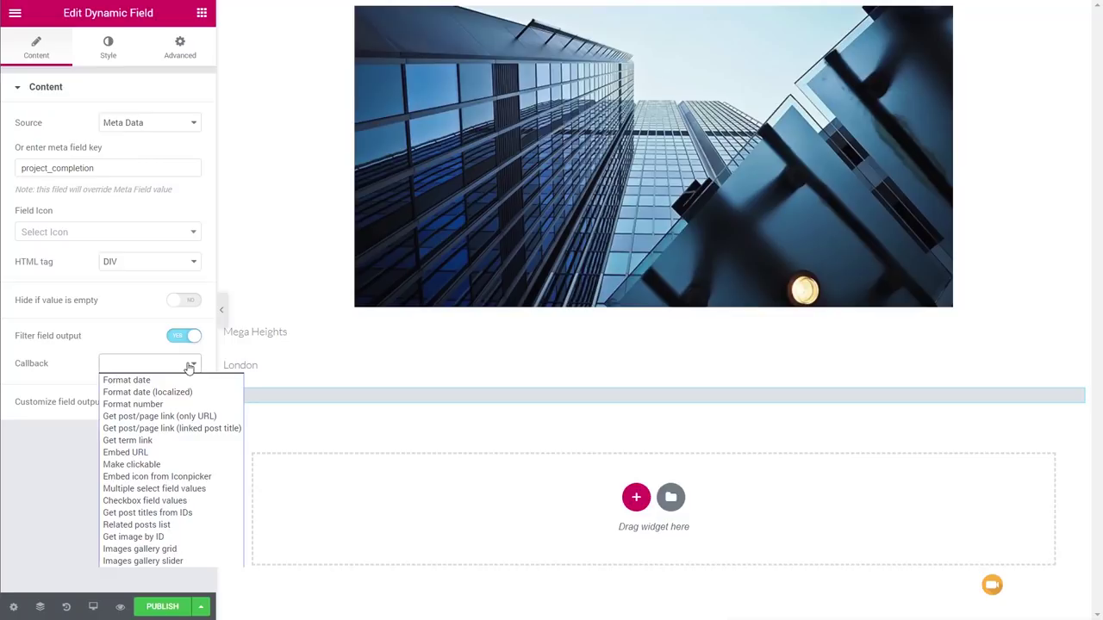
{"action": "left_click", "coordinate": [148, 381]}
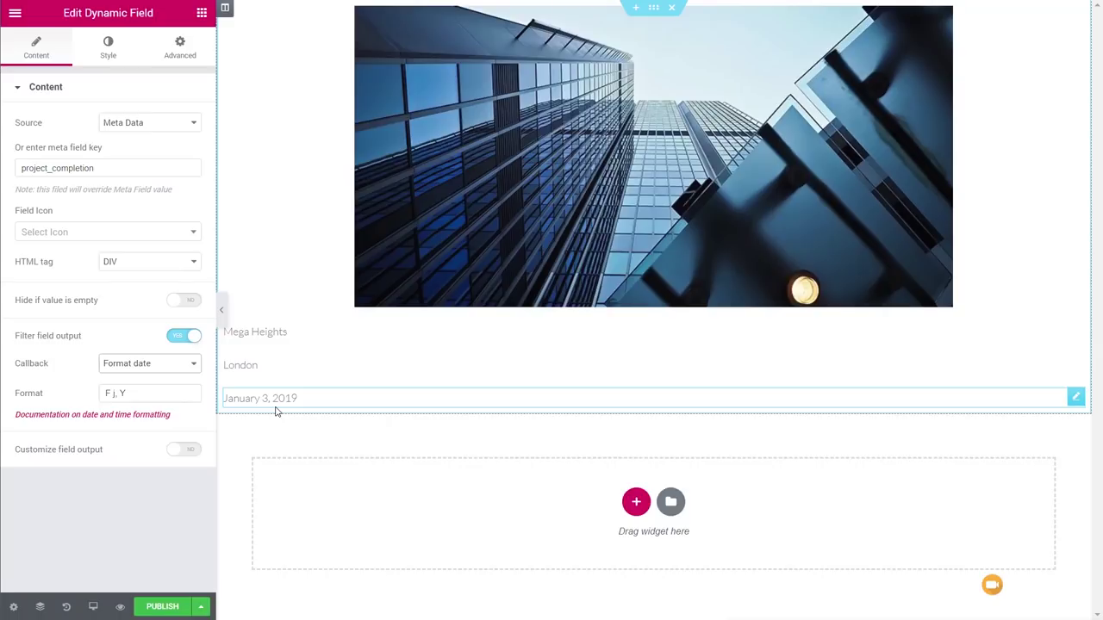
{"action": "left_click", "coordinate": [163, 608]}
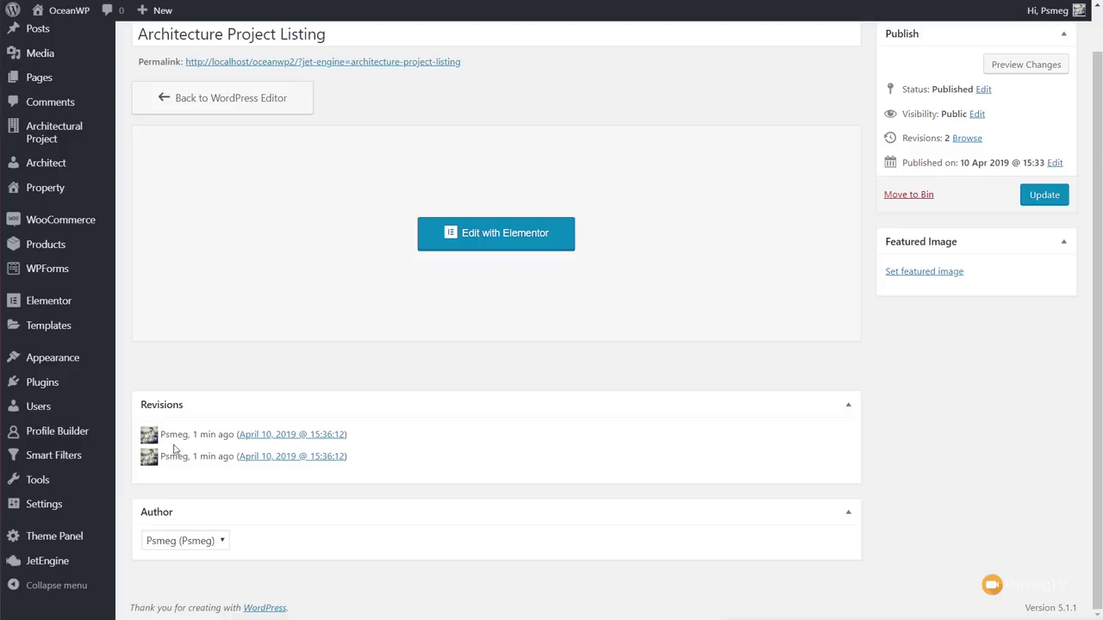
Start a new JetEngine posts relation and name it Architect and Projects
{"action": "mouse_move", "coordinate": [54, 560]}
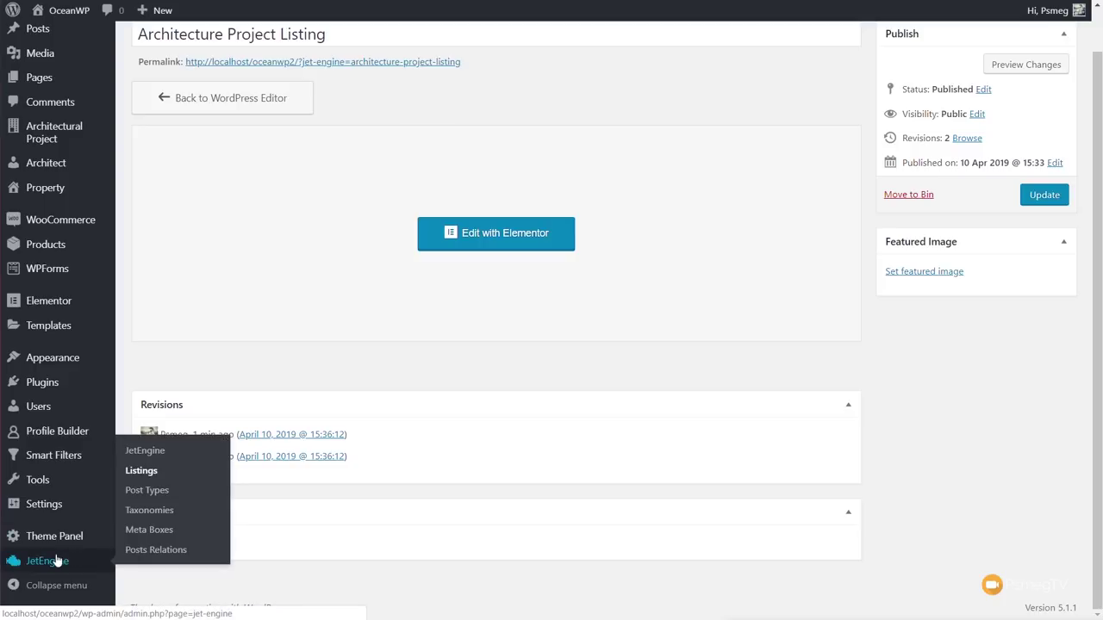
{"action": "left_click", "coordinate": [168, 552]}
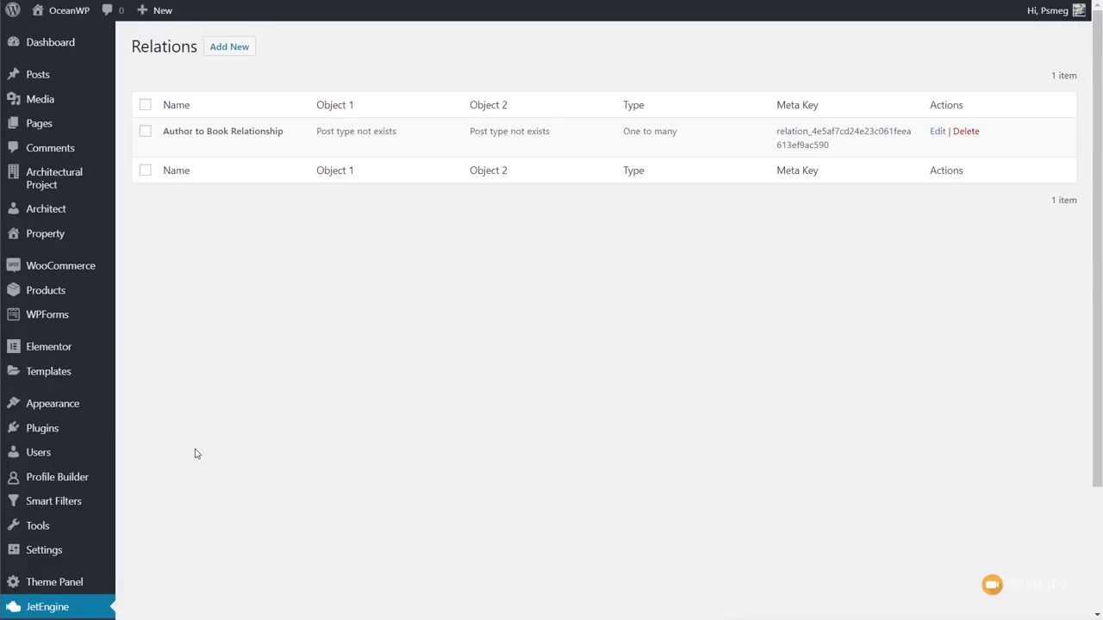
{"action": "left_click", "coordinate": [243, 53]}
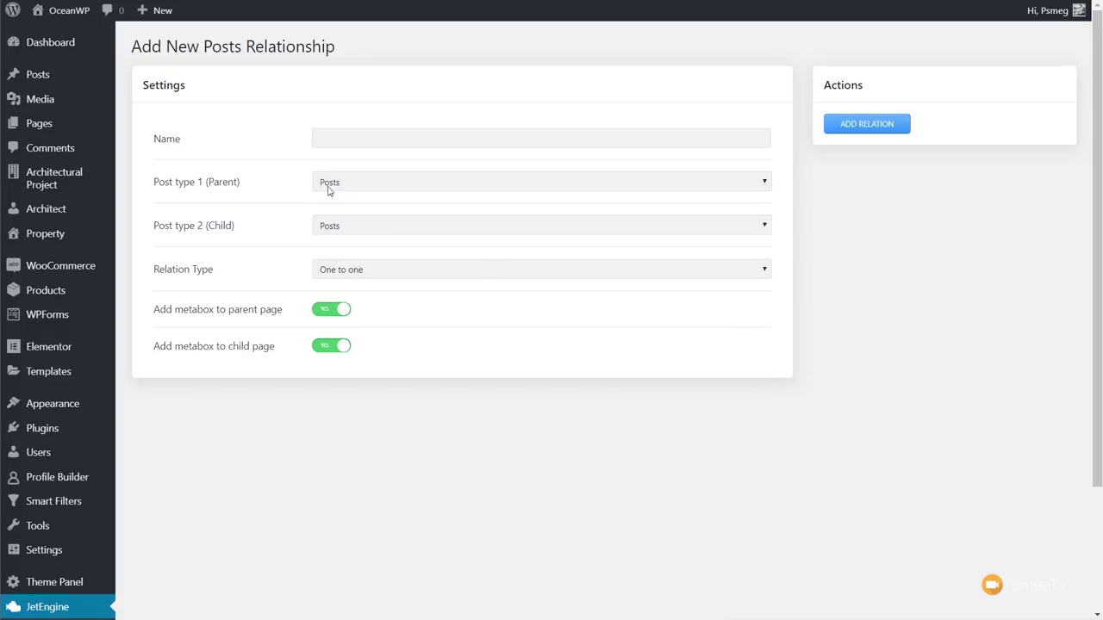
{"action": "left_click", "coordinate": [324, 140]}
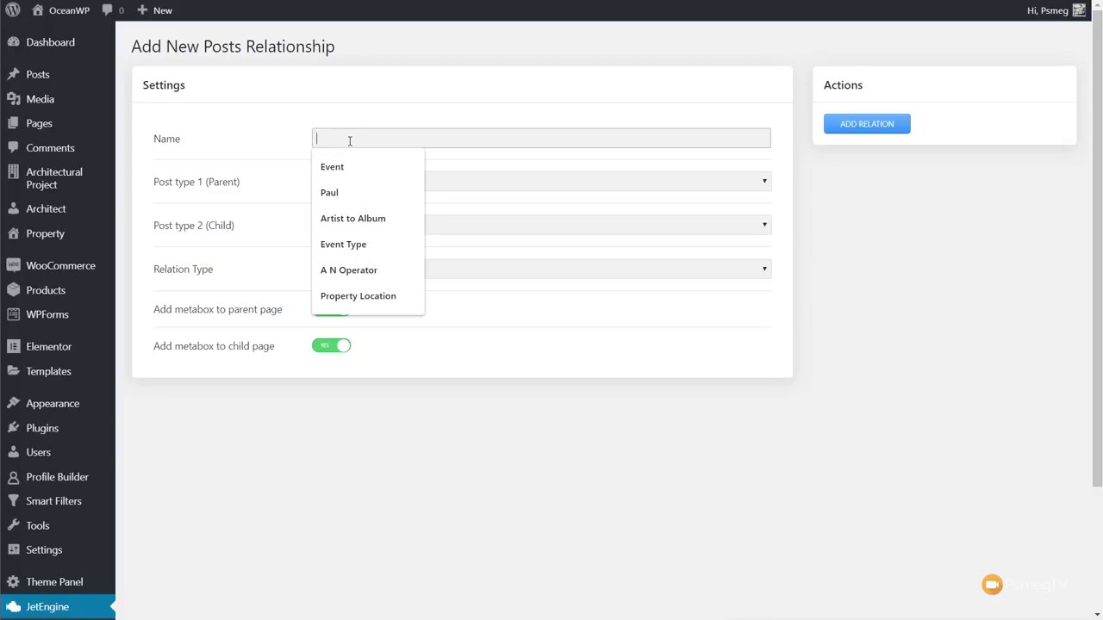
{"action": "type", "text": "Arc"}
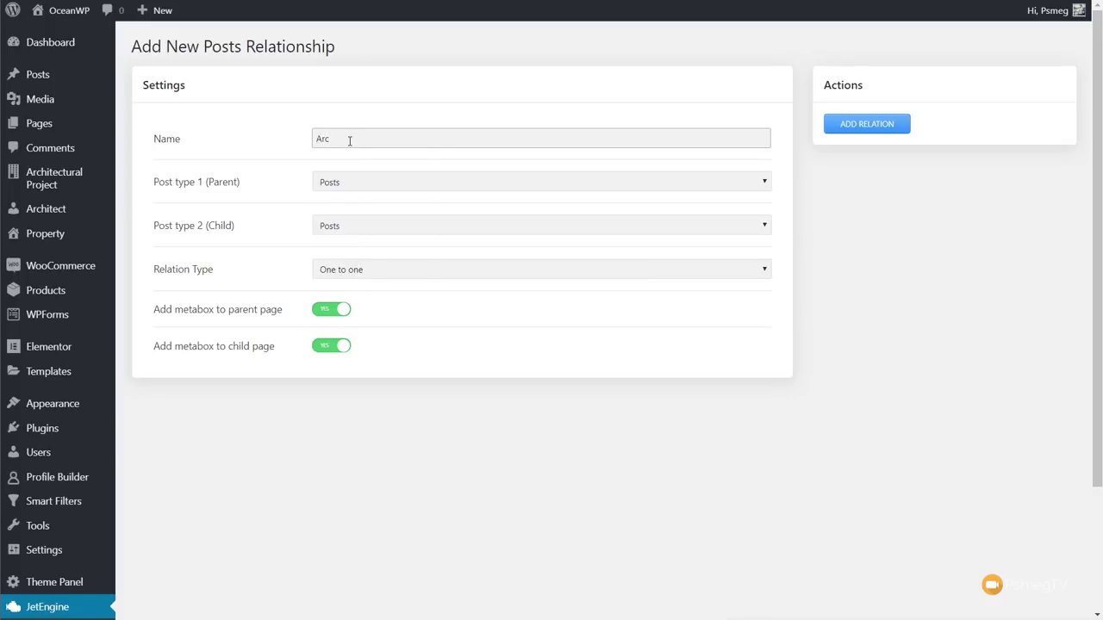
{"action": "type", "text": "hitect and Projects"}
{"action": "left_click", "coordinate": [562, 456]}
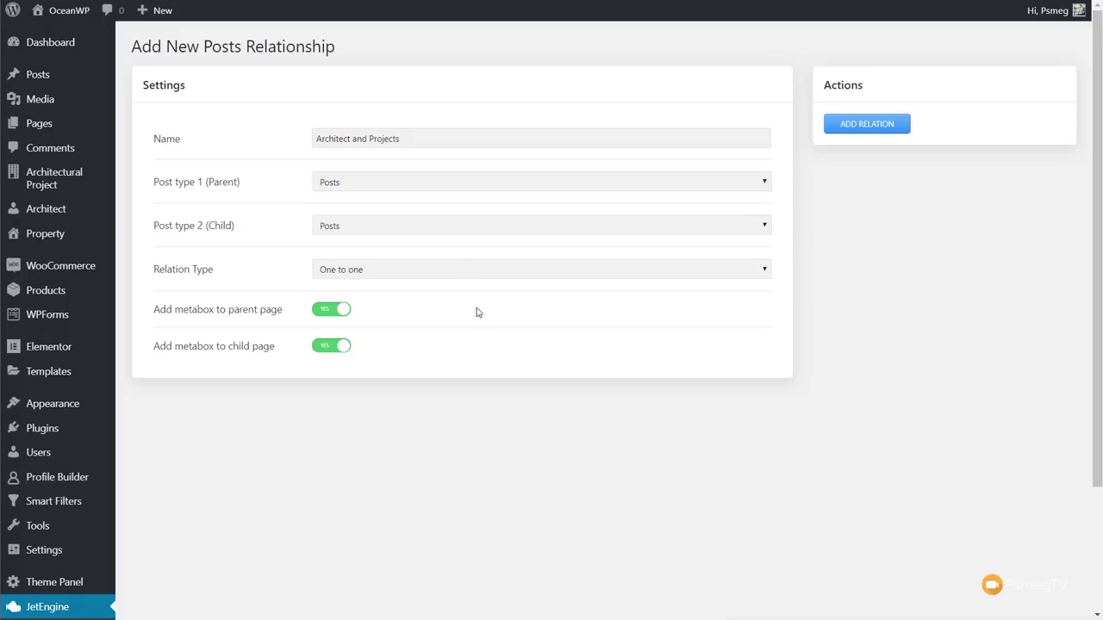
Set the relation's parent post type to Architect and its child post type to Architectural Project
{"action": "left_click", "coordinate": [442, 183]}
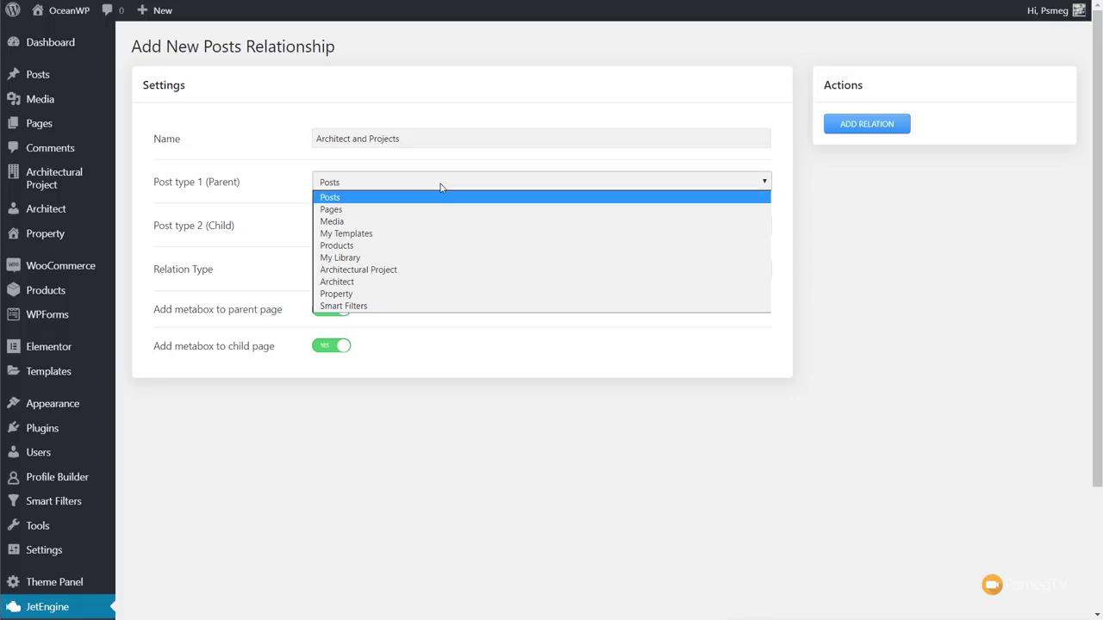
{"action": "left_click", "coordinate": [360, 283]}
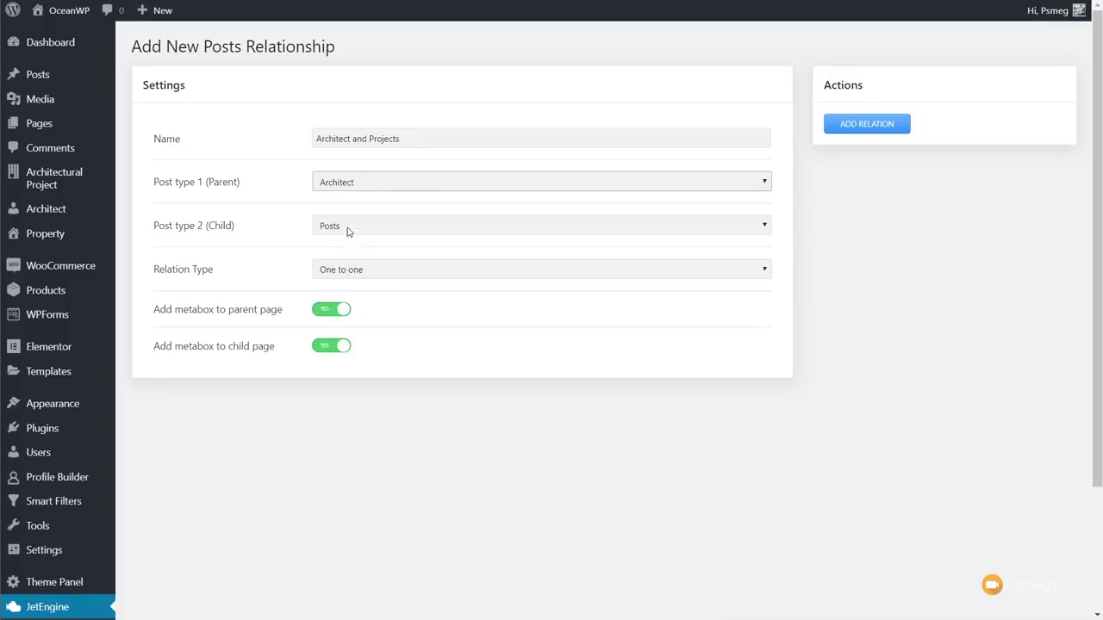
{"action": "left_click", "coordinate": [347, 228]}
{"action": "left_click", "coordinate": [367, 317]}
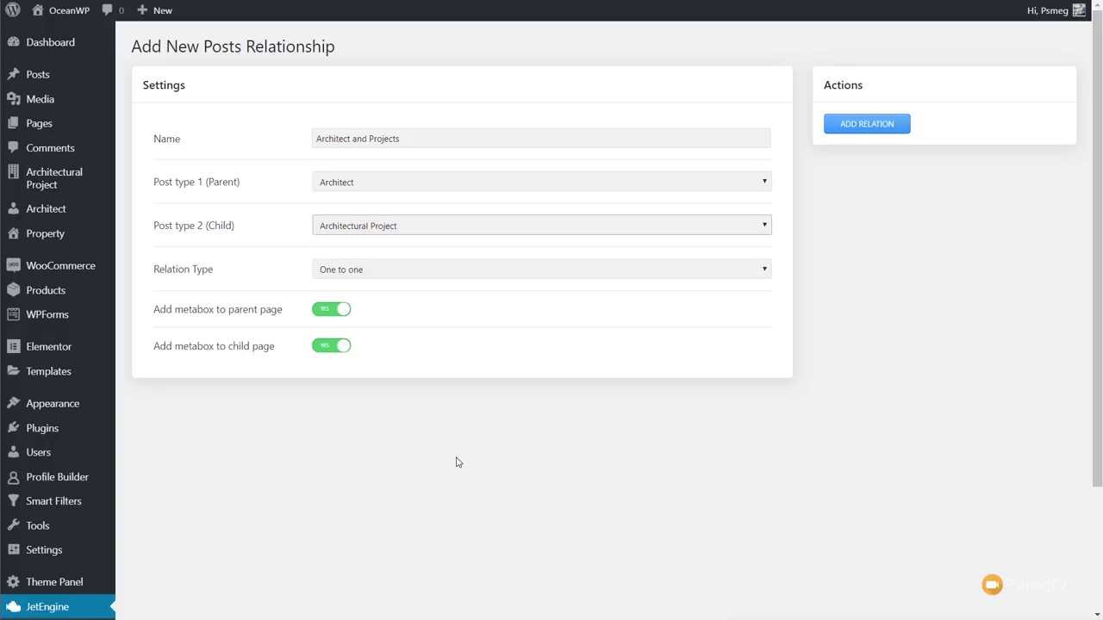
Set the relation type between architects and projects to One to many
{"action": "left_click", "coordinate": [425, 272]}
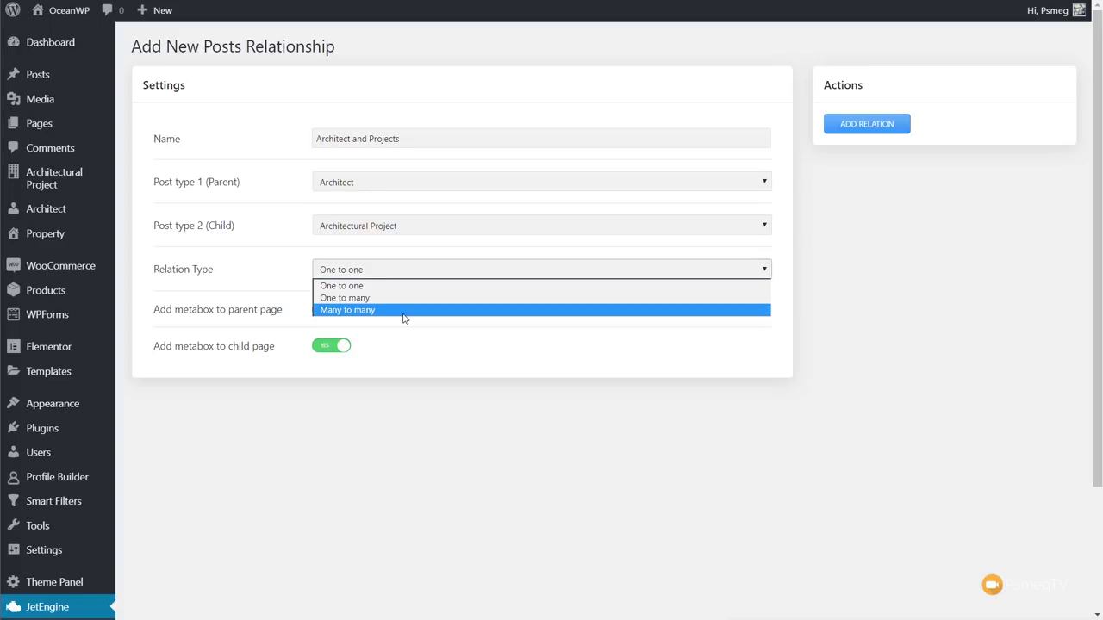
{"action": "key", "text": "Escape"}
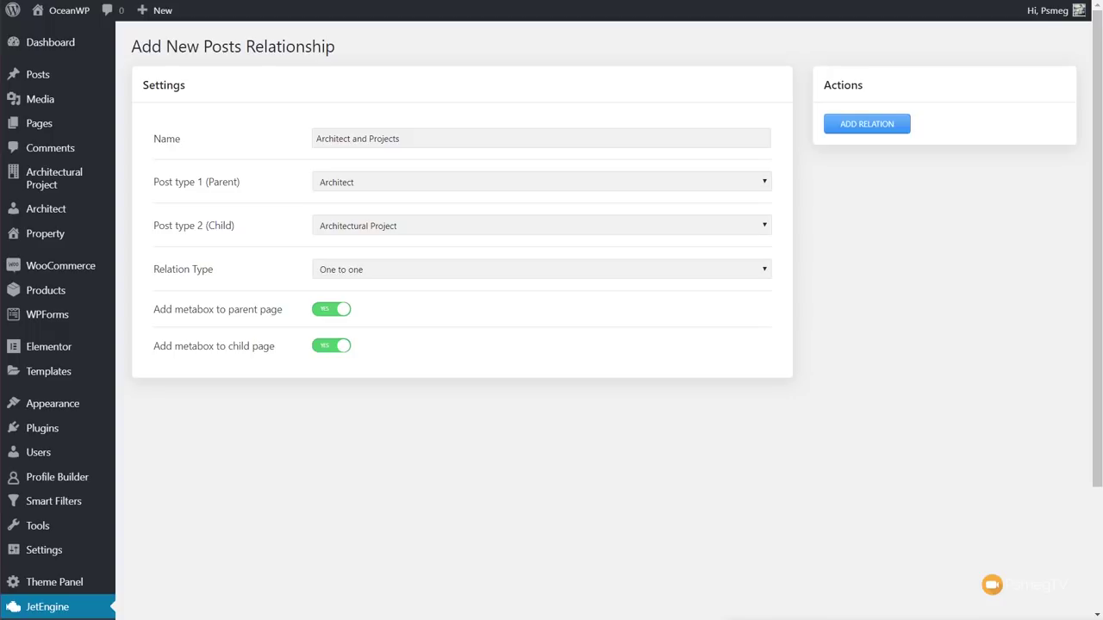
{"action": "left_click", "coordinate": [415, 276]}
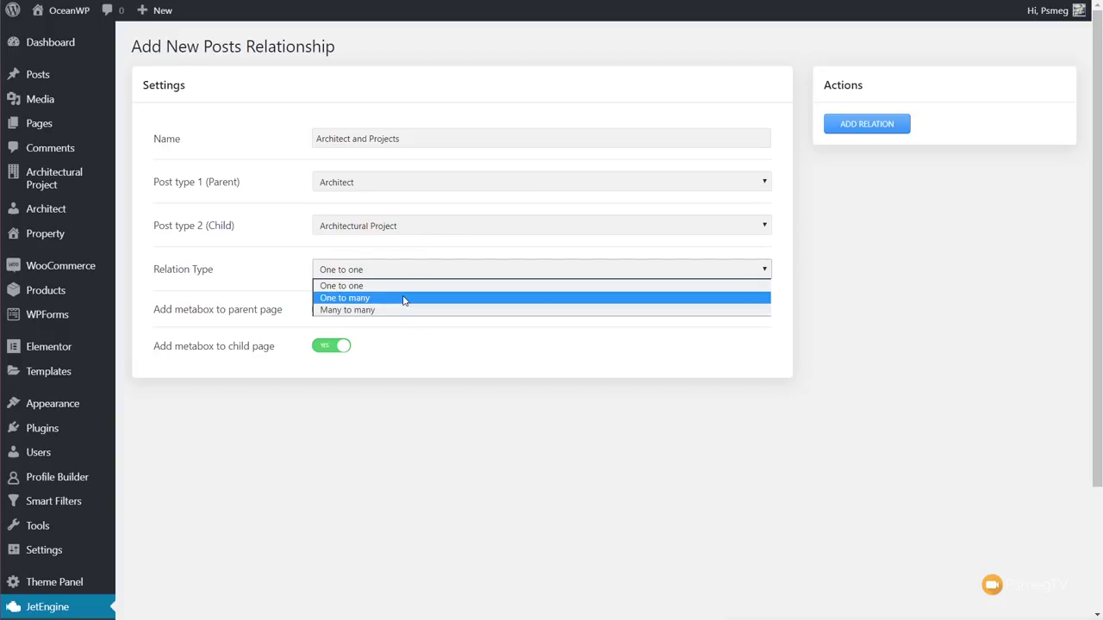
{"action": "left_click", "coordinate": [404, 299]}
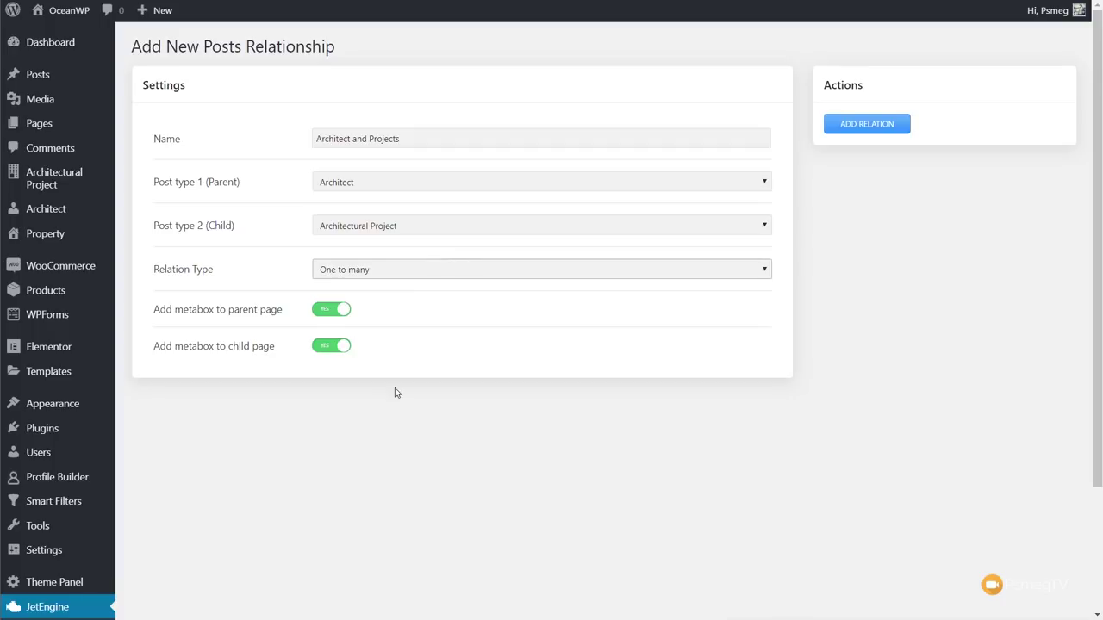
Disable the metabox on the child page and add the Architect and Projects relation
{"action": "left_click", "coordinate": [325, 352]}
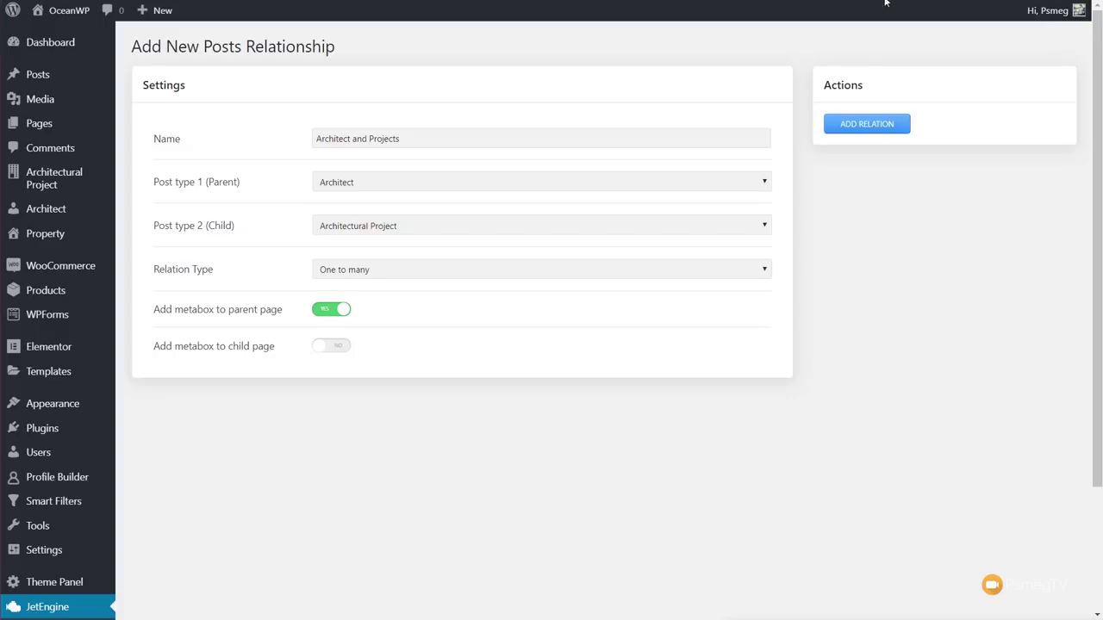
{"action": "left_click", "coordinate": [859, 132]}
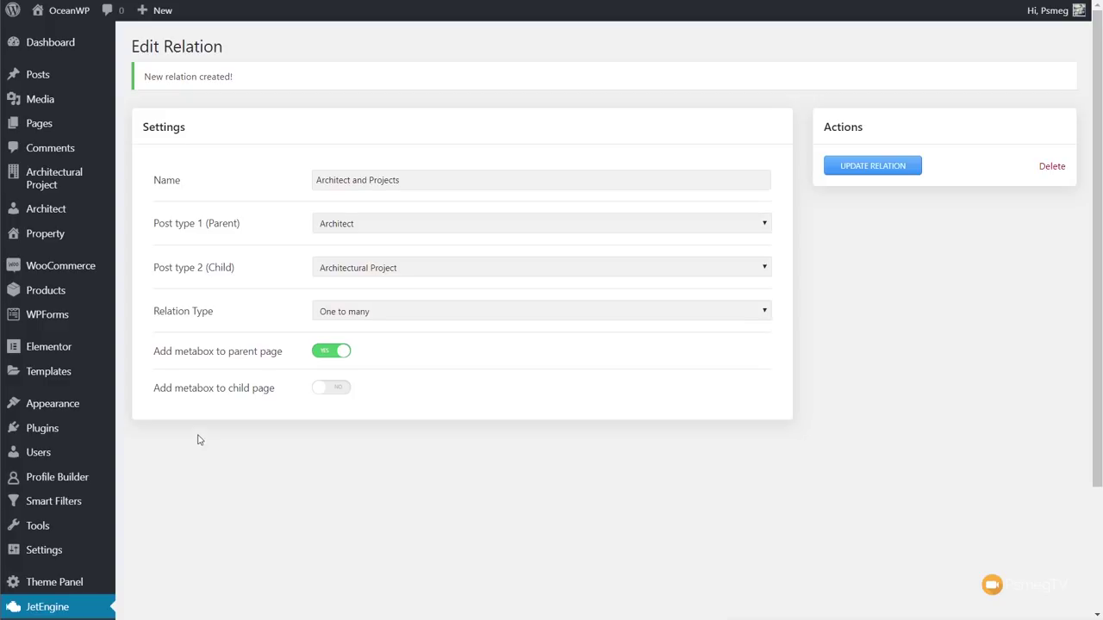
Create a blank Archive template named Architect Archive in the Theme Builder, dismissing the block library
{"action": "mouse_move", "coordinate": [69, 373]}
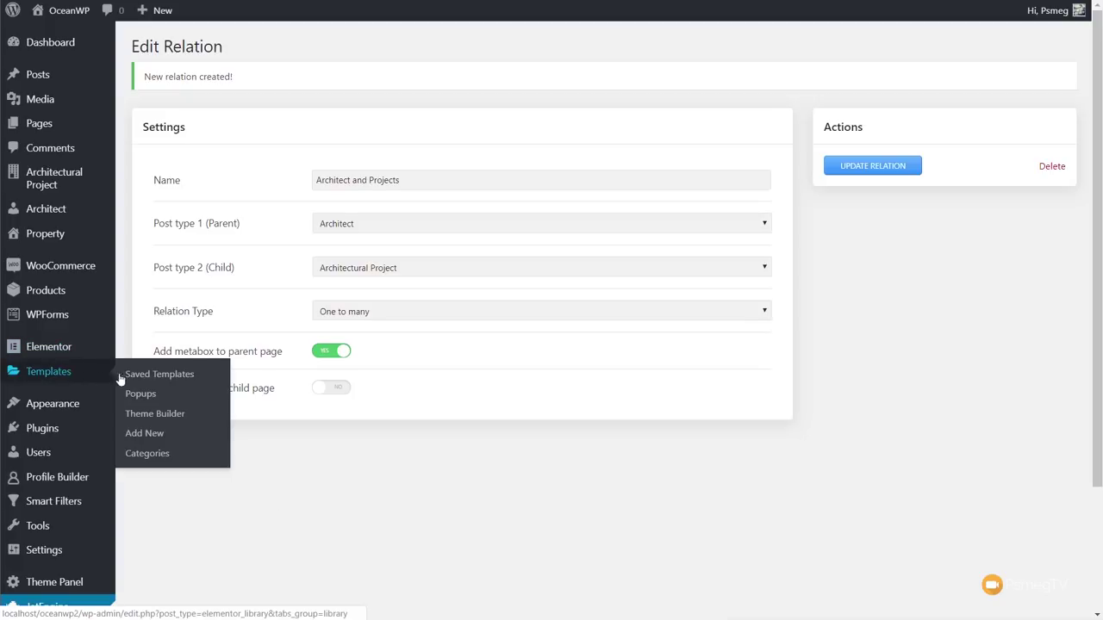
{"action": "left_click", "coordinate": [158, 420]}
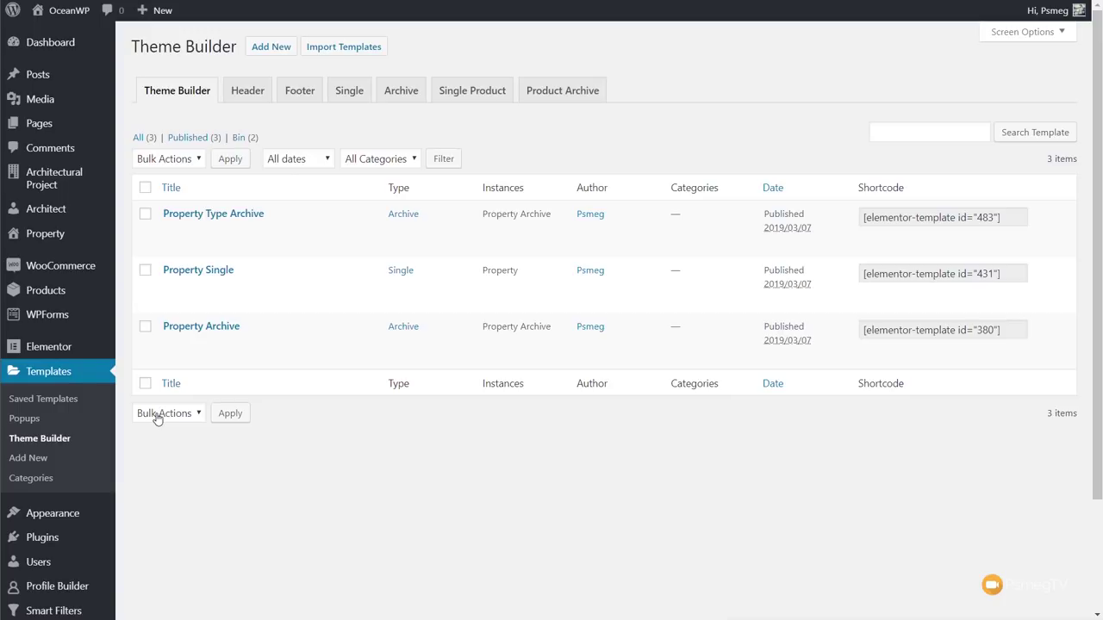
{"action": "left_click", "coordinate": [411, 97]}
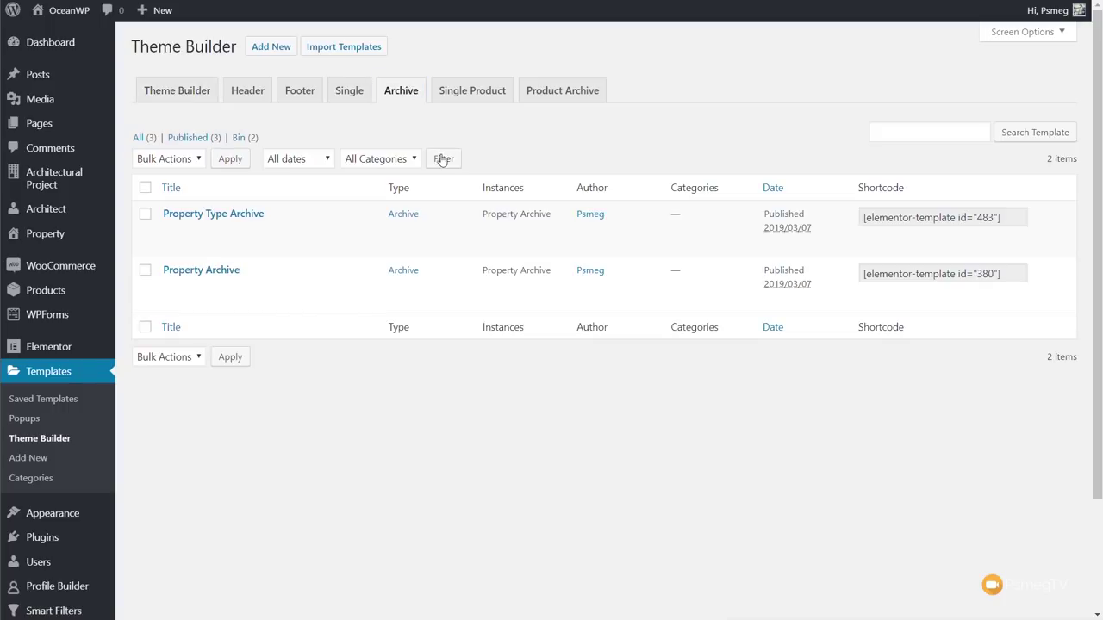
{"action": "left_click", "coordinate": [274, 50]}
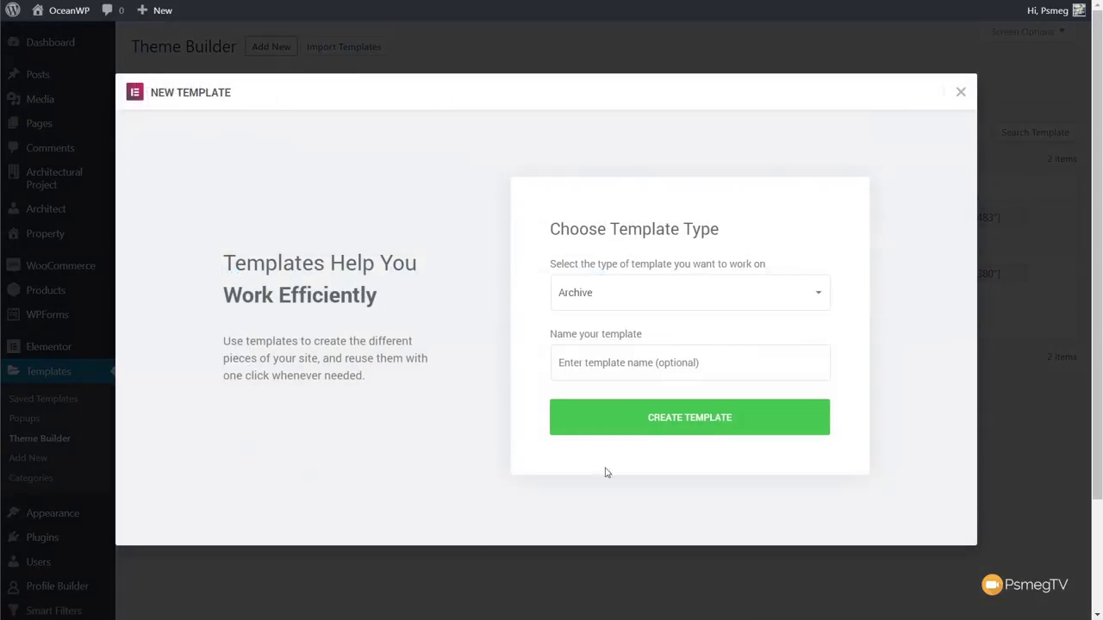
{"action": "left_click", "coordinate": [630, 366]}
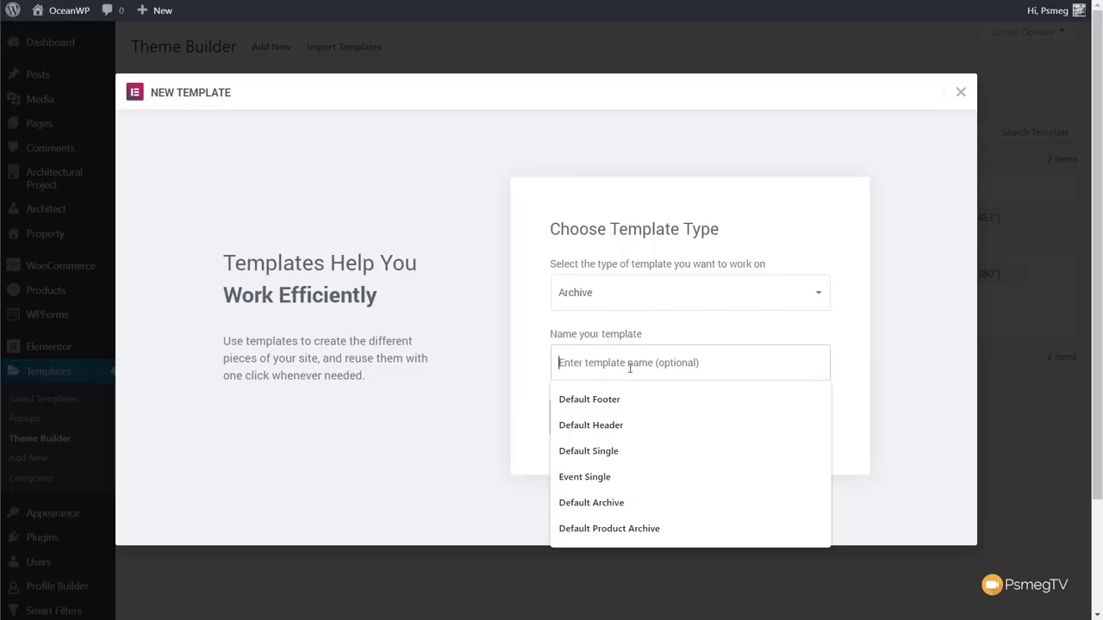
{"action": "type", "text": "Architect Archive"}
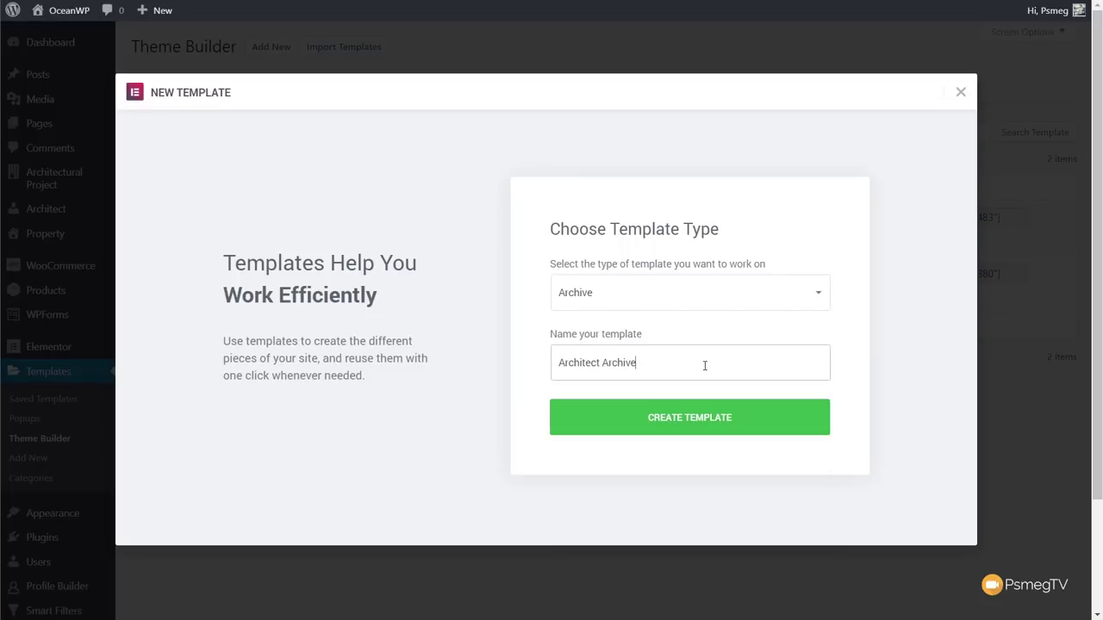
{"action": "left_click", "coordinate": [687, 418]}
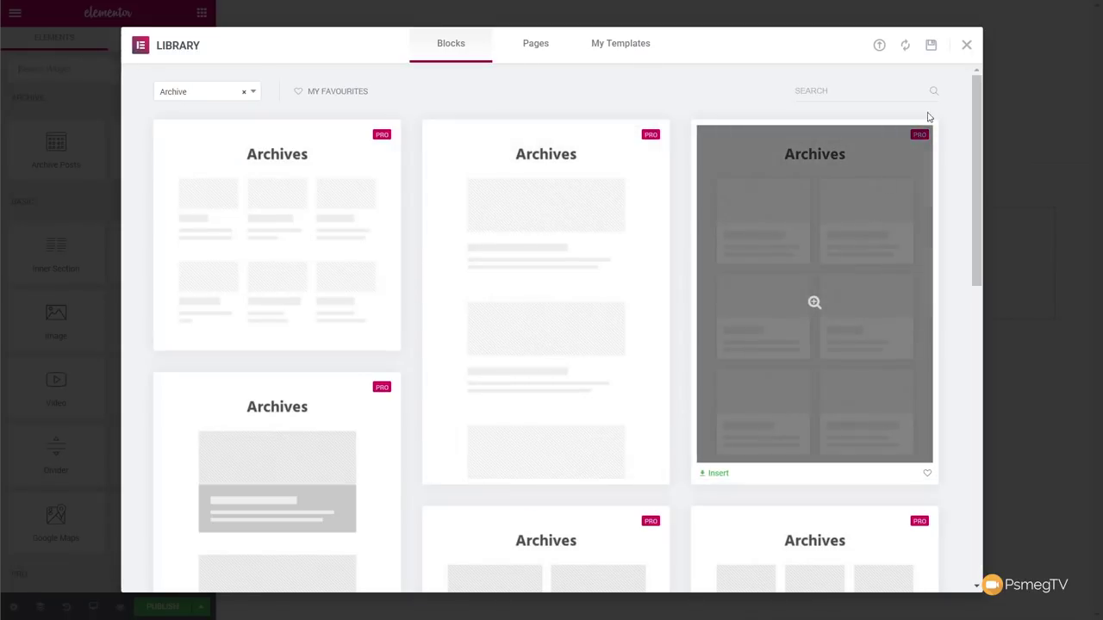
{"action": "left_click", "coordinate": [966, 45]}
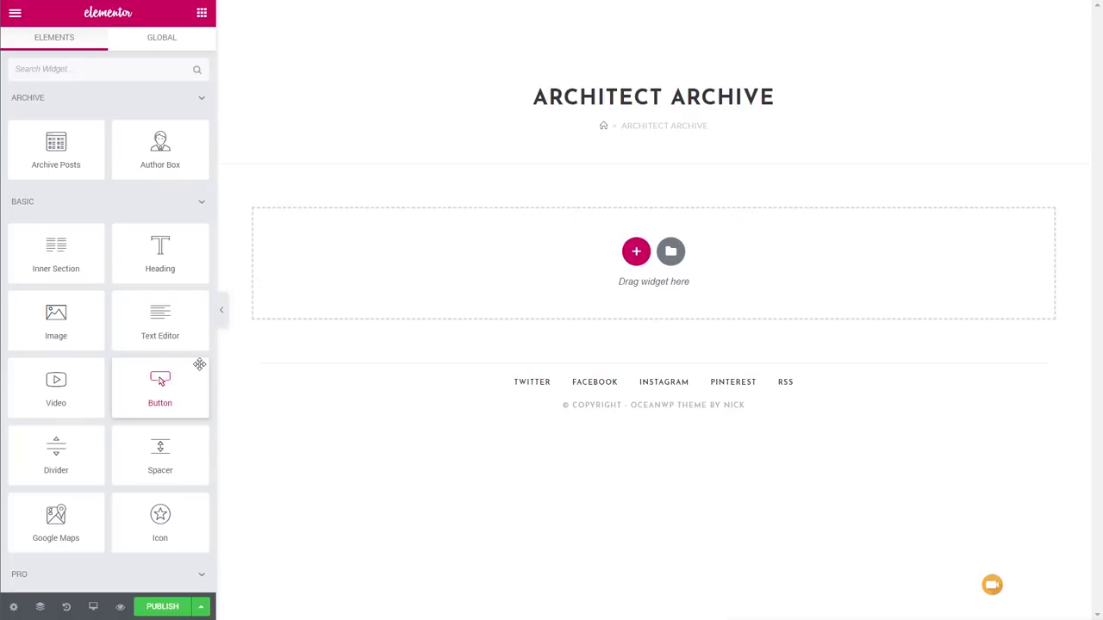
Add a Listing Grid widget to the empty archive template and set its listing to Architect Listing
{"action": "scroll", "coordinate": [199, 365], "scroll_direction": "down", "scroll_amount": 15}
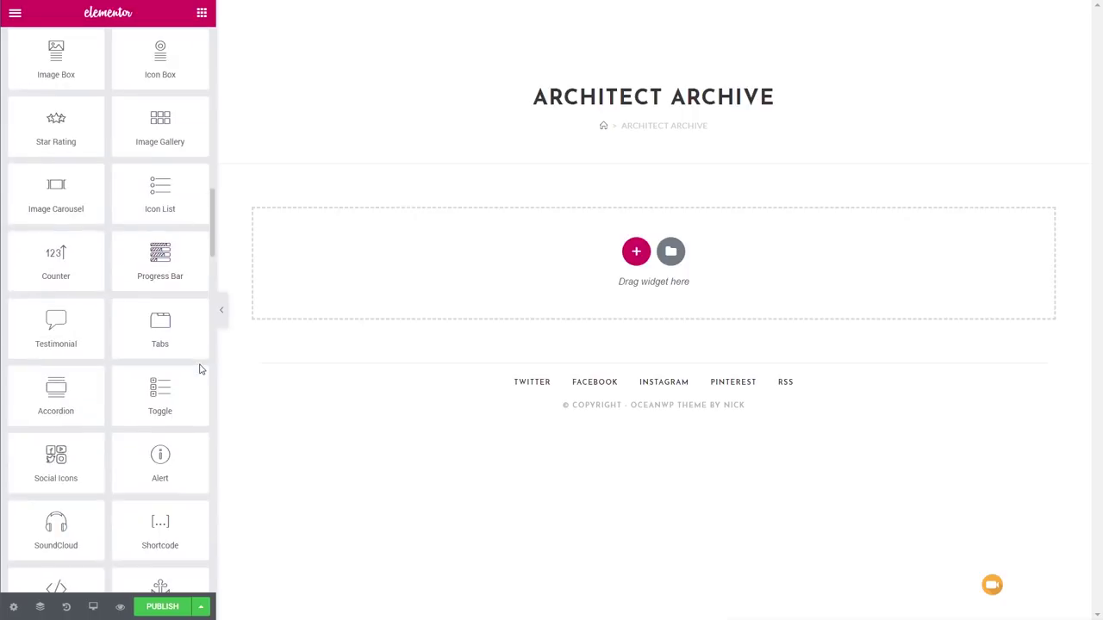
{"action": "scroll", "coordinate": [195, 370], "scroll_direction": "down", "scroll_amount": 15}
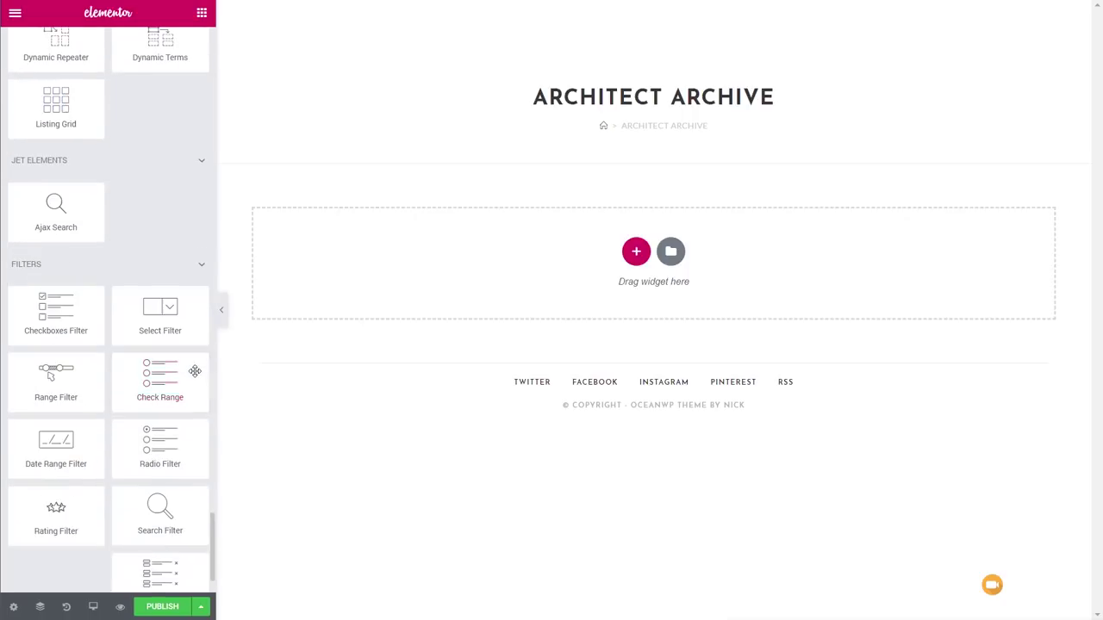
{"action": "scroll", "coordinate": [172, 362], "scroll_direction": "up", "scroll_amount": 3}
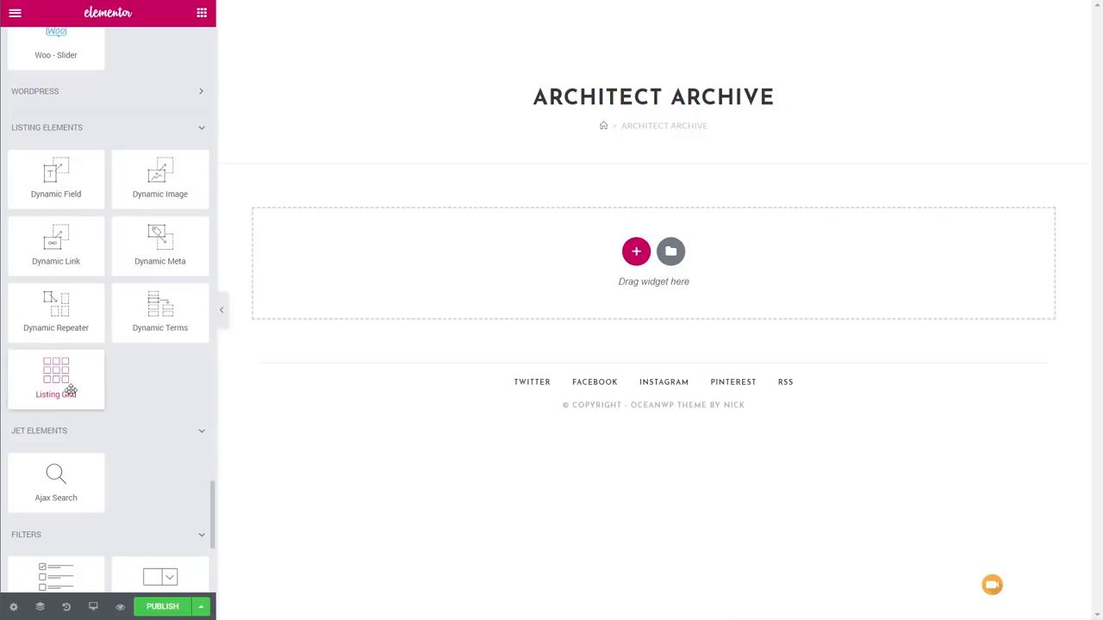
{"action": "left_click_drag", "start_coordinate": [66, 389], "coordinate": [389, 288]}
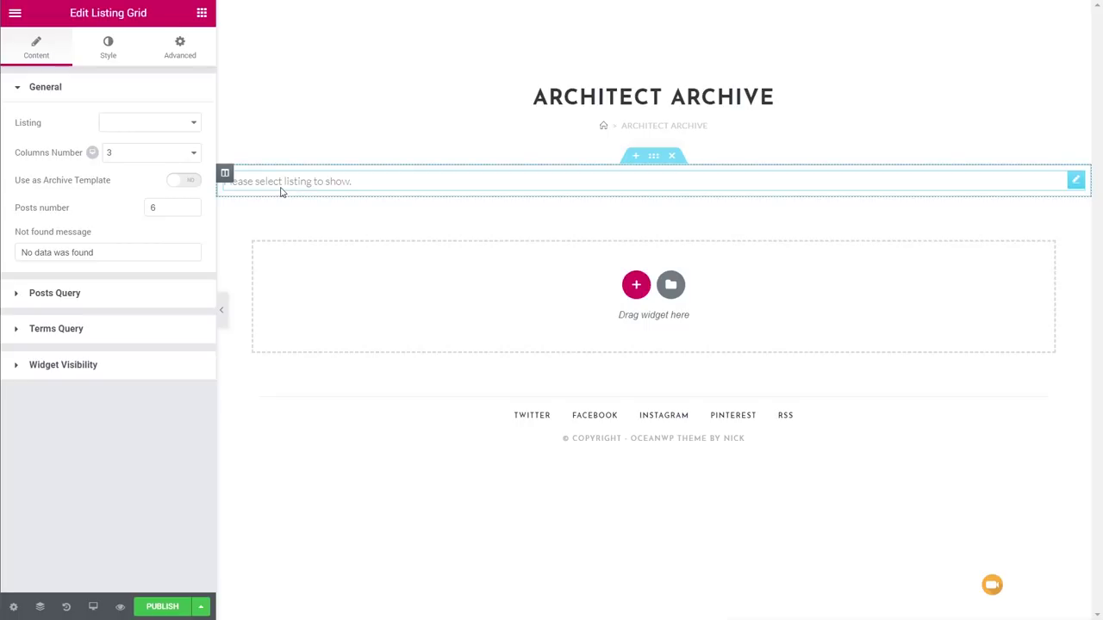
{"action": "left_click", "coordinate": [156, 133]}
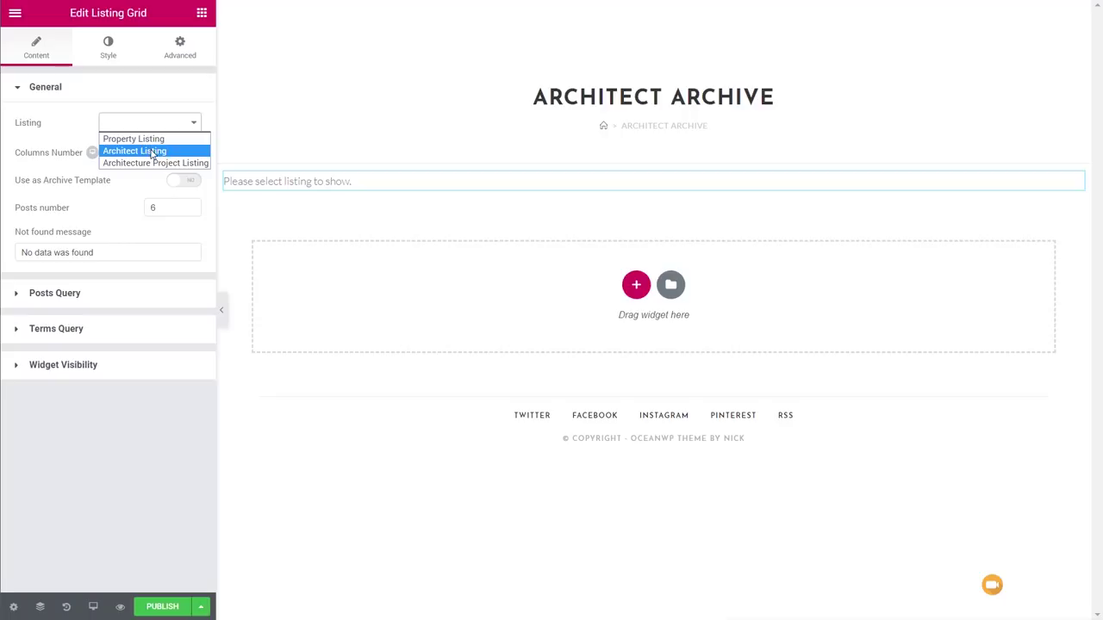
{"action": "left_click", "coordinate": [152, 151]}
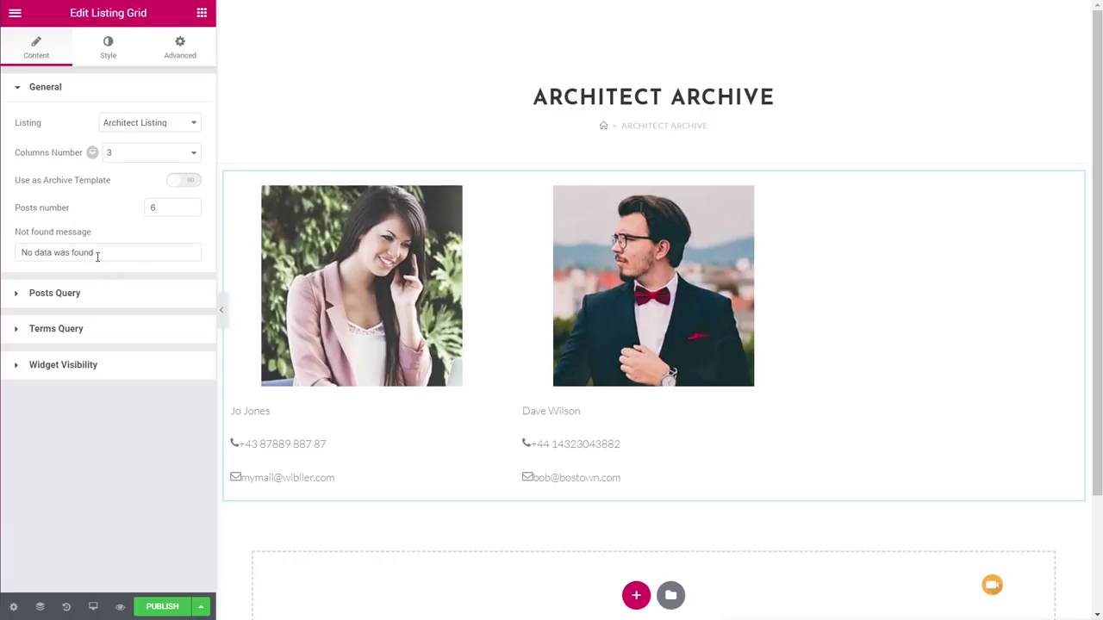
Publish the template with an include condition for Architect Archive, and exit to the WordPress dashboard
{"action": "left_click", "coordinate": [156, 605]}
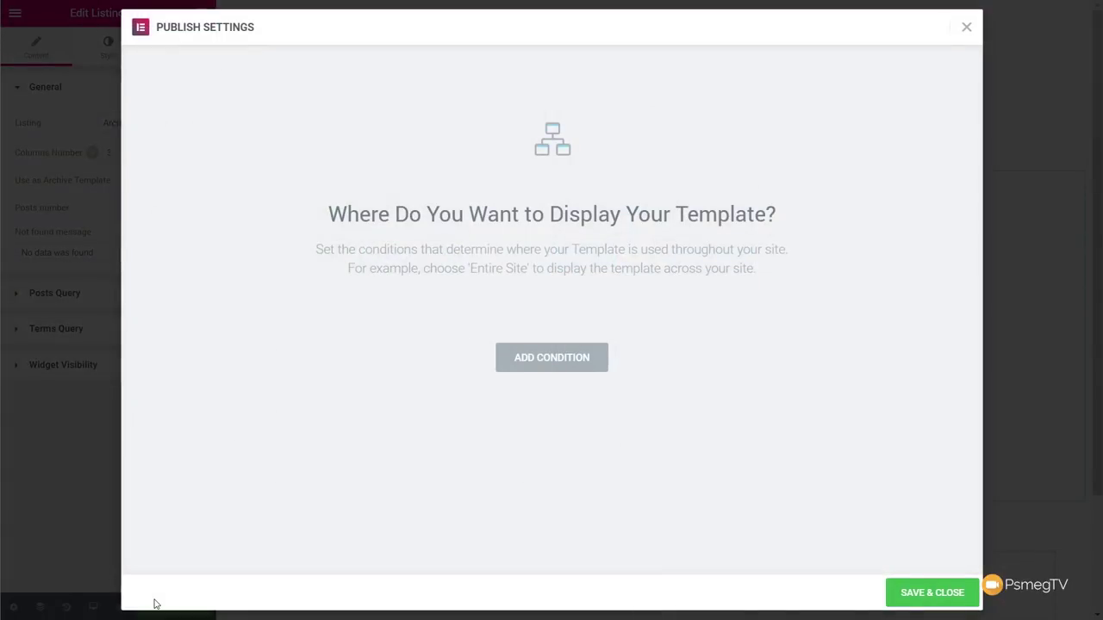
{"action": "left_click", "coordinate": [553, 371]}
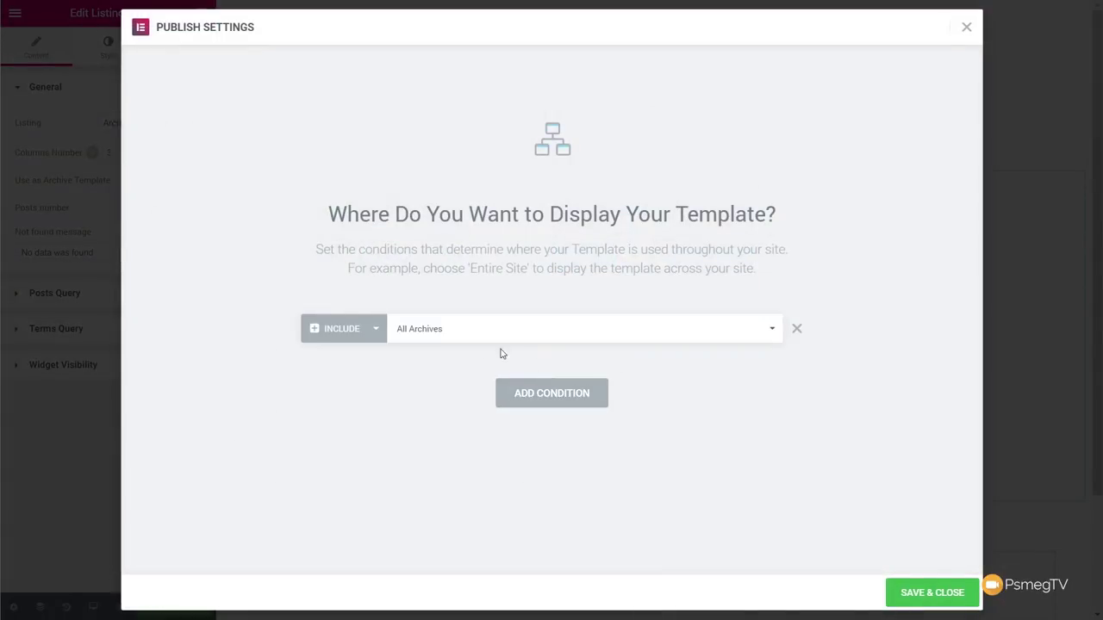
{"action": "left_click", "coordinate": [448, 337]}
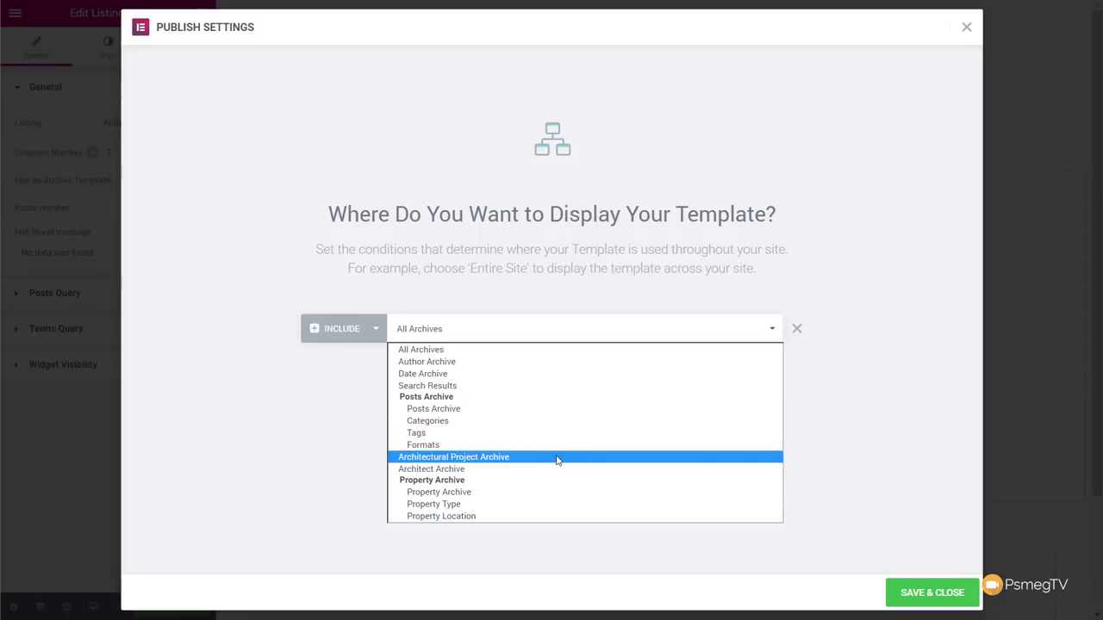
{"action": "left_click", "coordinate": [431, 472]}
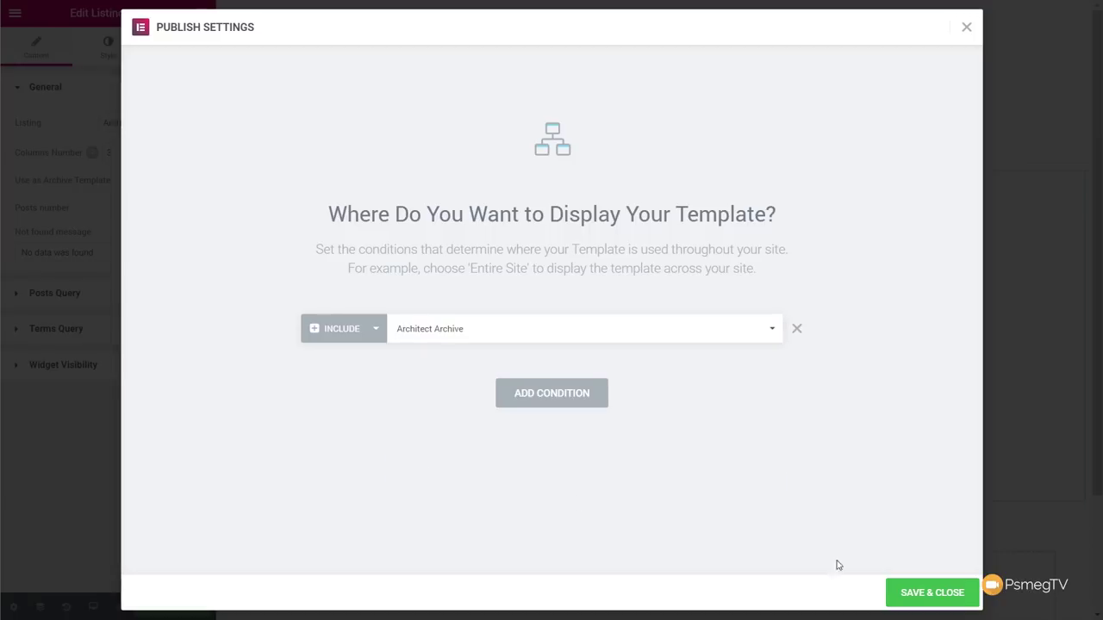
{"action": "left_click", "coordinate": [930, 594]}
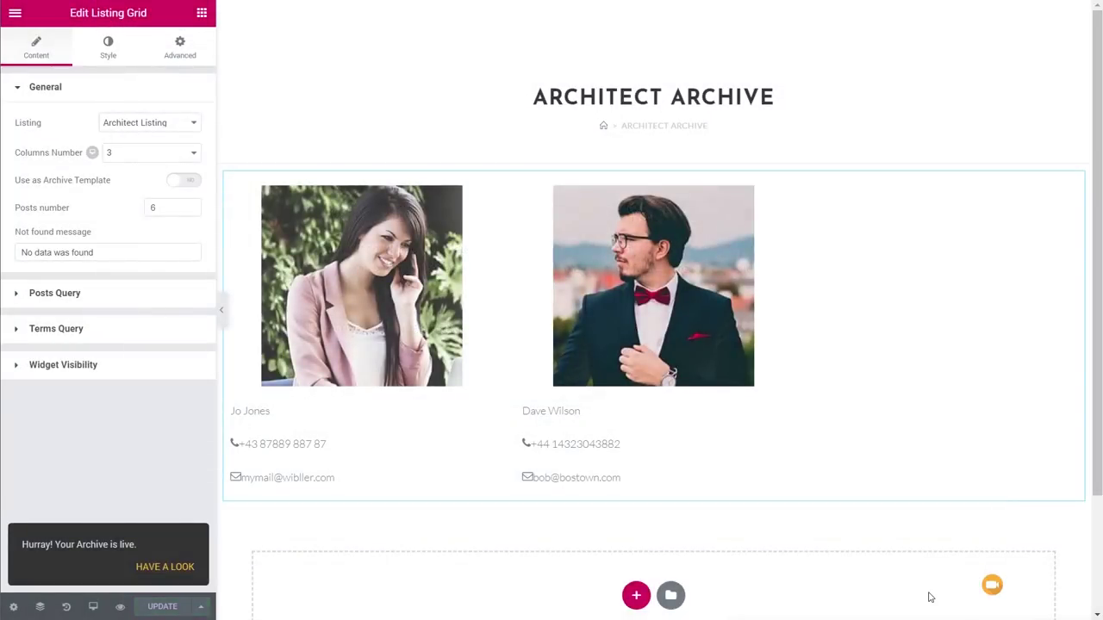
{"action": "left_click", "coordinate": [15, 14]}
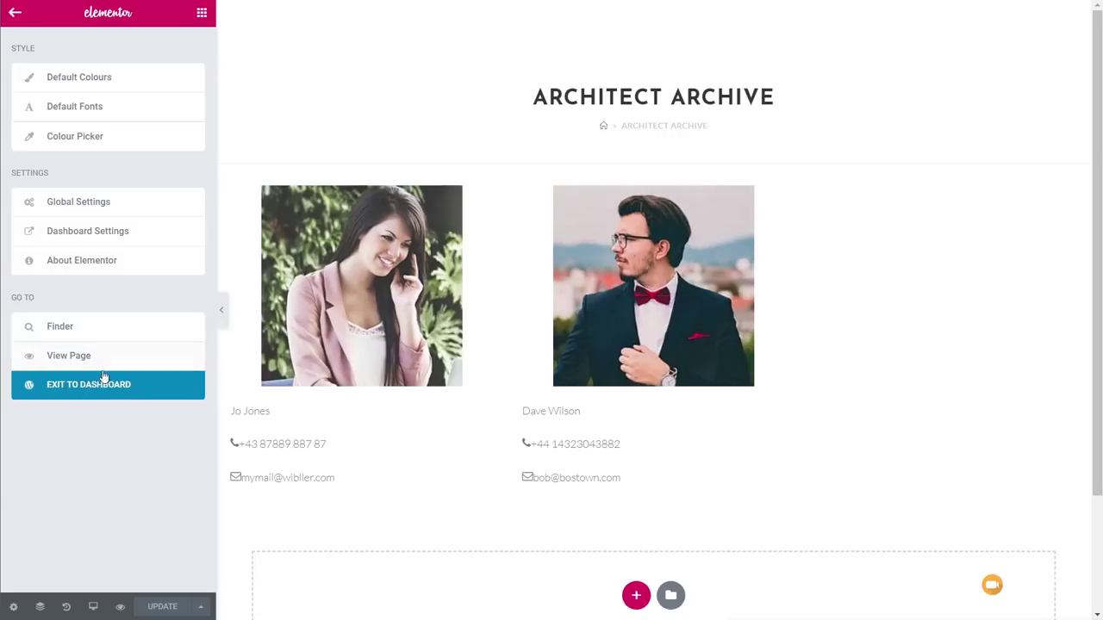
{"action": "left_click", "coordinate": [107, 389]}
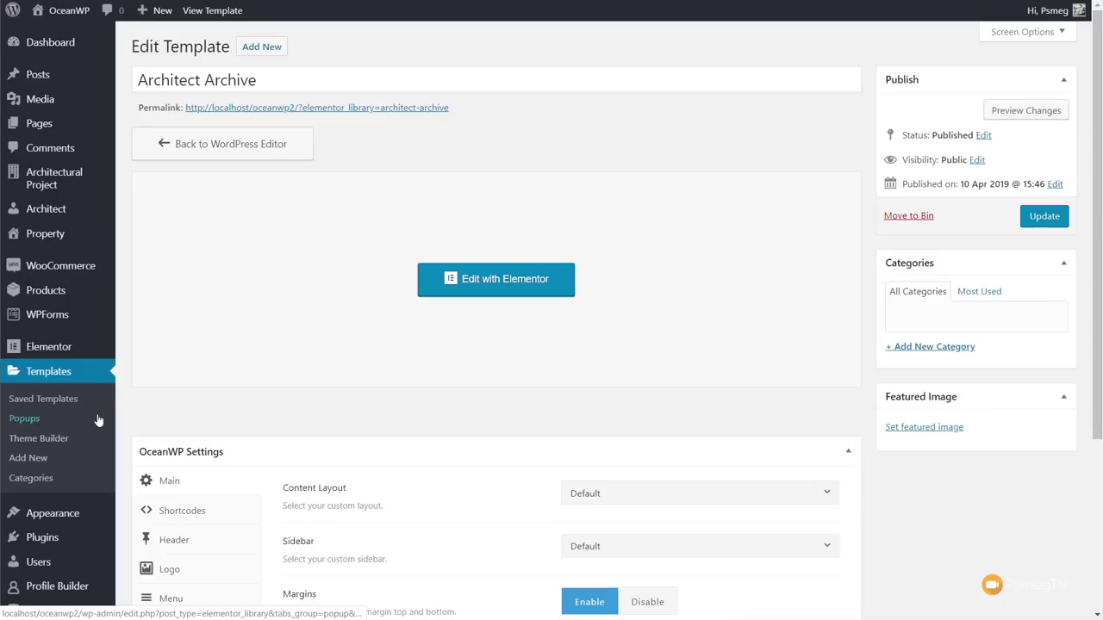
Create another blank Archive template named Project Archive in the Theme Builder, dismissing the block library
{"action": "left_click", "coordinate": [38, 439]}
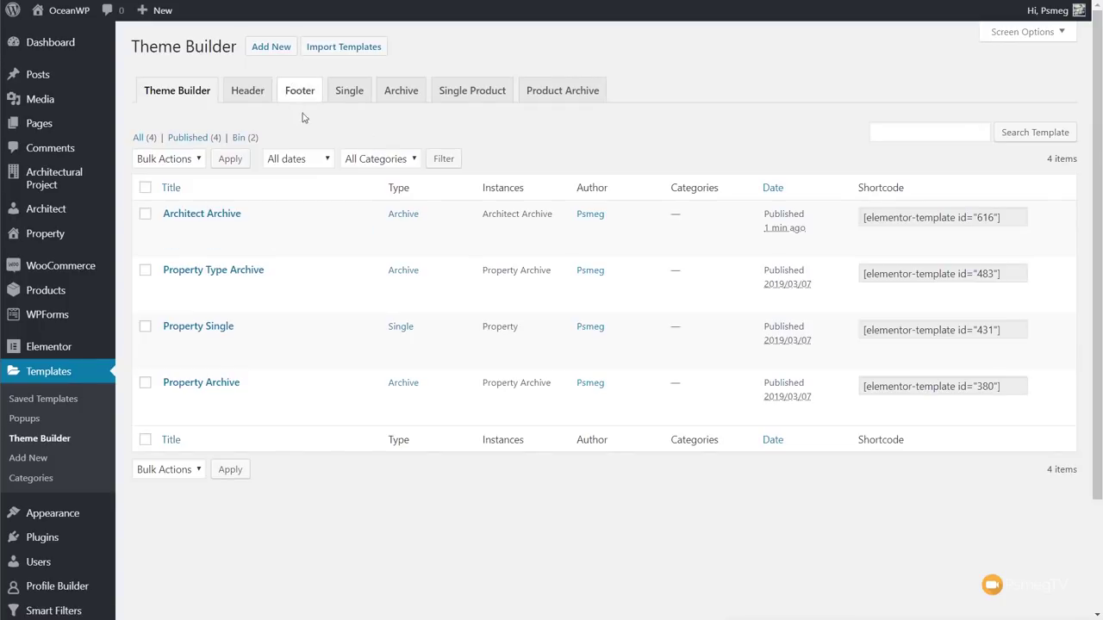
{"action": "left_click", "coordinate": [394, 97]}
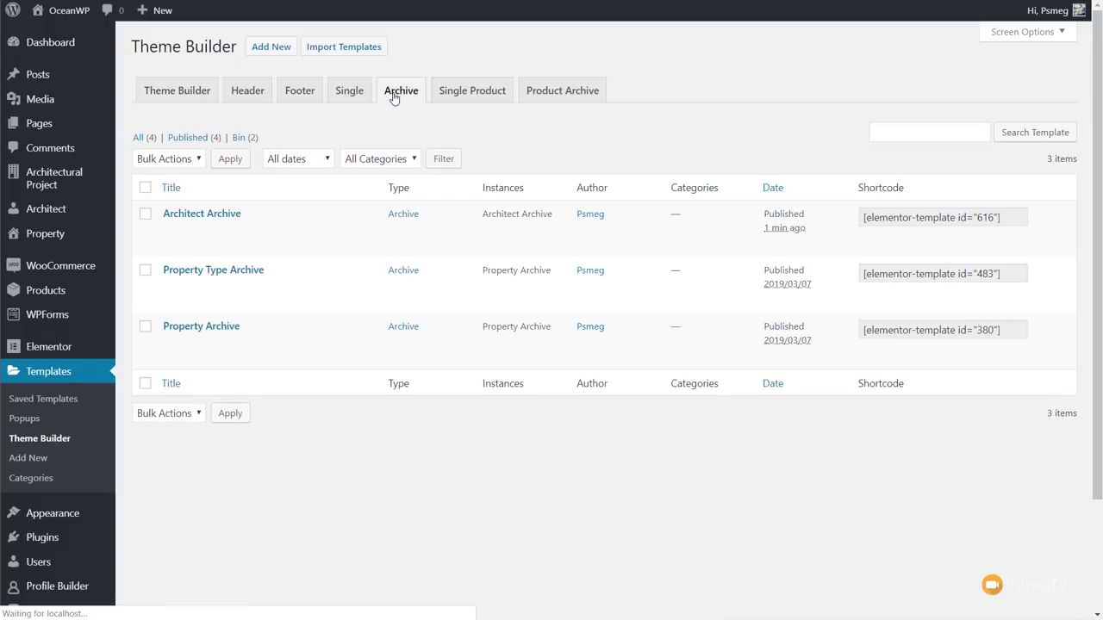
{"action": "left_click", "coordinate": [270, 46]}
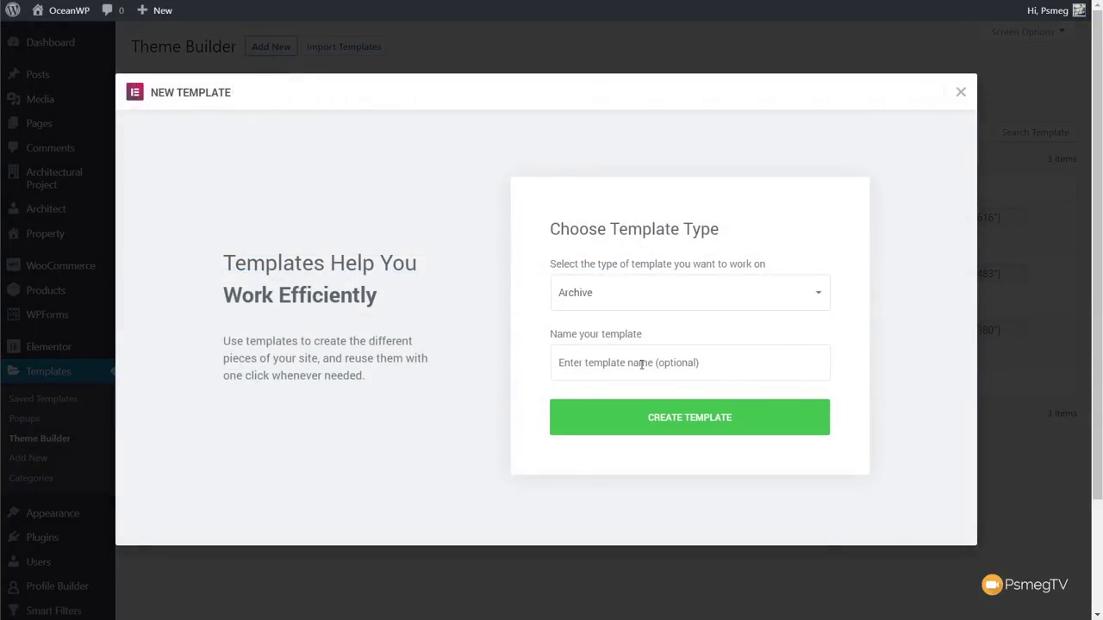
{"action": "left_click", "coordinate": [642, 364]}
{"action": "type", "text": "Pro"}
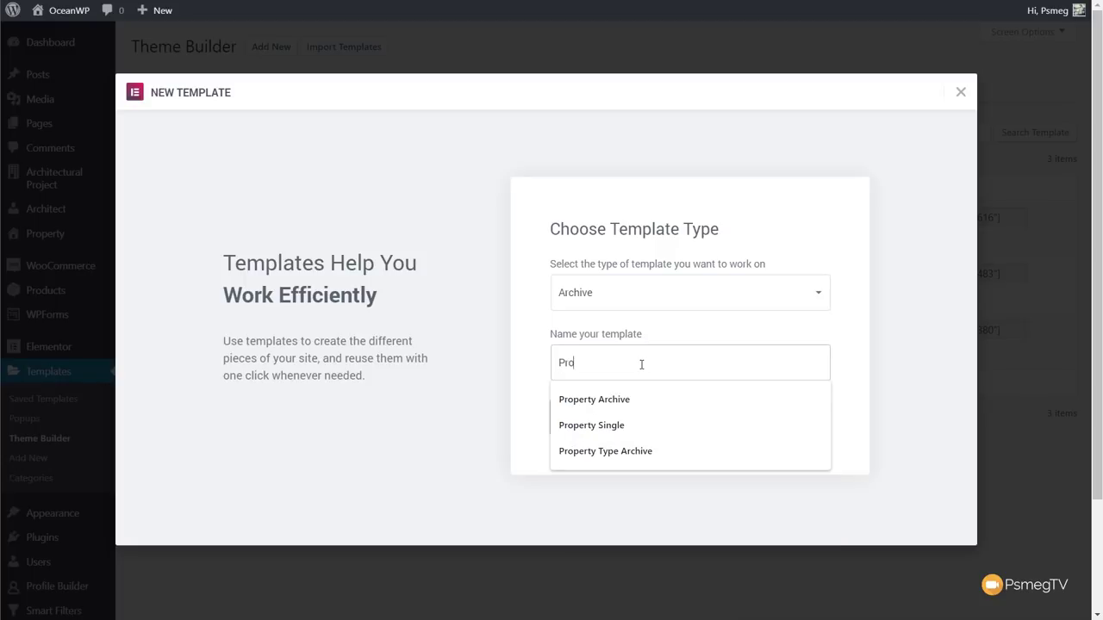
{"action": "type", "text": "ject Archive"}
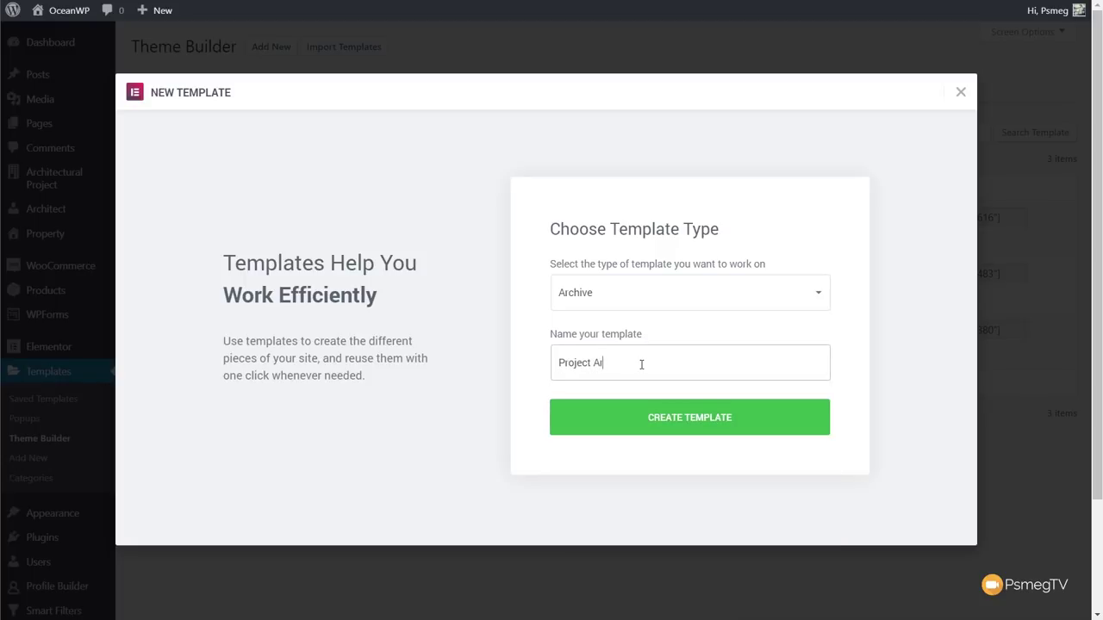
{"action": "left_click", "coordinate": [670, 423]}
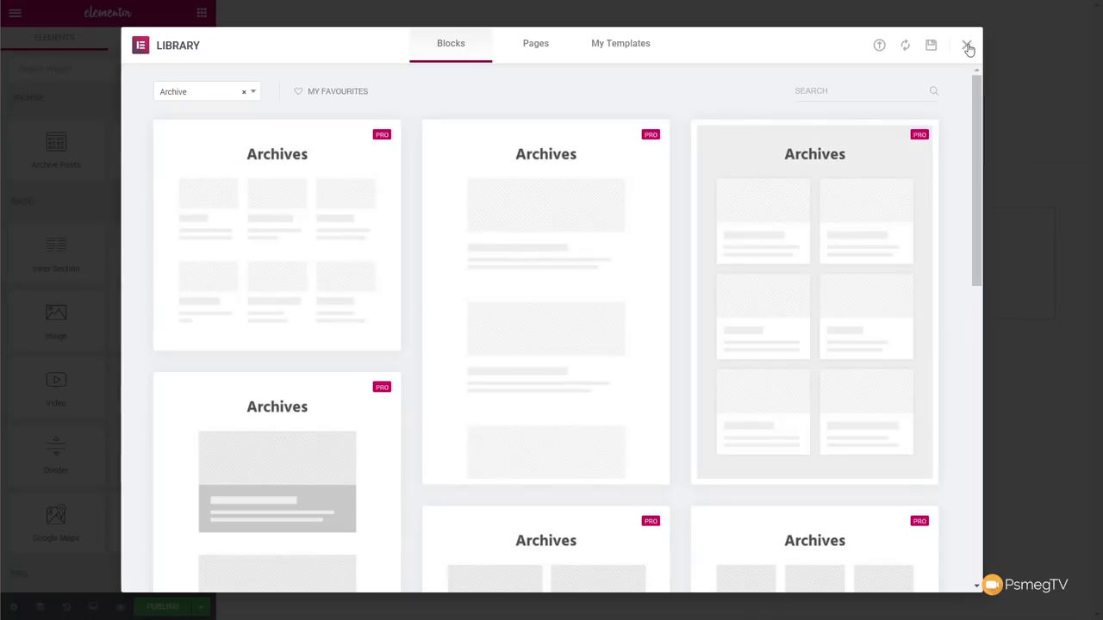
{"action": "left_click", "coordinate": [968, 46]}
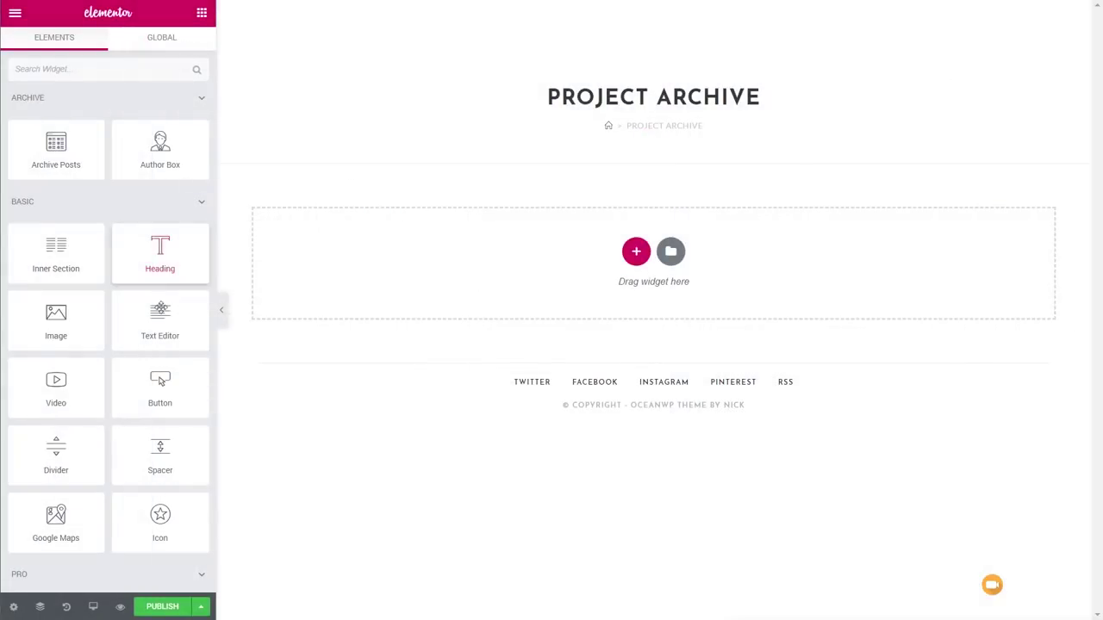
Add a Listing Grid widget to the Project Archive template and set its listing to Architecture Project Listing
{"action": "scroll", "coordinate": [162, 285], "scroll_direction": "down", "scroll_amount": 20}
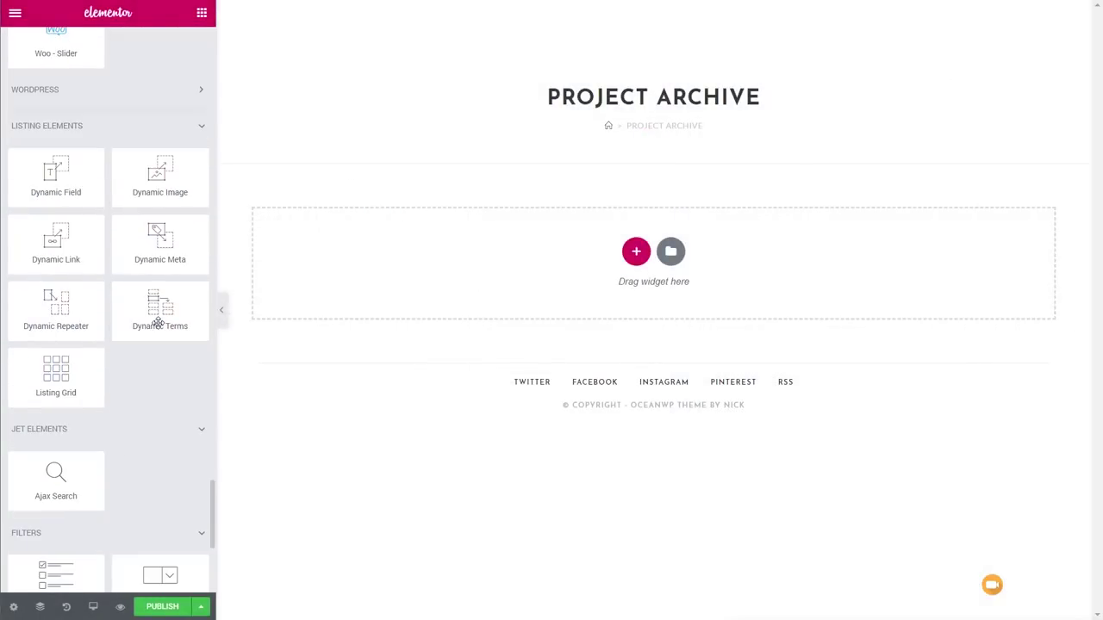
{"action": "left_click_drag", "start_coordinate": [54, 376], "coordinate": [584, 271]}
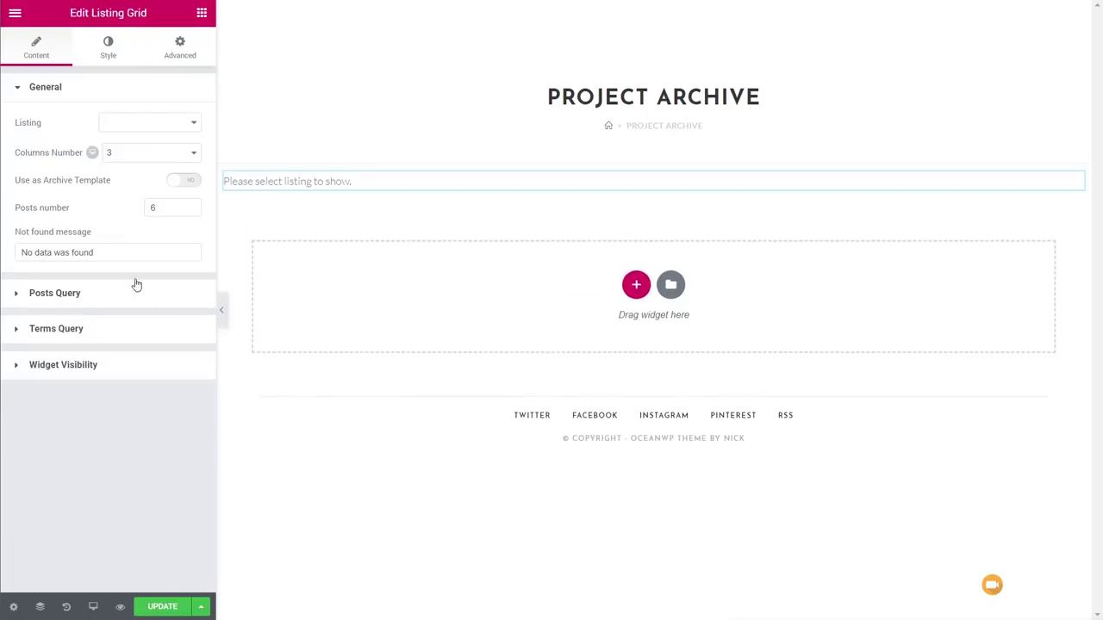
{"action": "left_click", "coordinate": [166, 131]}
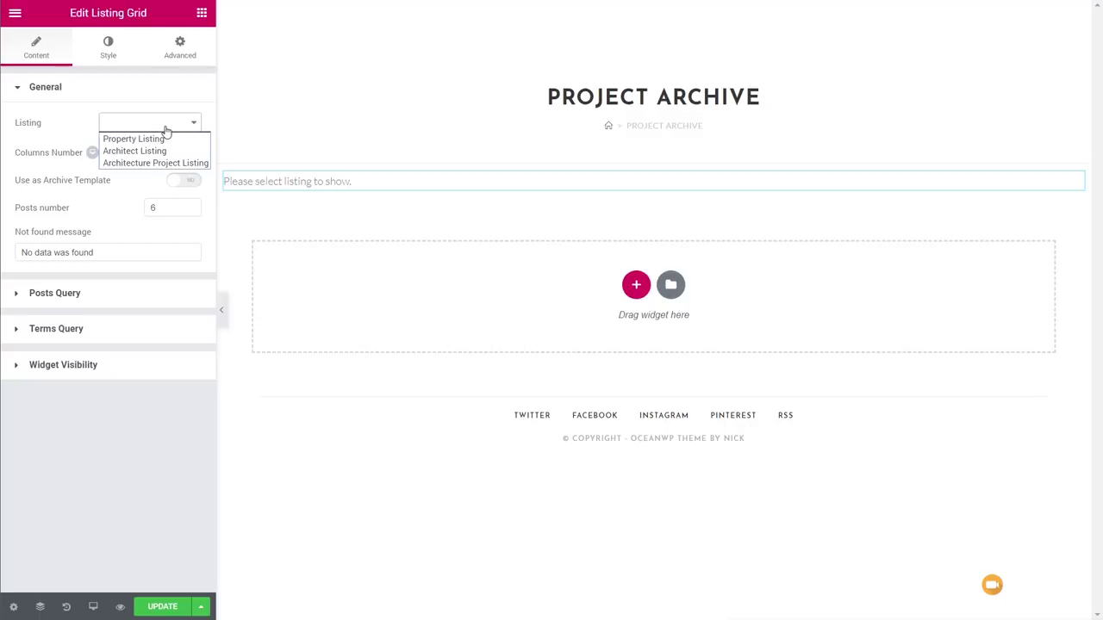
{"action": "left_click", "coordinate": [148, 164]}
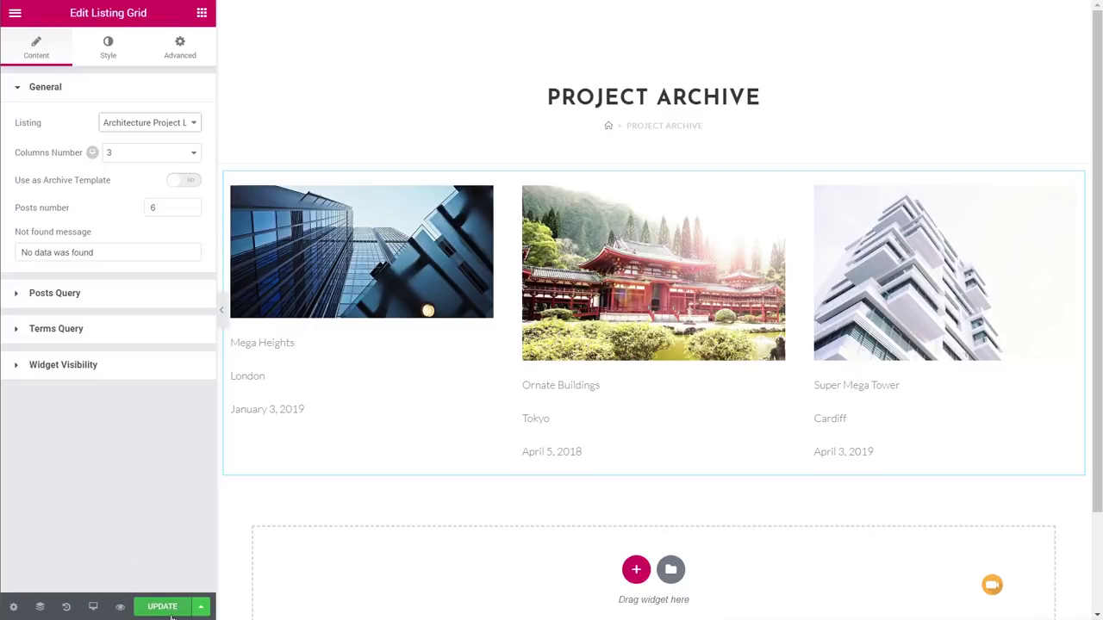
Publish the Project Archive template with an include condition for Architectural Project Archive, and exit to the WordPress dashboard
{"action": "left_click", "coordinate": [170, 612]}
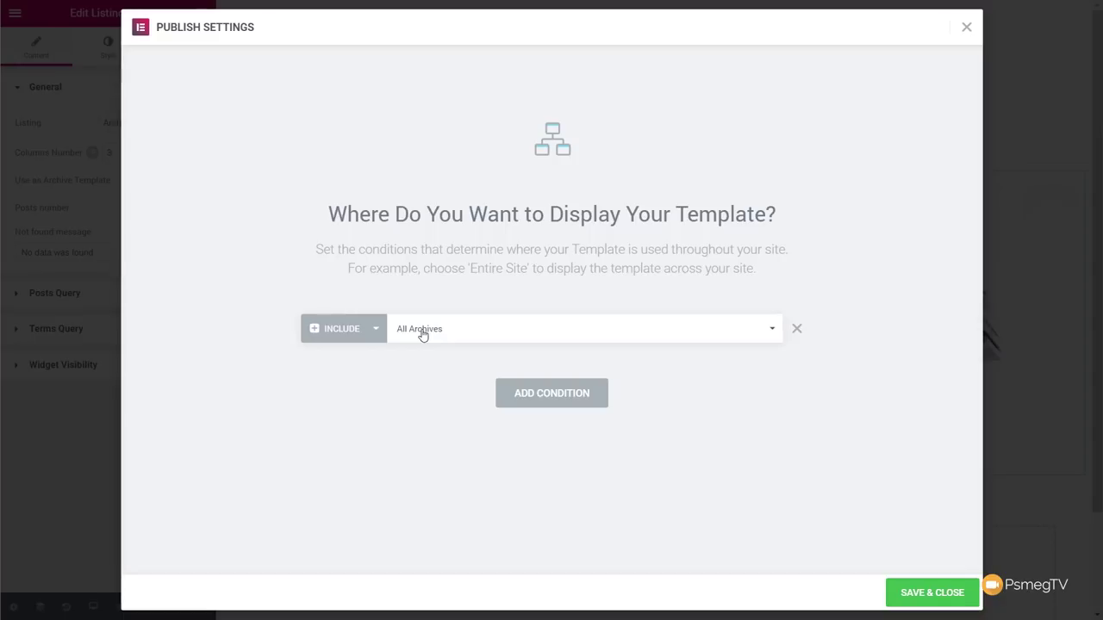
{"action": "left_click", "coordinate": [423, 336]}
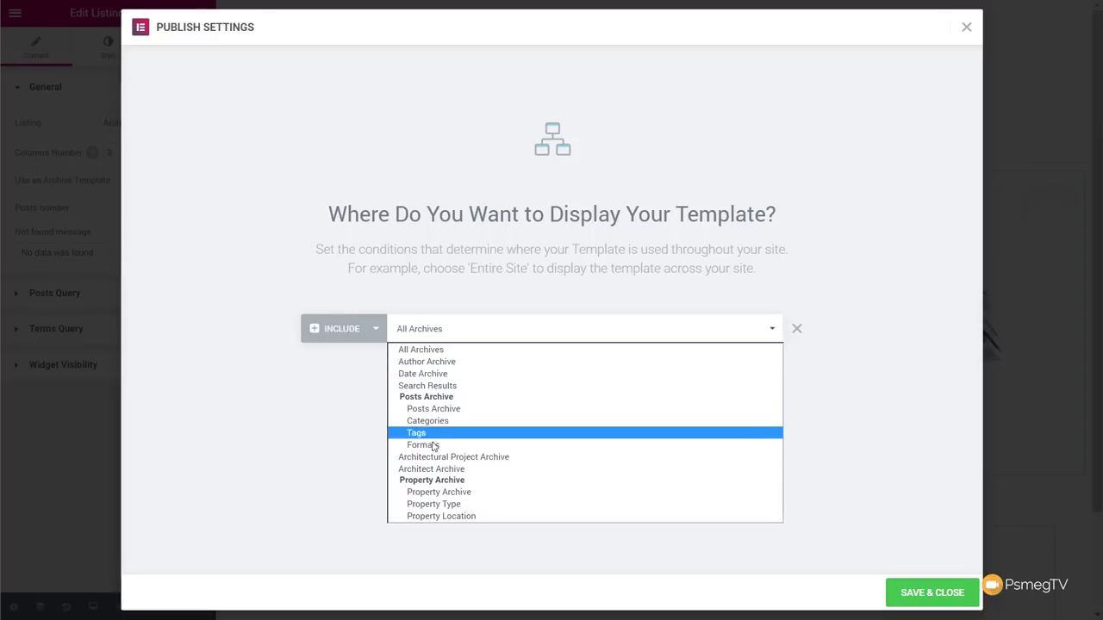
{"action": "left_click", "coordinate": [472, 459]}
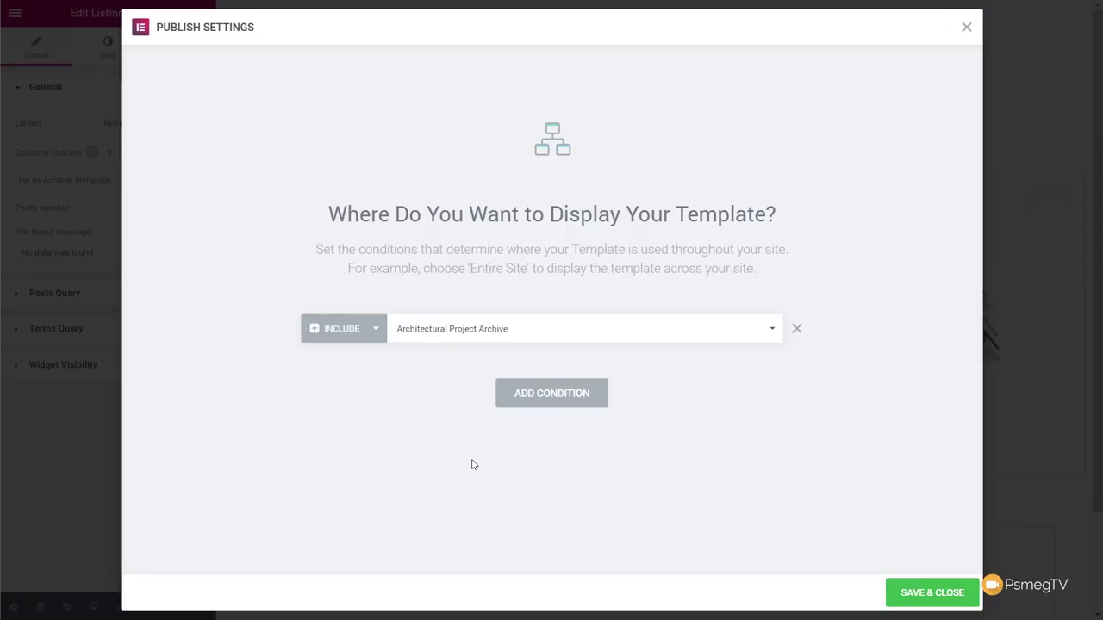
{"action": "left_click", "coordinate": [931, 594]}
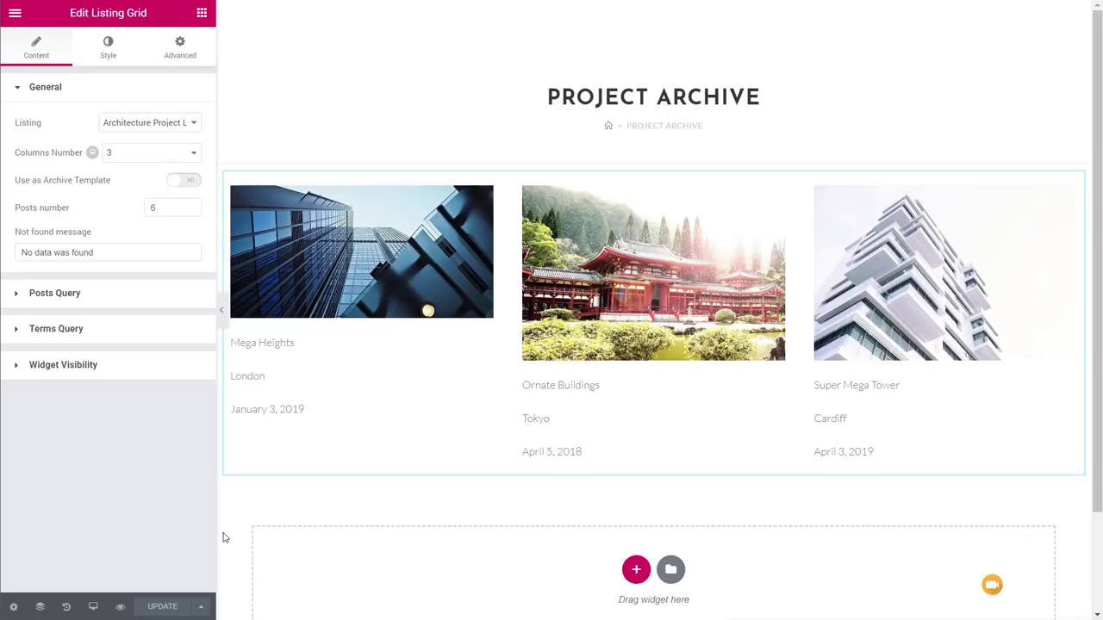
{"action": "left_click", "coordinate": [14, 13]}
{"action": "left_click", "coordinate": [88, 393]}
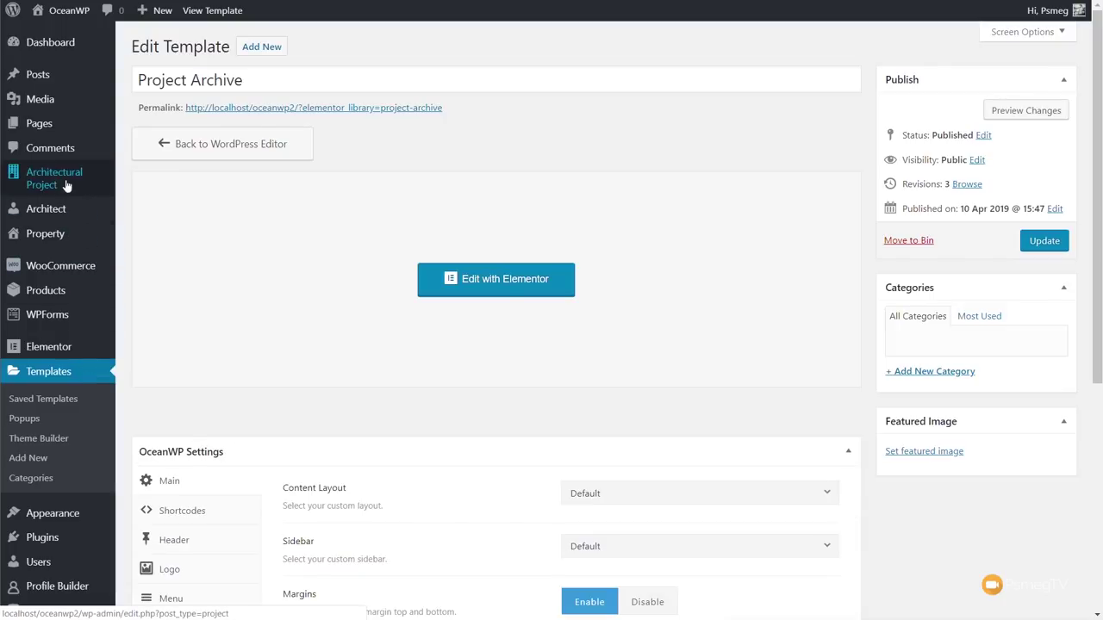
Relate the first listed architect to the projects Mega Heights and Super Mega Tower, and update the post
{"action": "mouse_move", "coordinate": [65, 175]}
{"action": "mouse_move", "coordinate": [45, 218]}
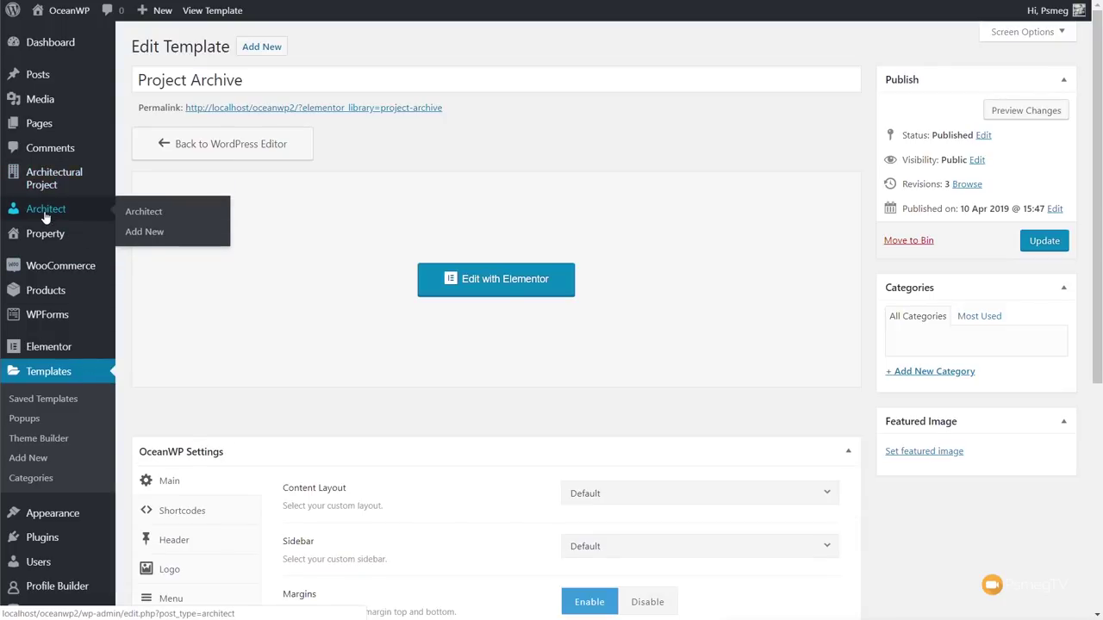
{"action": "left_click", "coordinate": [46, 217]}
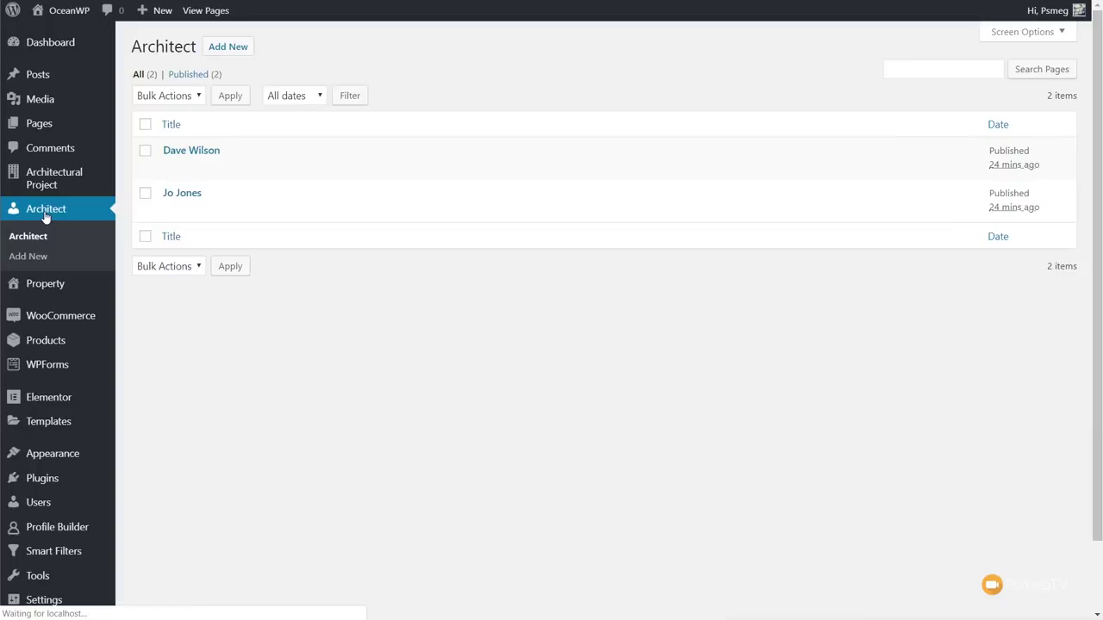
{"action": "left_click", "coordinate": [182, 155]}
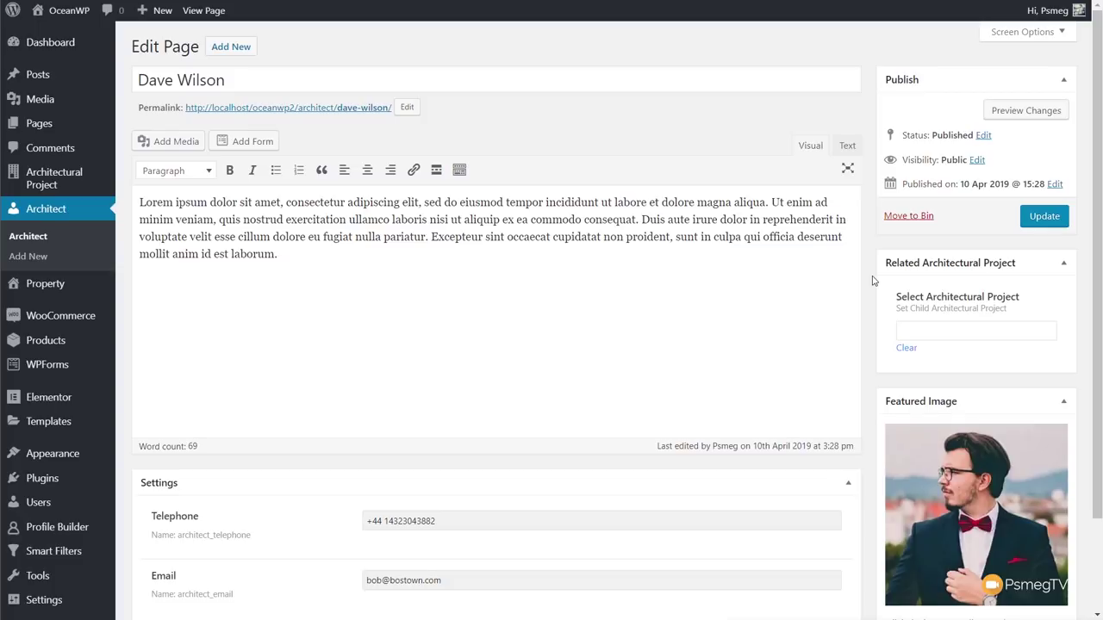
{"action": "left_click", "coordinate": [937, 330]}
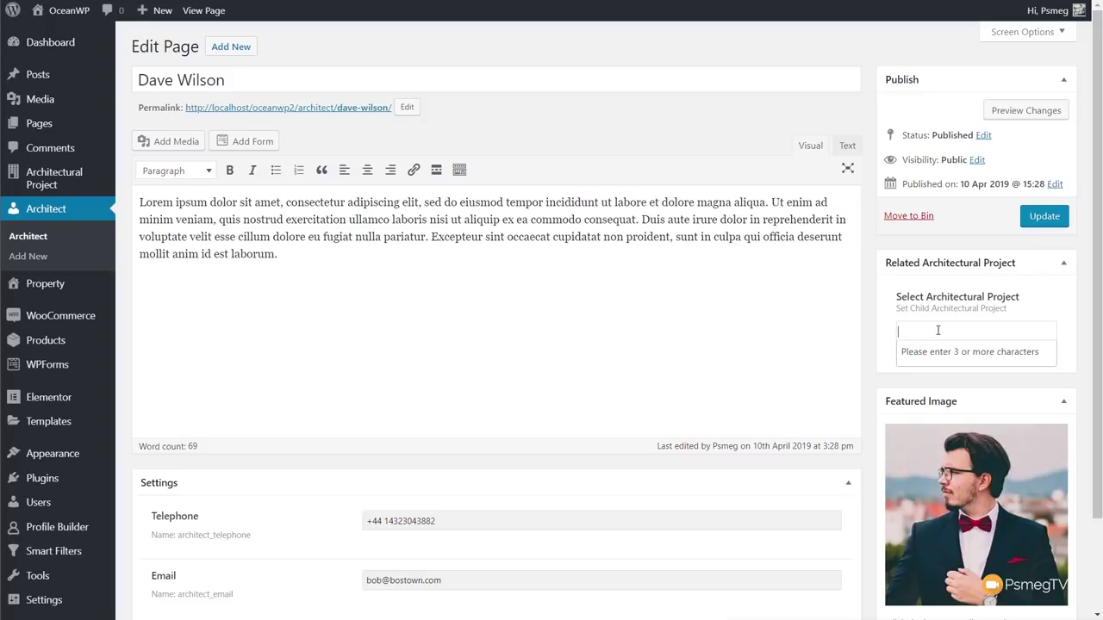
{"action": "type", "text": "mega"}
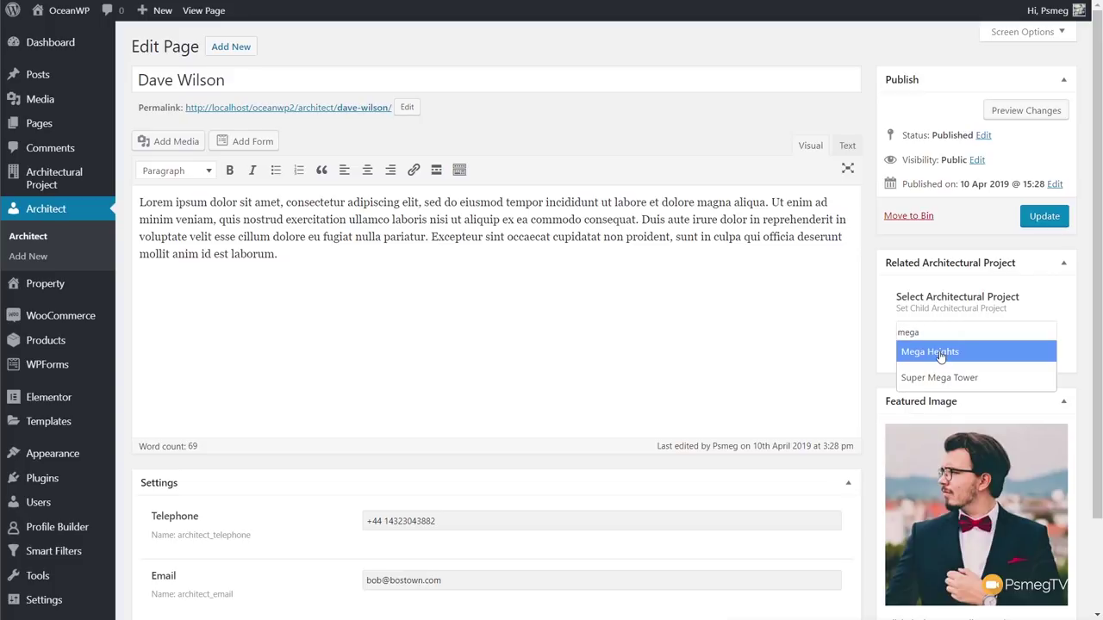
{"action": "left_click", "coordinate": [940, 357]}
{"action": "type", "text": "mega"}
{"action": "left_click", "coordinate": [965, 377]}
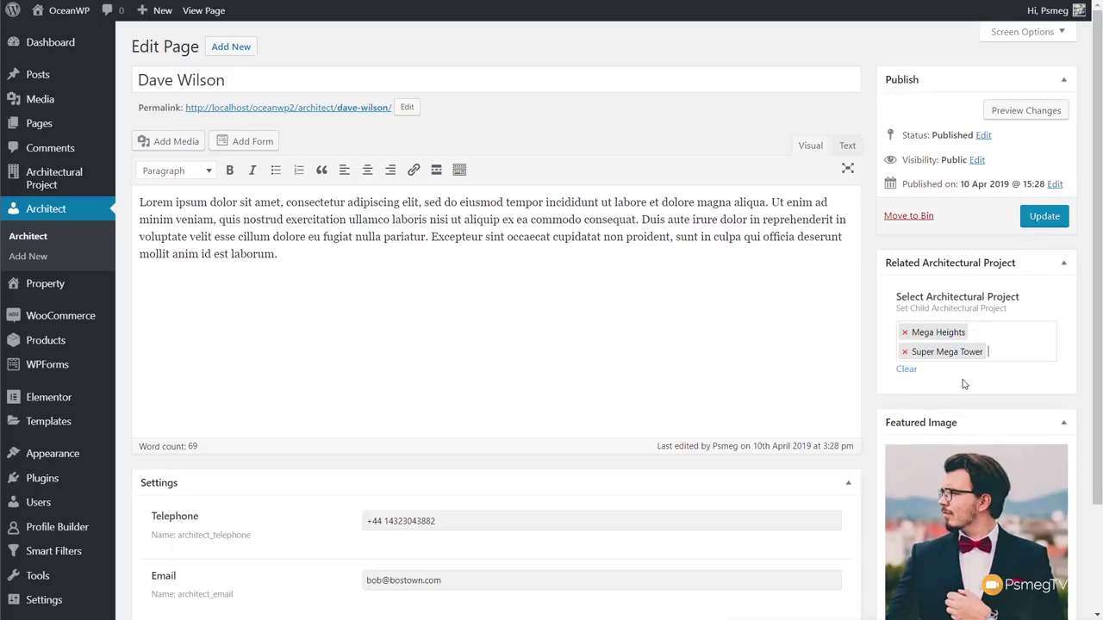
{"action": "left_click", "coordinate": [1045, 220]}
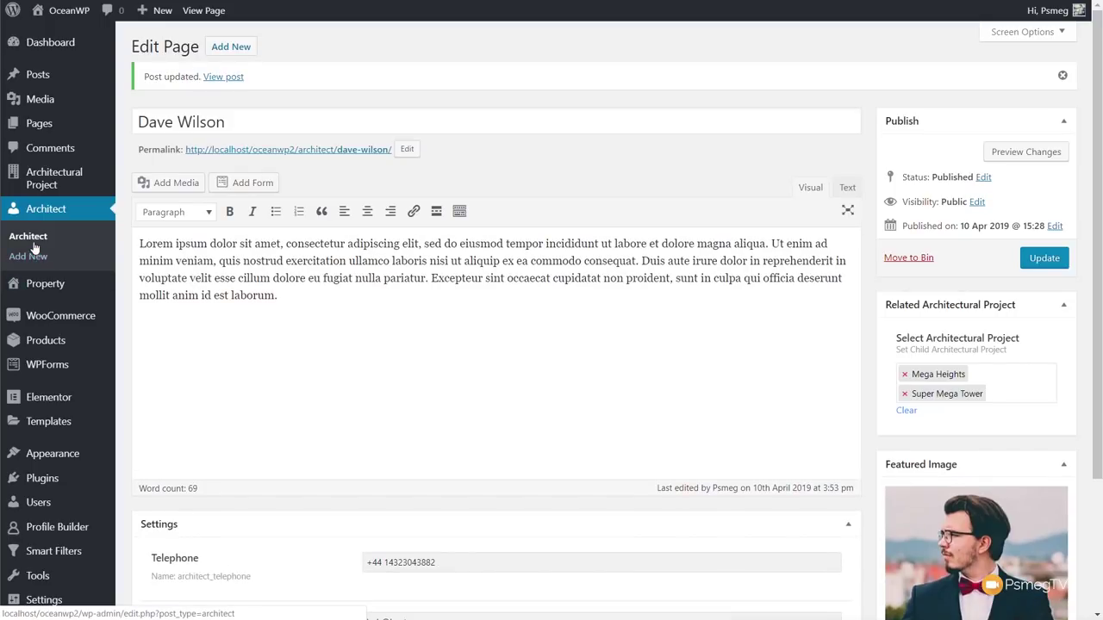
Relate the second listed architect to the Ornate Buildings project and update the post
{"action": "left_click", "coordinate": [35, 244]}
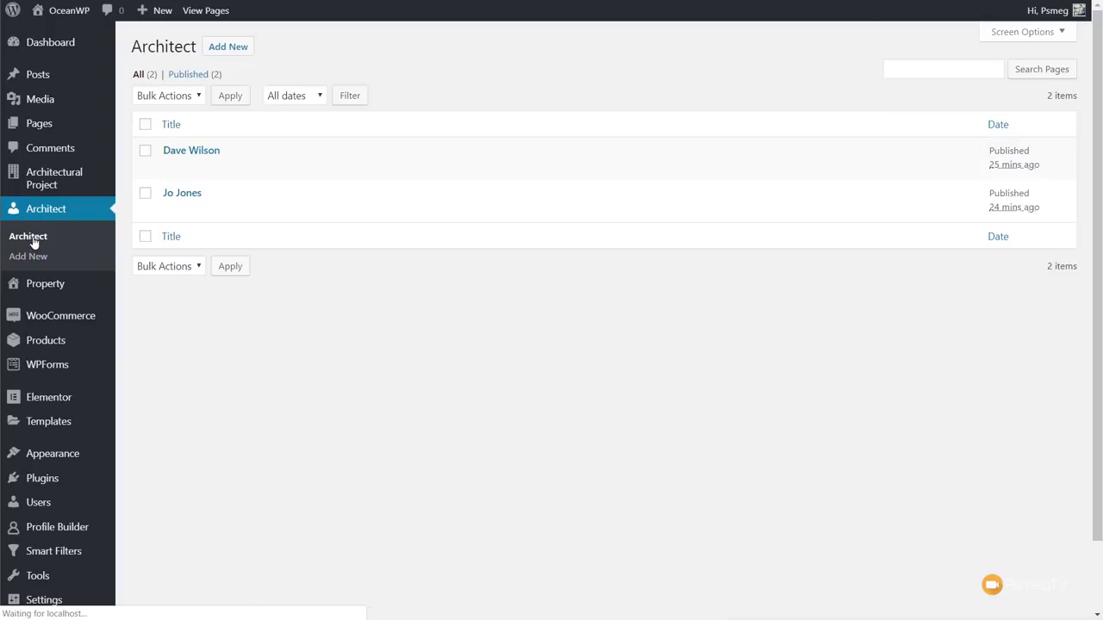
{"action": "left_click", "coordinate": [177, 195]}
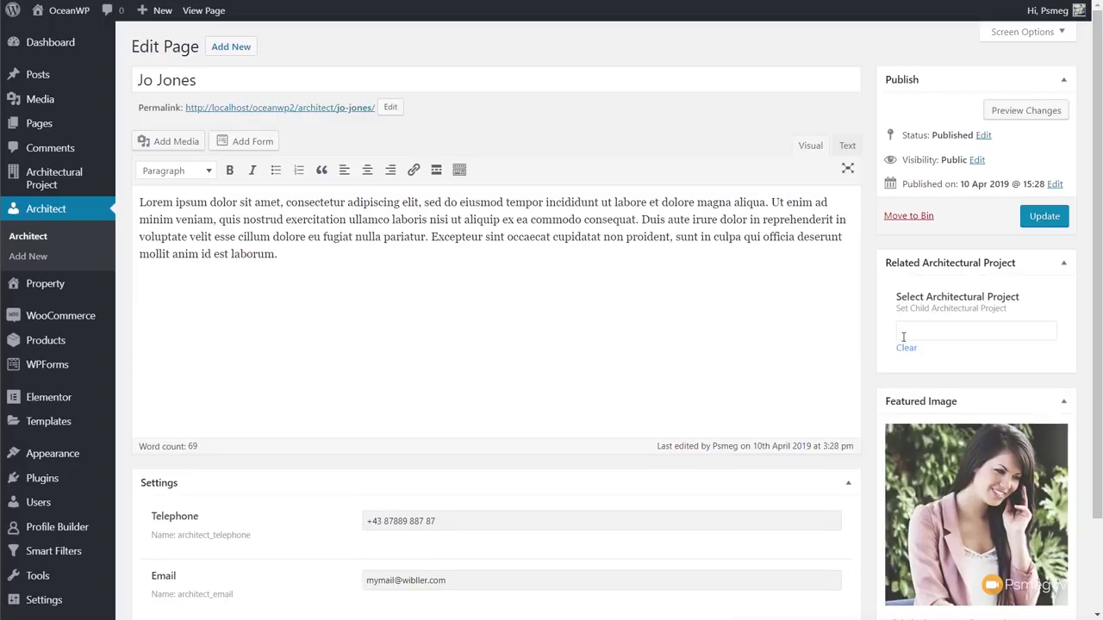
{"action": "left_click", "coordinate": [911, 332]}
{"action": "type", "text": "ornat"}
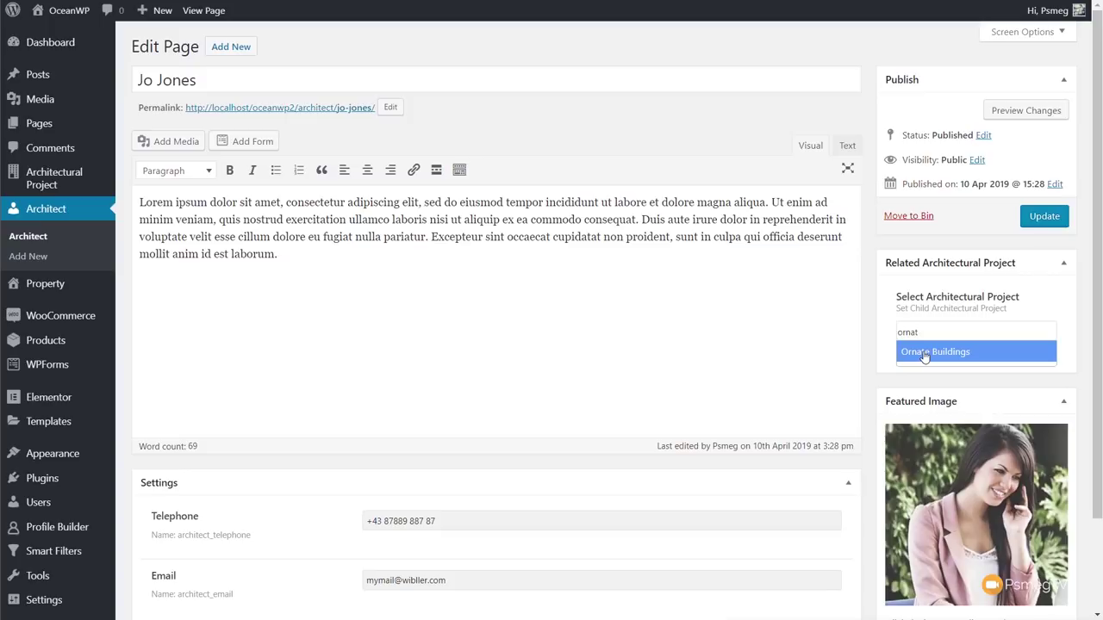
{"action": "left_click", "coordinate": [925, 354]}
{"action": "left_click", "coordinate": [1047, 217]}
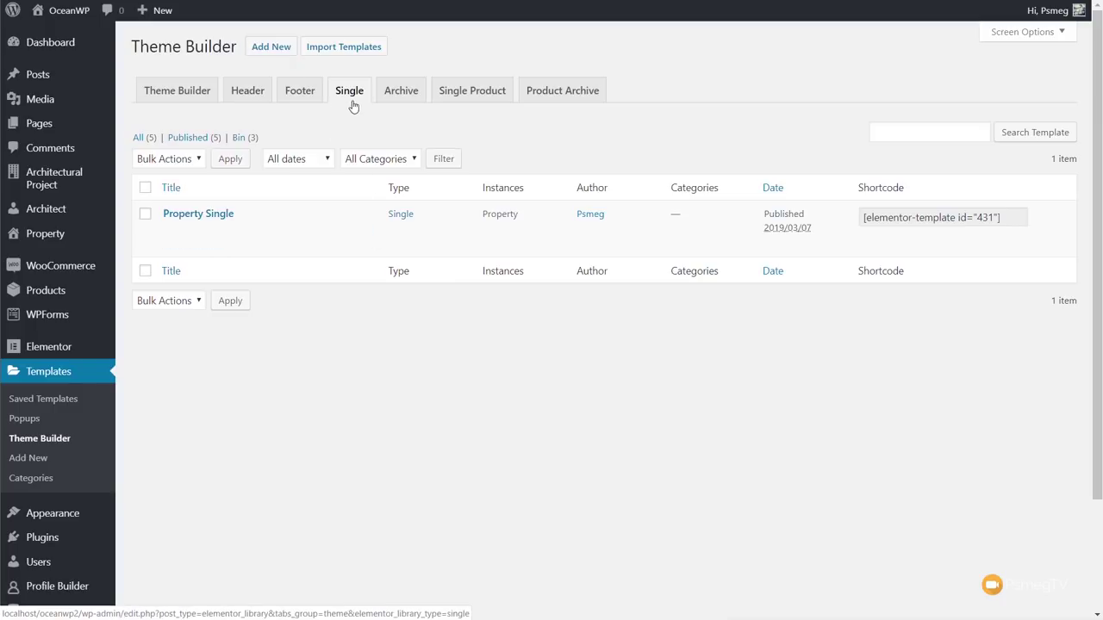
Create a blank Single template for the Architect post type named Architect Single, dismissing the block library
{"action": "left_click", "coordinate": [266, 50]}
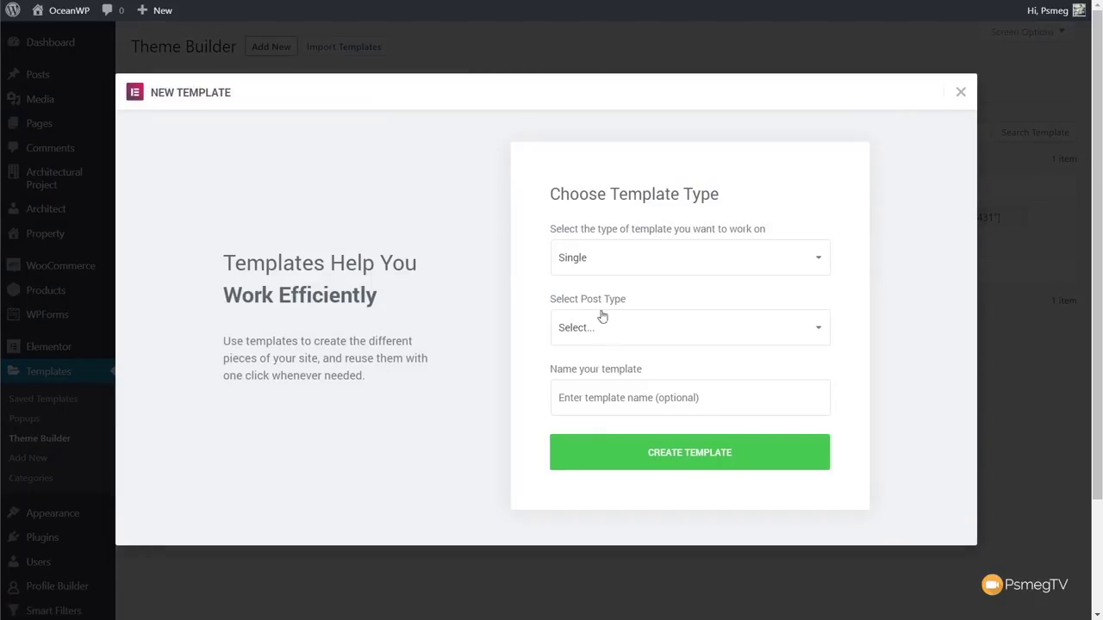
{"action": "left_click", "coordinate": [601, 331]}
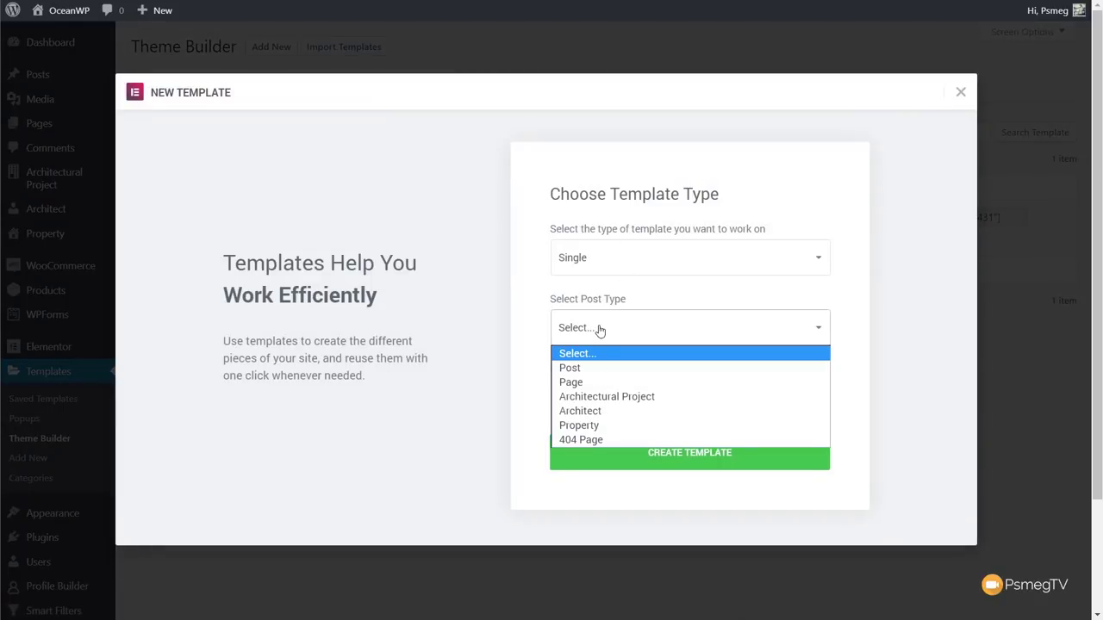
{"action": "left_click", "coordinate": [591, 412]}
{"action": "left_click", "coordinate": [637, 400]}
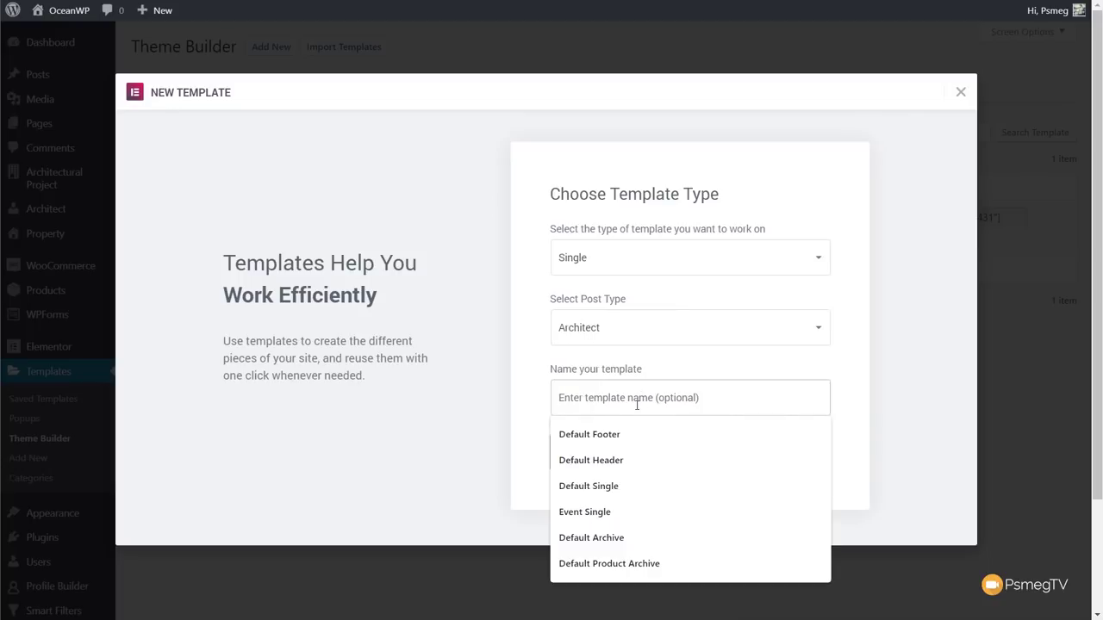
{"action": "type", "text": "Archite"}
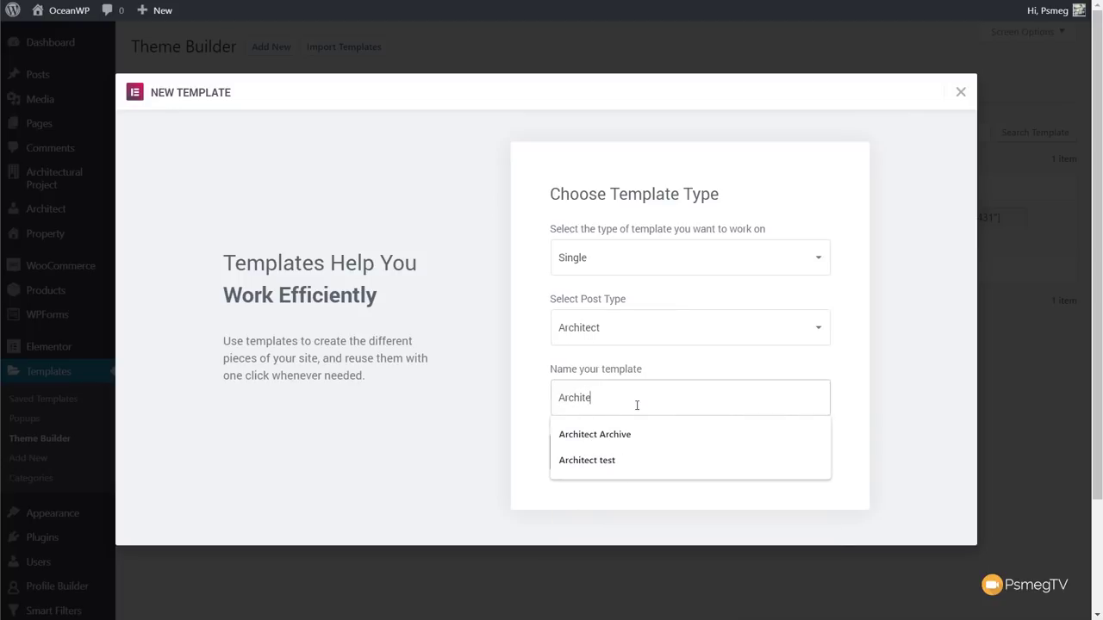
{"action": "type", "text": "ct A"}
{"action": "key", "text": "BackSpace"}
{"action": "key", "text": "BackSpace"}
{"action": "type", "text": "Single"}
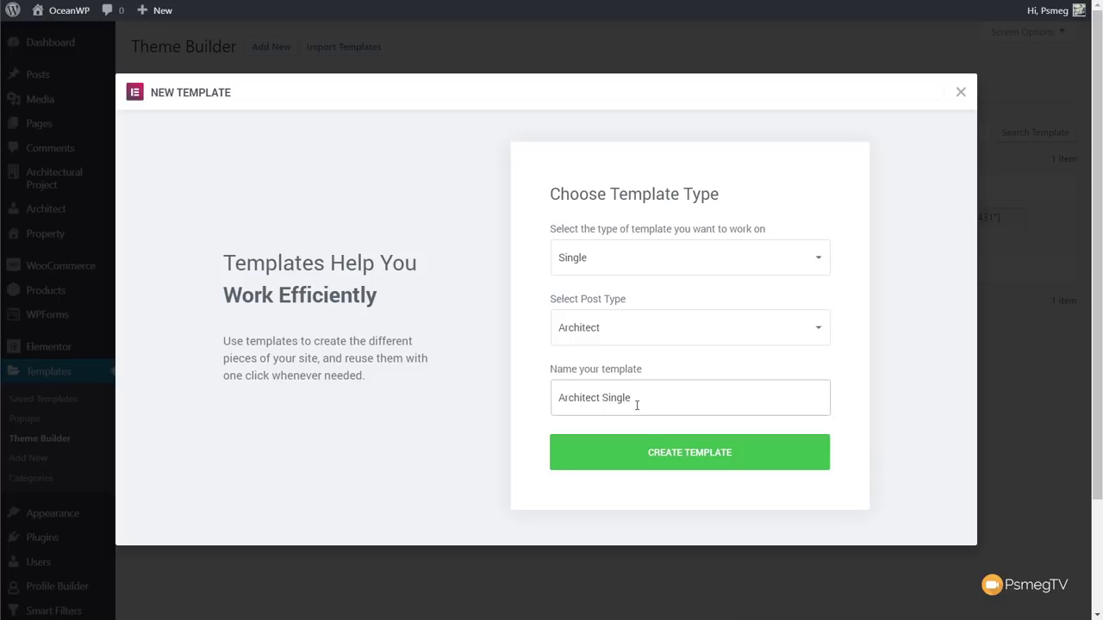
{"action": "left_click", "coordinate": [674, 454]}
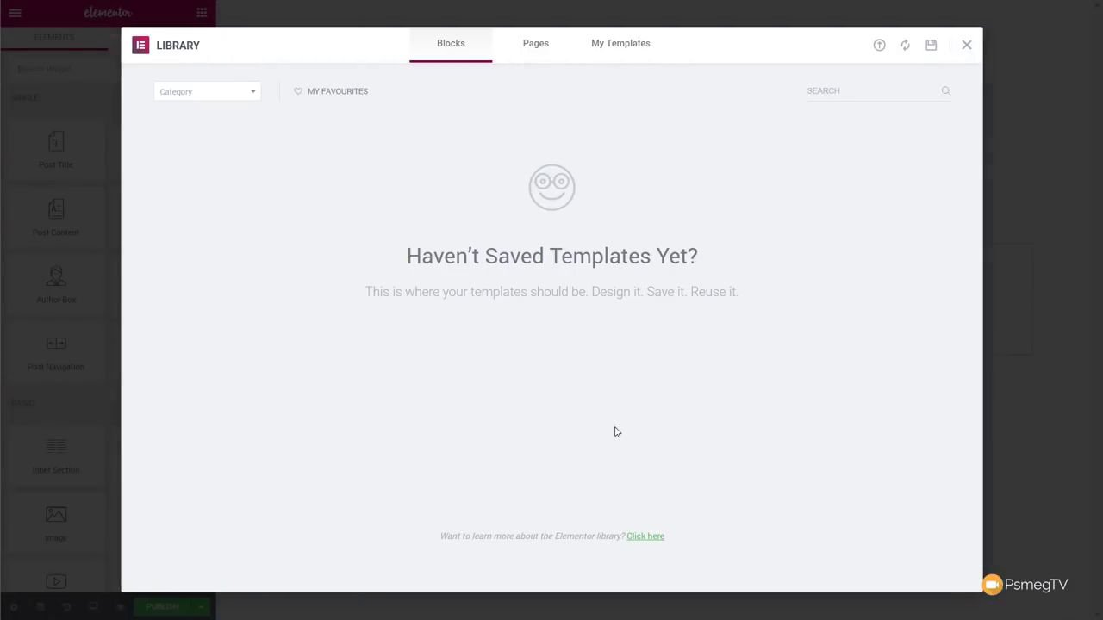
{"action": "left_click", "coordinate": [967, 46]}
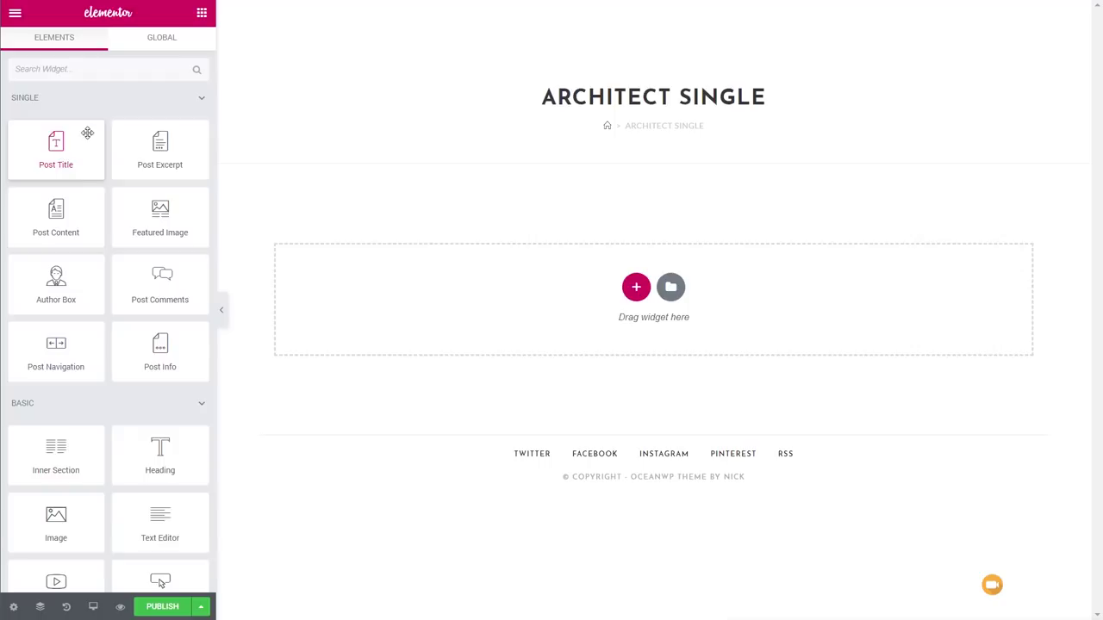
Add a Dynamic Image widget showing the post thumbnail to the empty template and centre-align it
{"action": "scroll", "coordinate": [87, 138], "scroll_direction": "down", "scroll_amount": 15}
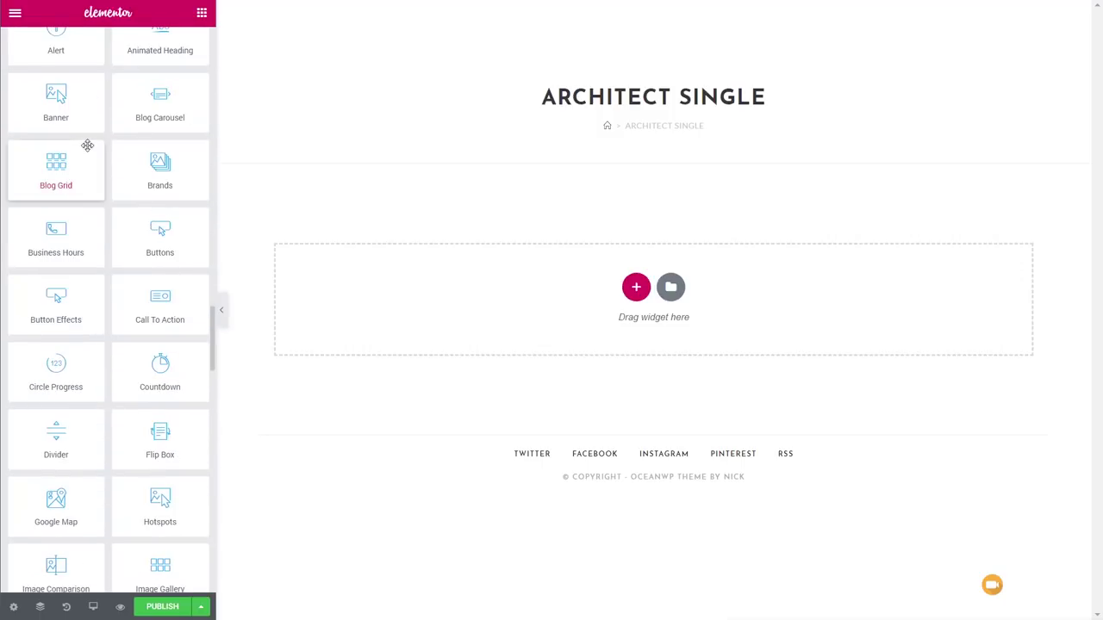
{"action": "scroll", "coordinate": [87, 147], "scroll_direction": "down", "scroll_amount": 18}
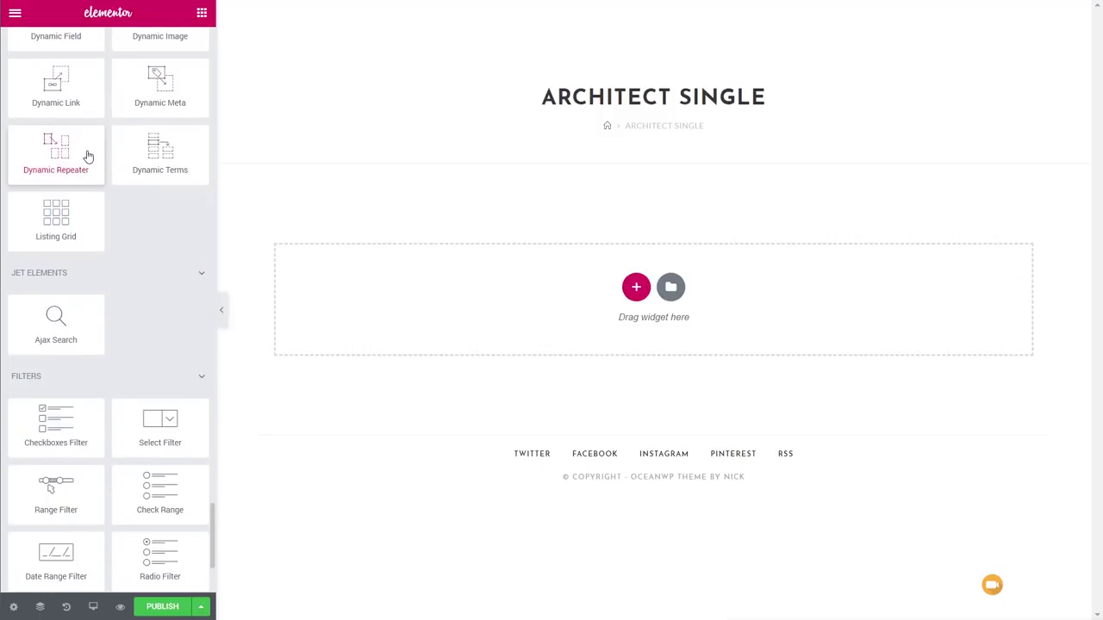
{"action": "scroll", "coordinate": [87, 153], "scroll_direction": "up", "scroll_amount": 1}
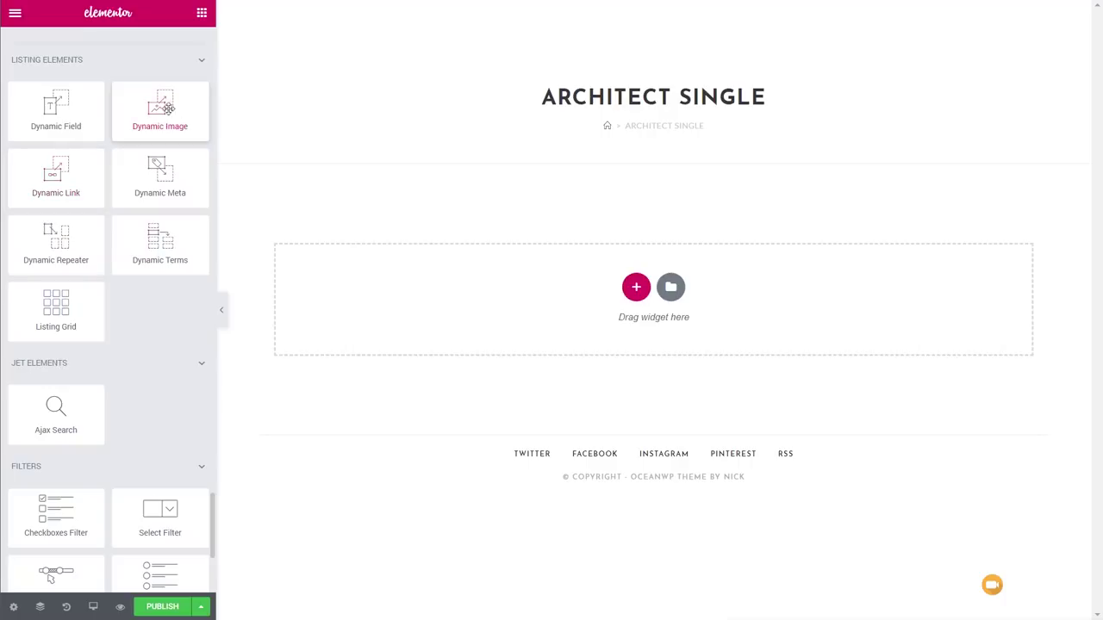
{"action": "left_click_drag", "start_coordinate": [152, 107], "coordinate": [393, 271]}
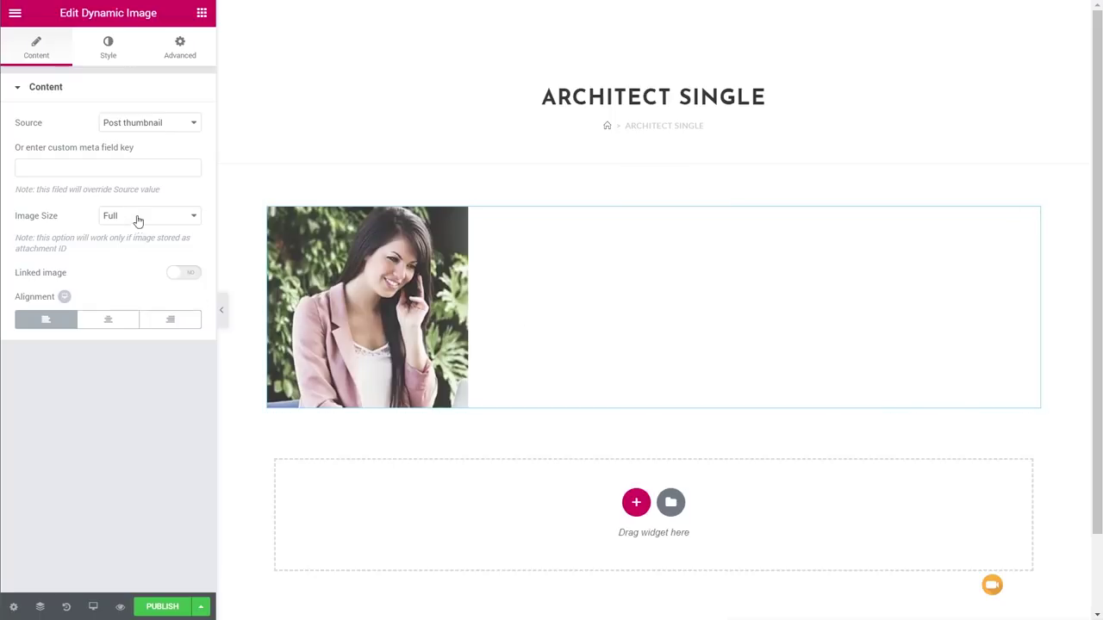
{"action": "left_click", "coordinate": [118, 320]}
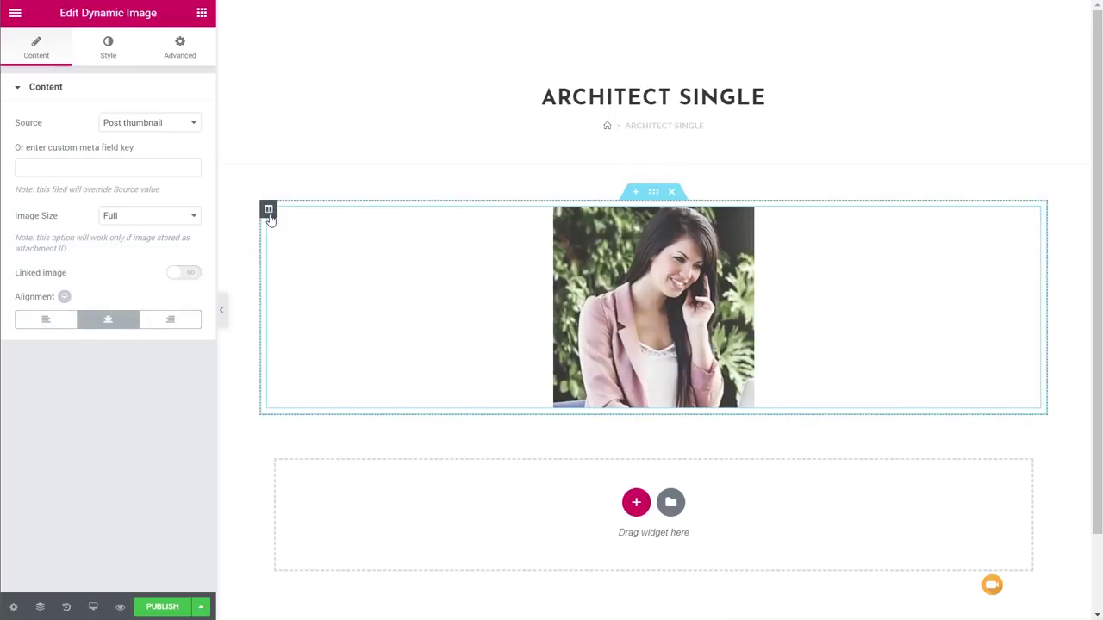
Add a second column beside the image and widen it to about 70% of the section
{"action": "right_click", "coordinate": [270, 219]}
{"action": "left_click", "coordinate": [315, 277]}
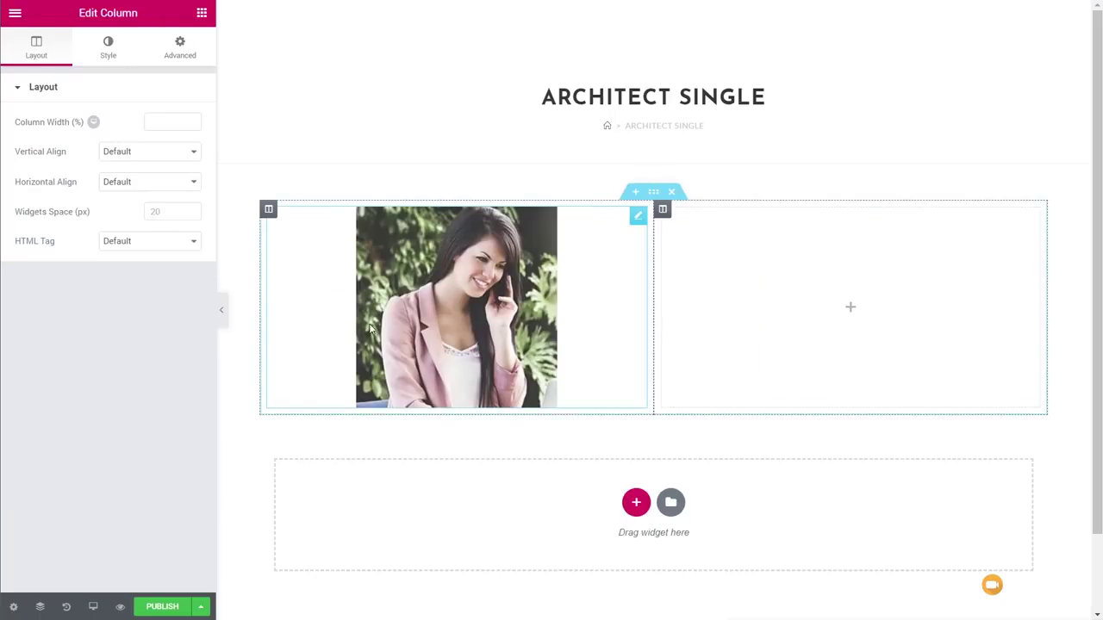
{"action": "left_click_drag", "start_coordinate": [655, 276], "coordinate": [498, 276]}
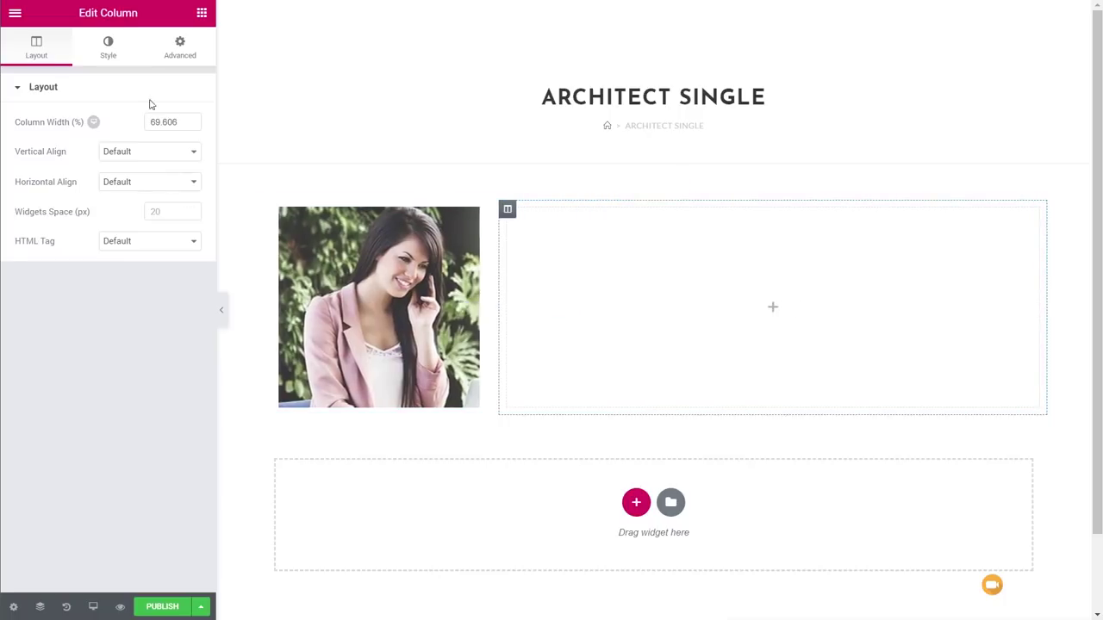
Add a Post Content widget to the empty wide column and place a Post Title widget above it
{"action": "left_click", "coordinate": [202, 13]}
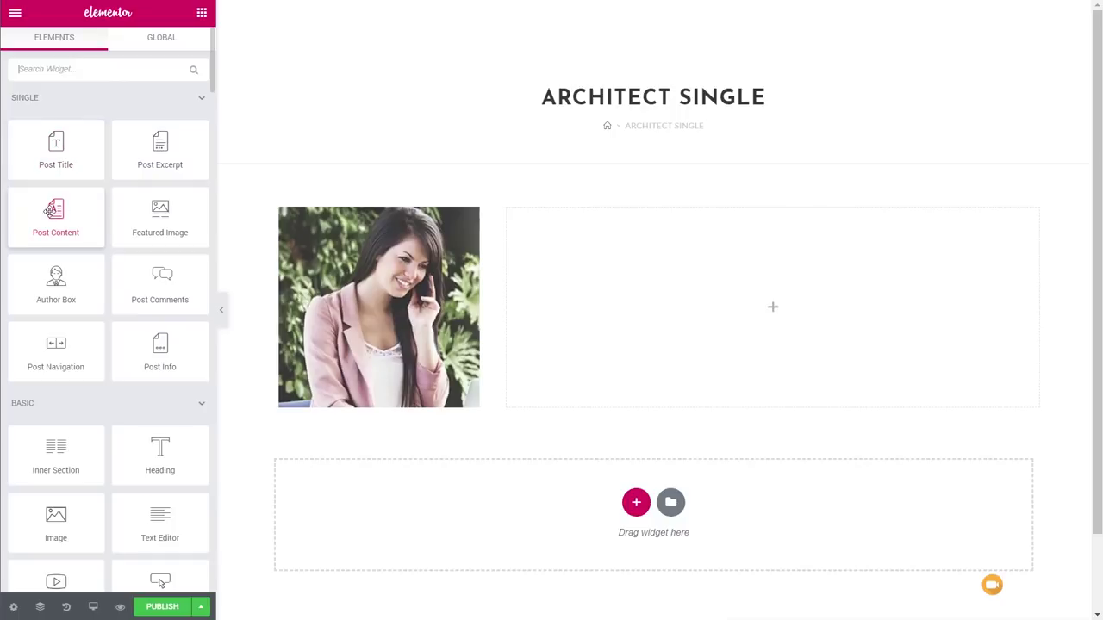
{"action": "left_click_drag", "start_coordinate": [49, 211], "coordinate": [660, 301]}
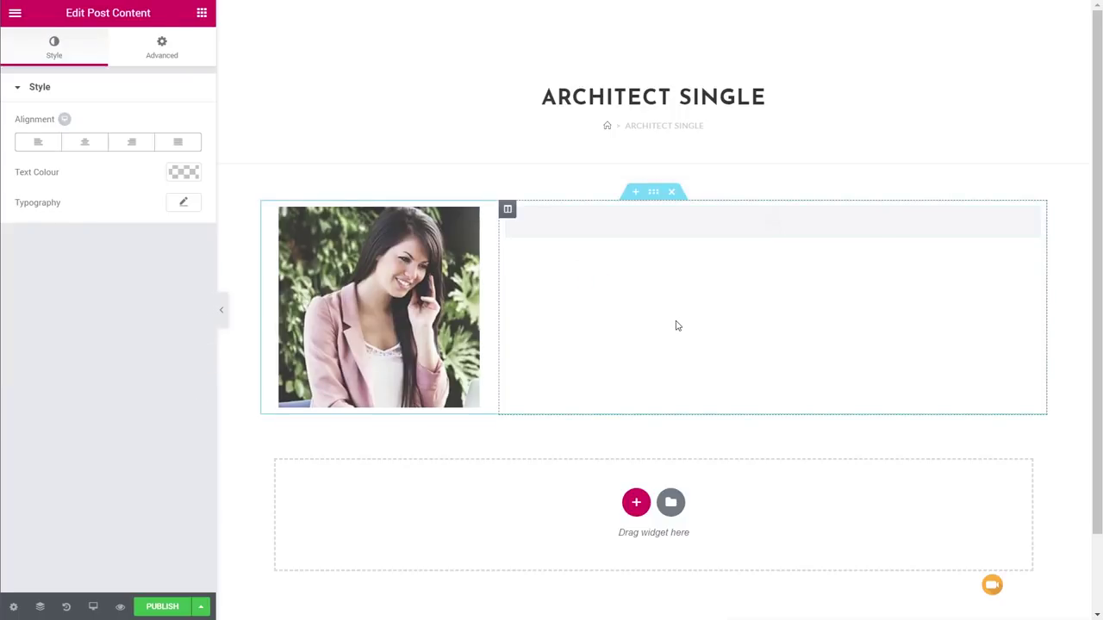
{"action": "left_click", "coordinate": [207, 19]}
{"action": "left_click_drag", "start_coordinate": [58, 158], "coordinate": [525, 221]}
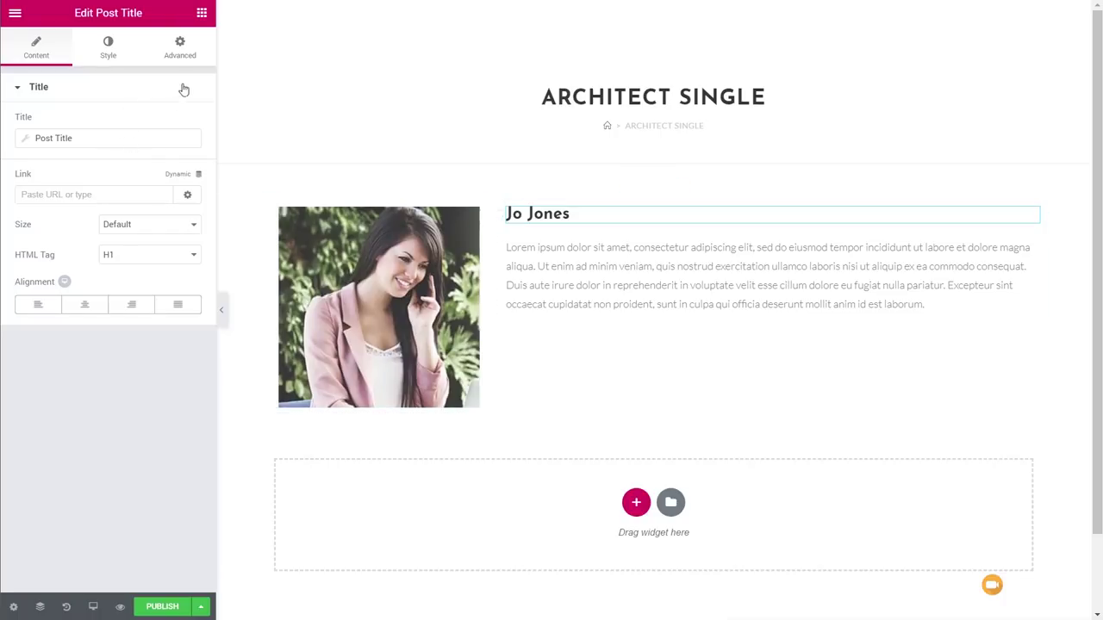
Add a Dynamic Field widget below the post content in the wide column
{"action": "left_click", "coordinate": [201, 14]}
{"action": "scroll", "coordinate": [158, 395], "scroll_direction": "down", "scroll_amount": 20}
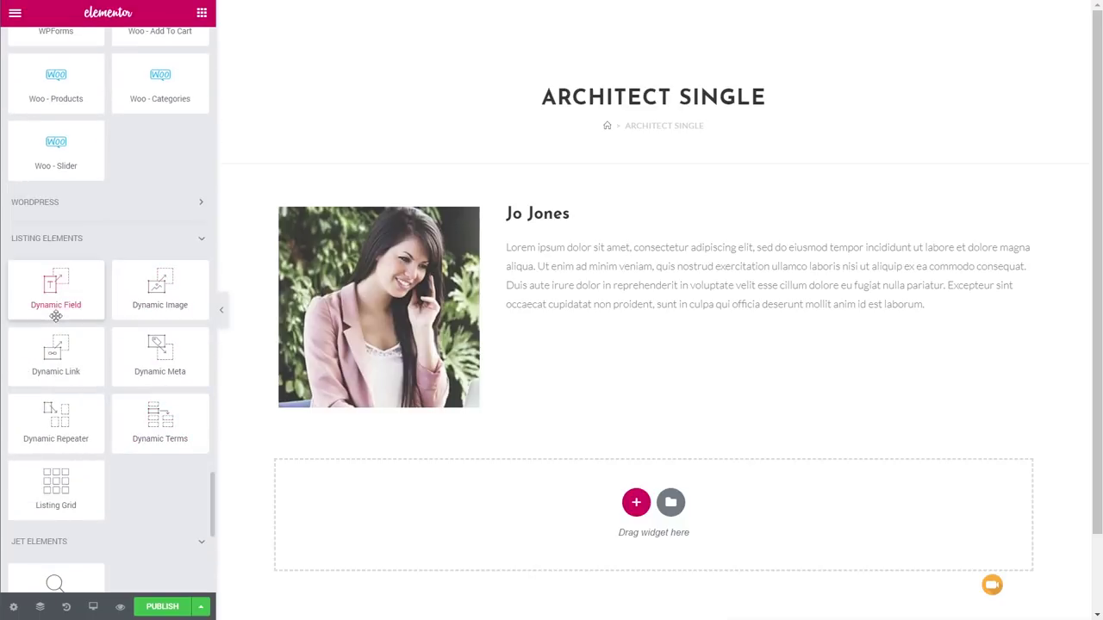
{"action": "left_click_drag", "start_coordinate": [94, 310], "coordinate": [517, 327]}
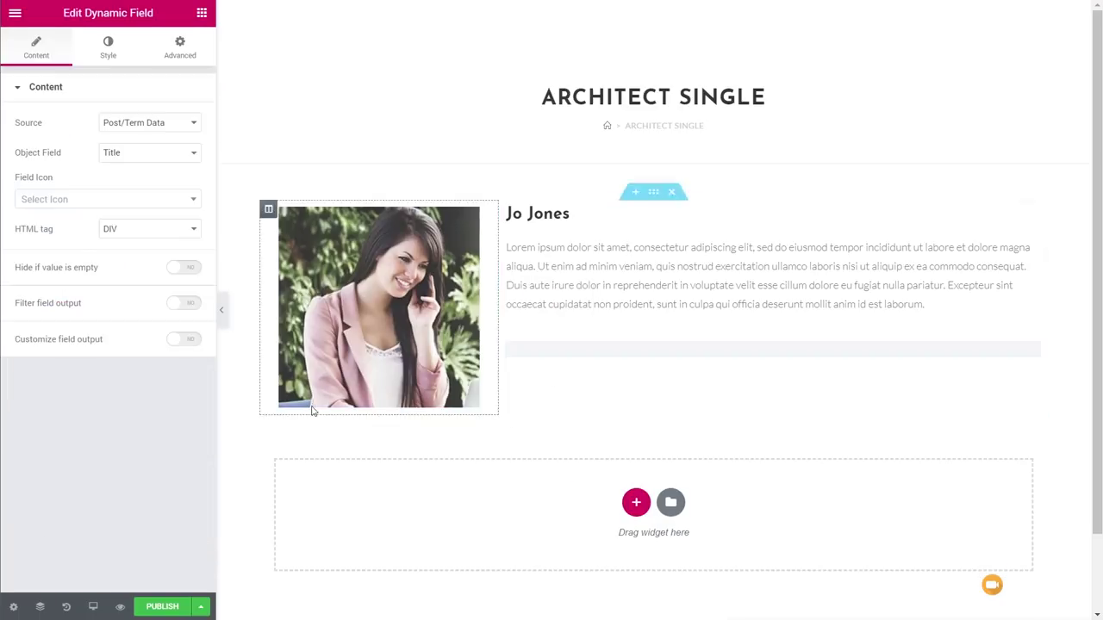
Set the Dynamic Field to show the meta data key architect_telephone and hide it when the value is empty
{"action": "left_click", "coordinate": [153, 126]}
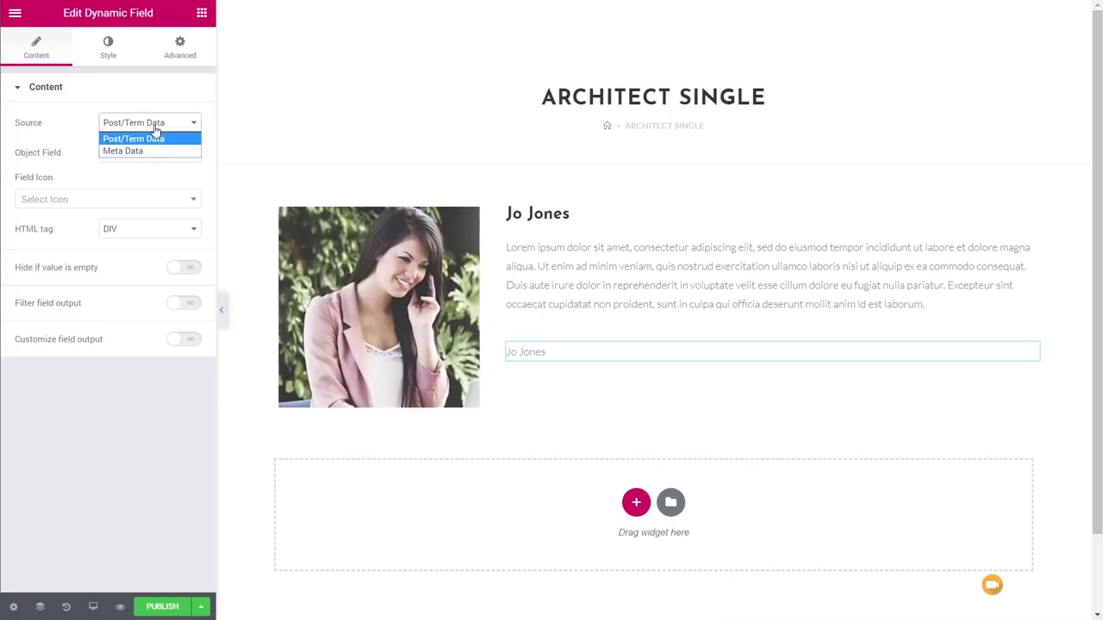
{"action": "left_click", "coordinate": [145, 153]}
{"action": "left_click", "coordinate": [121, 168]}
{"action": "type", "text": "architect"}
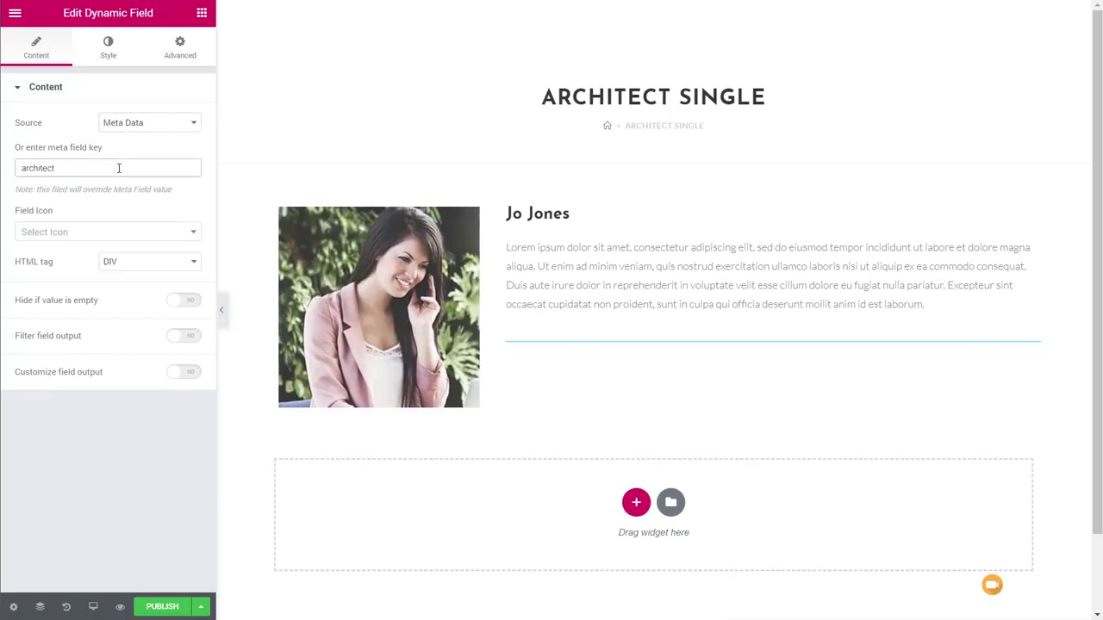
{"action": "type", "text": "_telephone"}
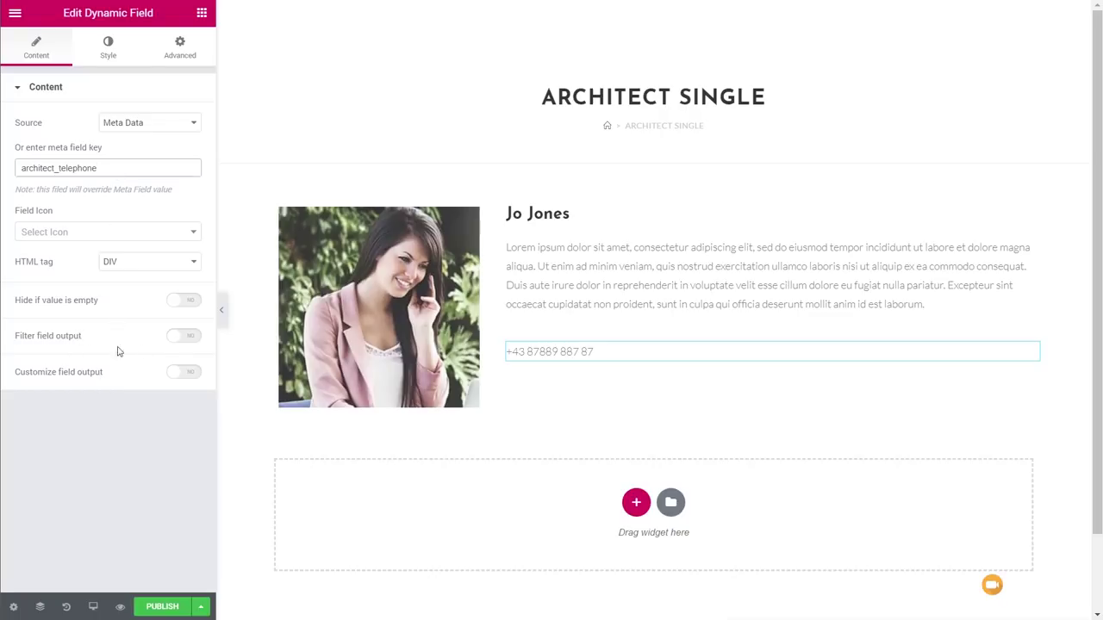
{"action": "left_click", "coordinate": [190, 301]}
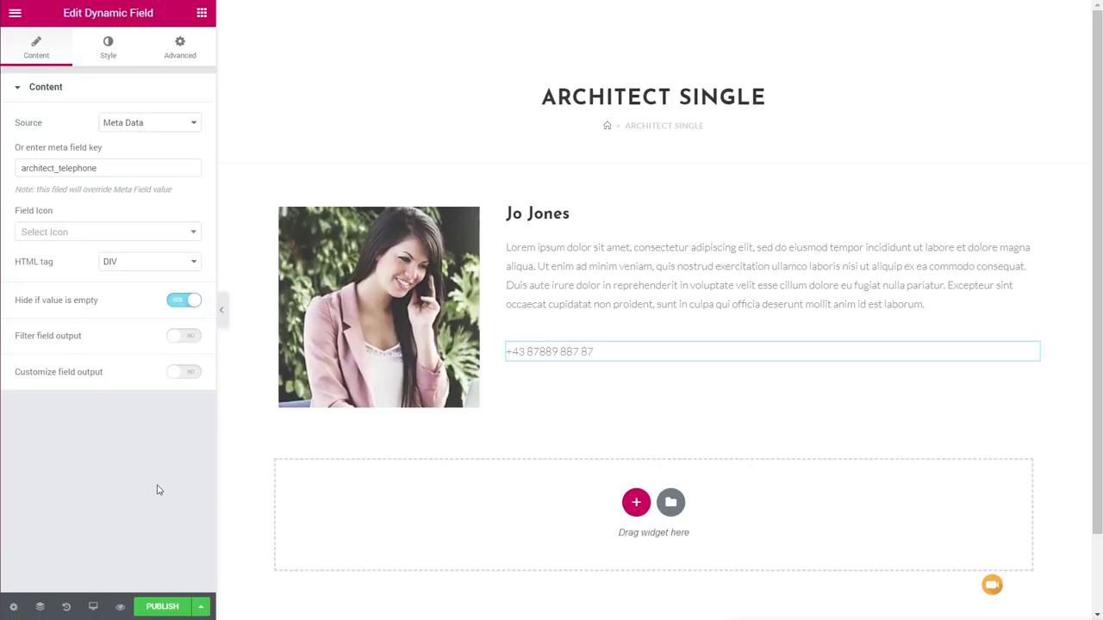
Add a Listing Grid widget in a new section below the architect details and make it show the Architecture Project Listing
{"action": "left_click", "coordinate": [202, 13]}
{"action": "scroll", "coordinate": [112, 457], "scroll_direction": "down", "scroll_amount": 10}
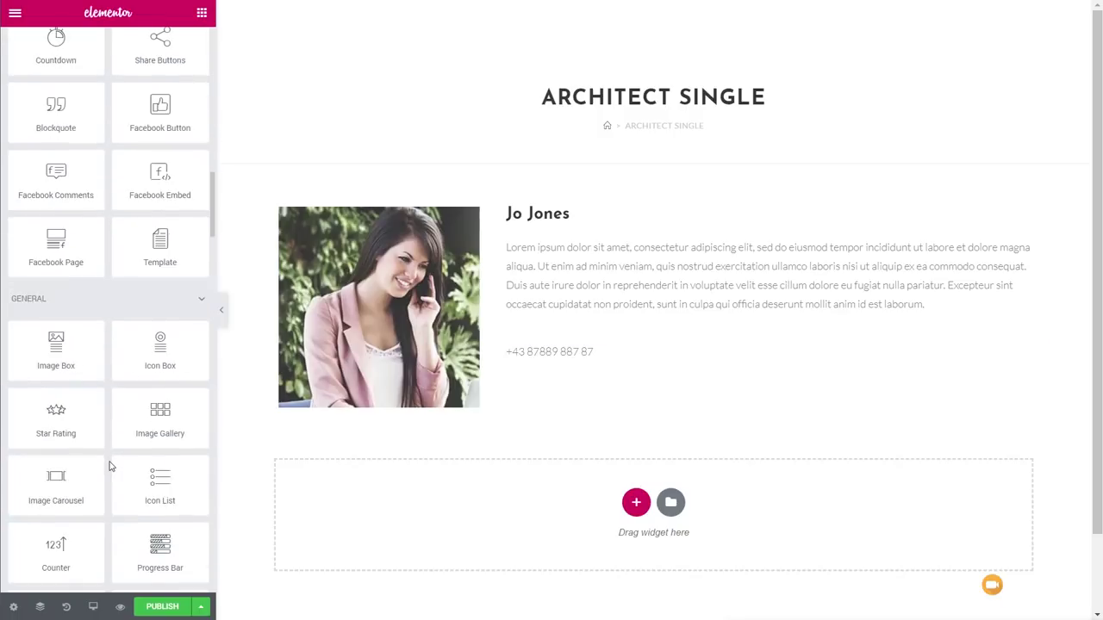
{"action": "scroll", "coordinate": [110, 466], "scroll_direction": "down", "scroll_amount": 15}
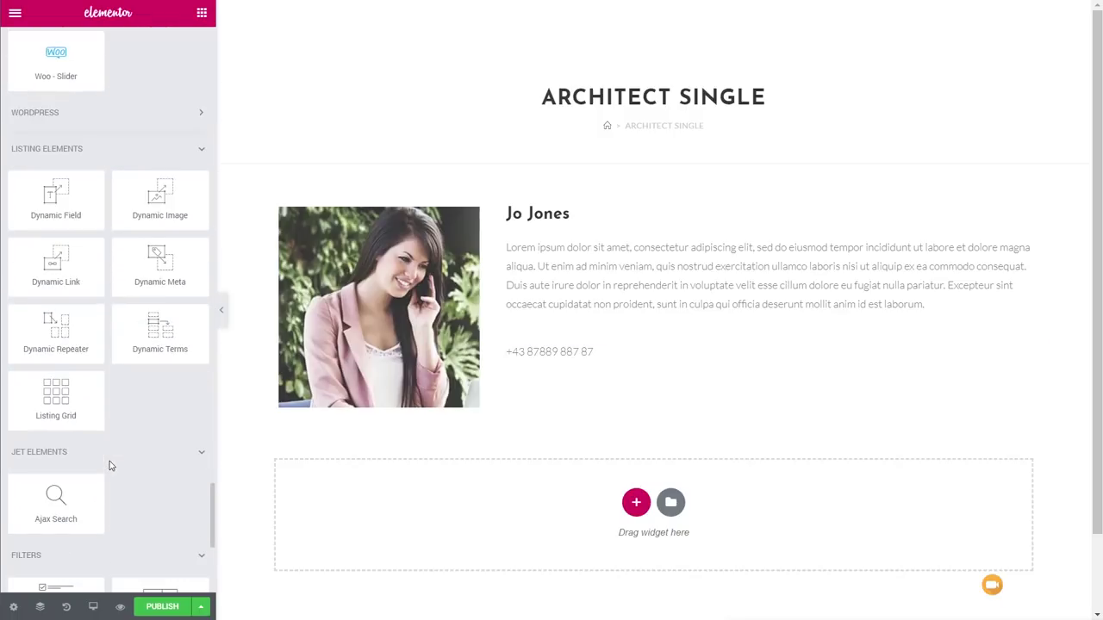
{"action": "left_click_drag", "start_coordinate": [40, 406], "coordinate": [431, 514]}
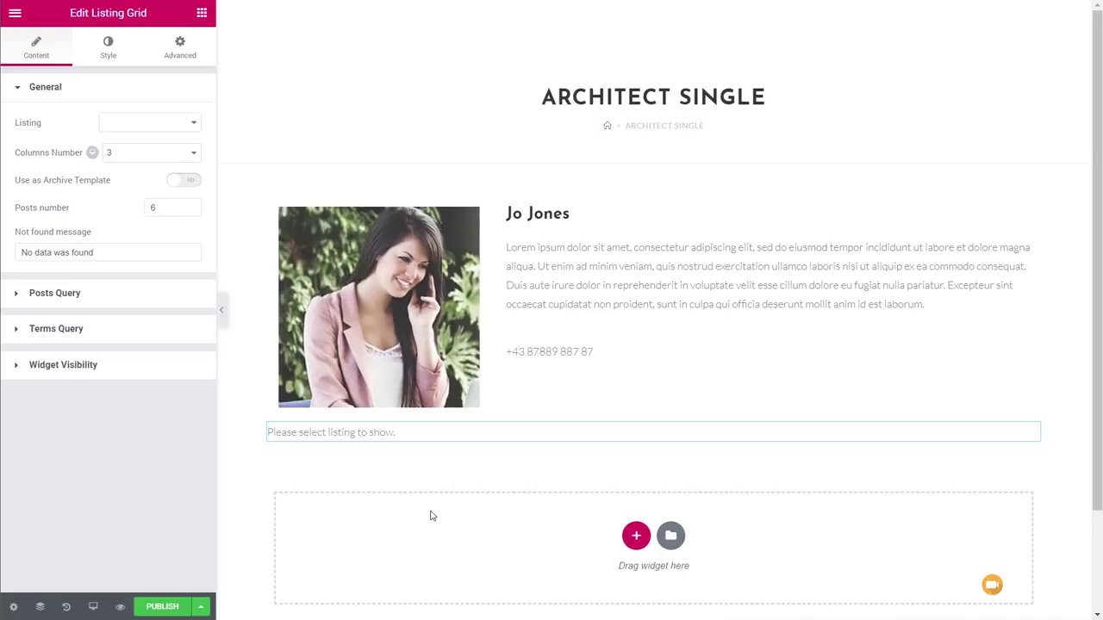
{"action": "left_click", "coordinate": [176, 125]}
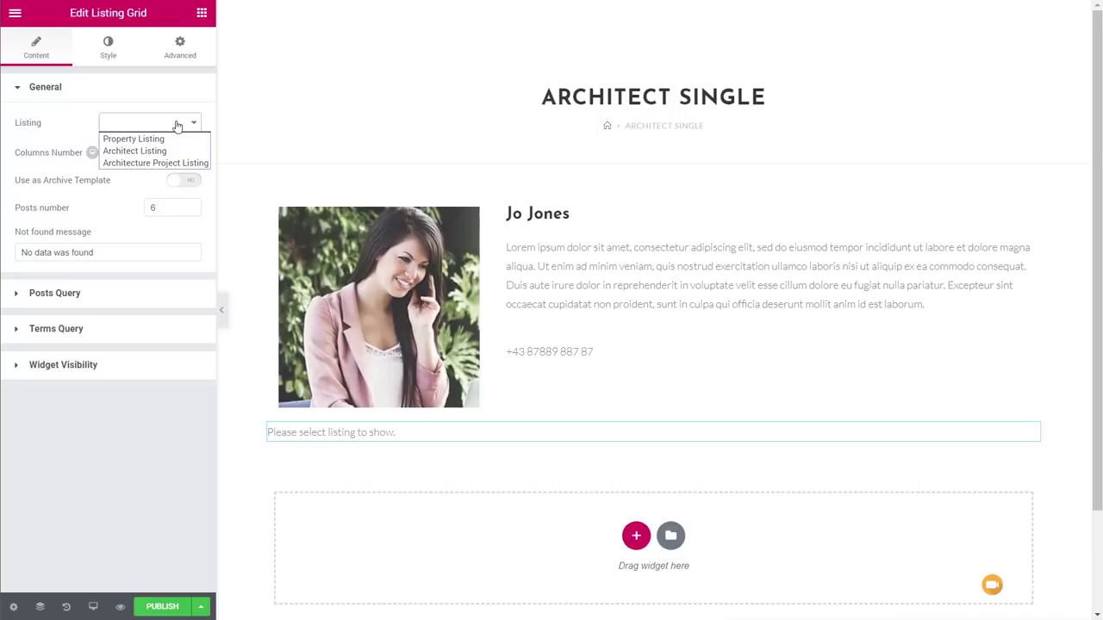
{"action": "left_click", "coordinate": [159, 163]}
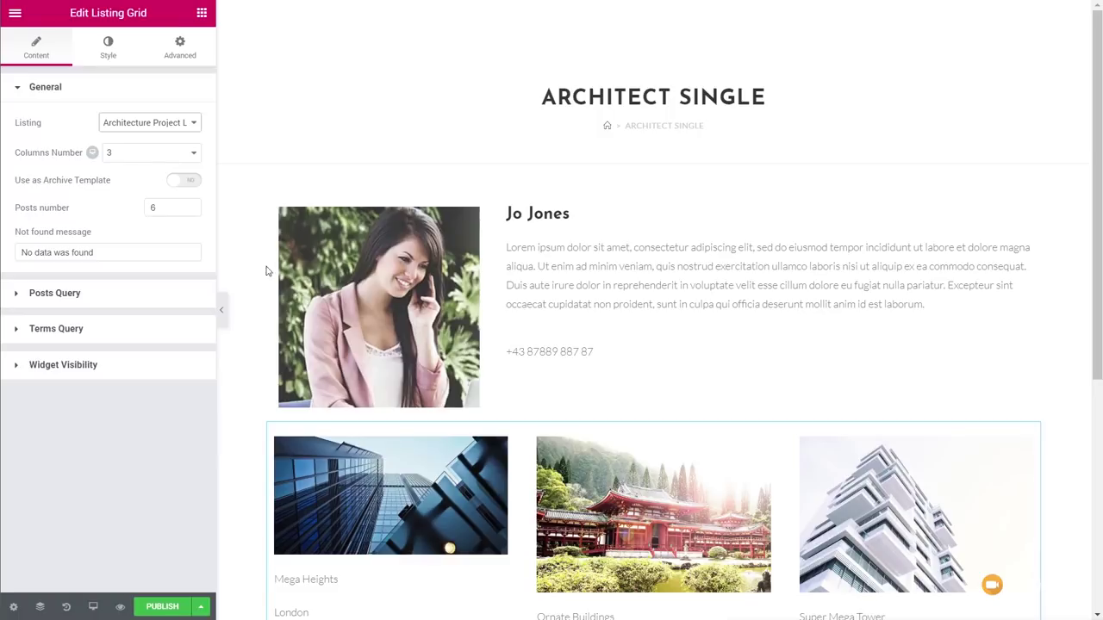
{"action": "scroll", "coordinate": [340, 389], "scroll_direction": "down", "scroll_amount": 3}
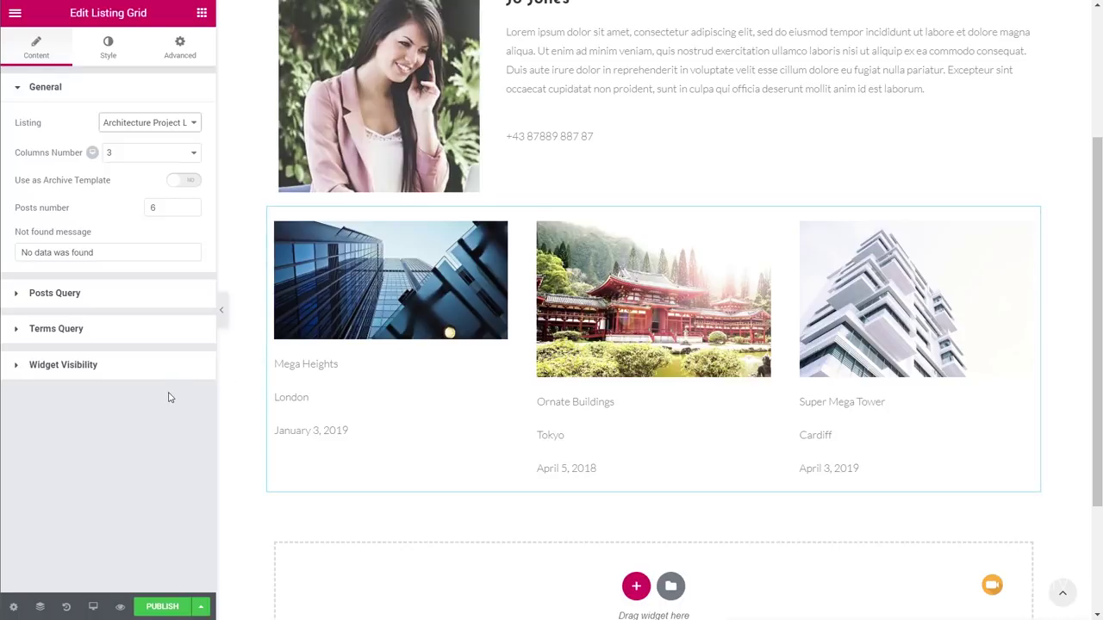
Add a Posts Query item of type Posts Parameters to the listing grid
{"action": "left_click", "coordinate": [59, 294]}
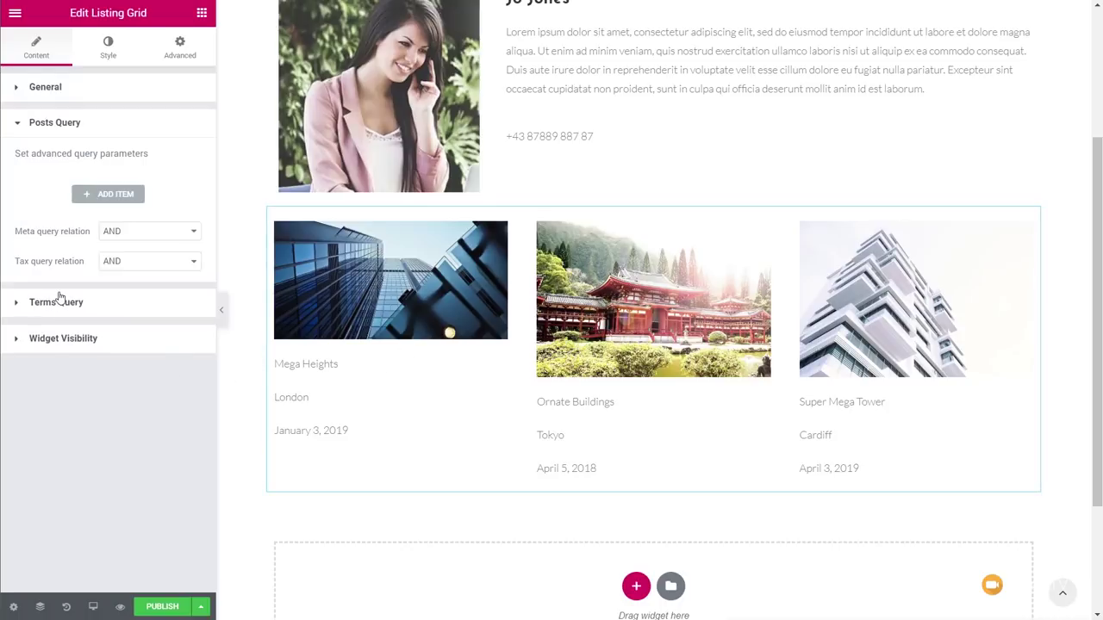
{"action": "left_click", "coordinate": [119, 195]}
{"action": "left_click", "coordinate": [142, 236]}
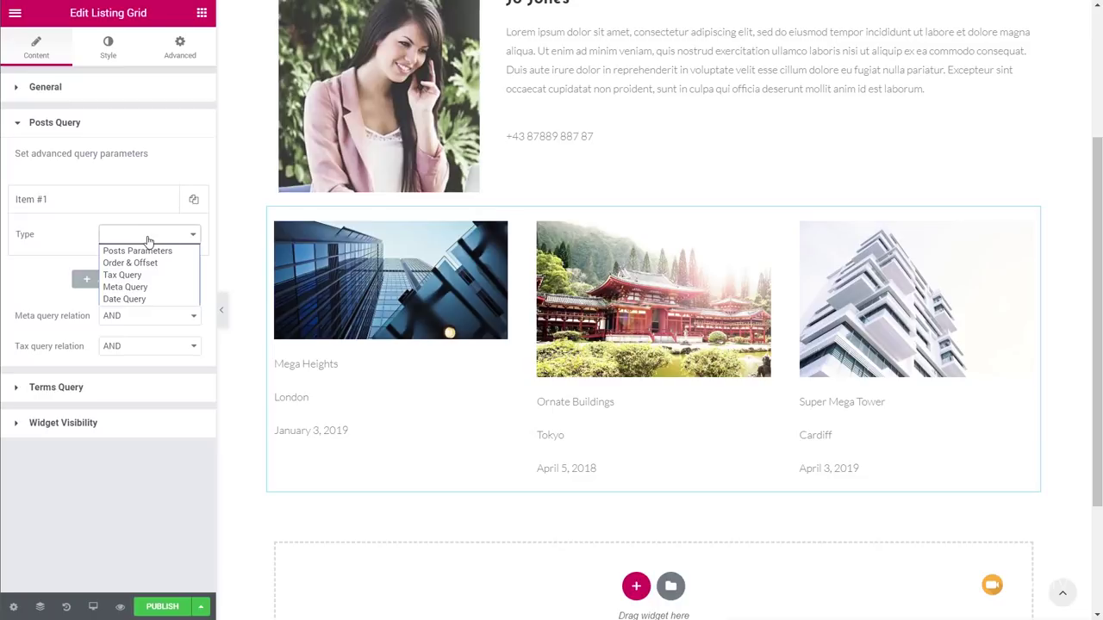
{"action": "left_click", "coordinate": [151, 251]}
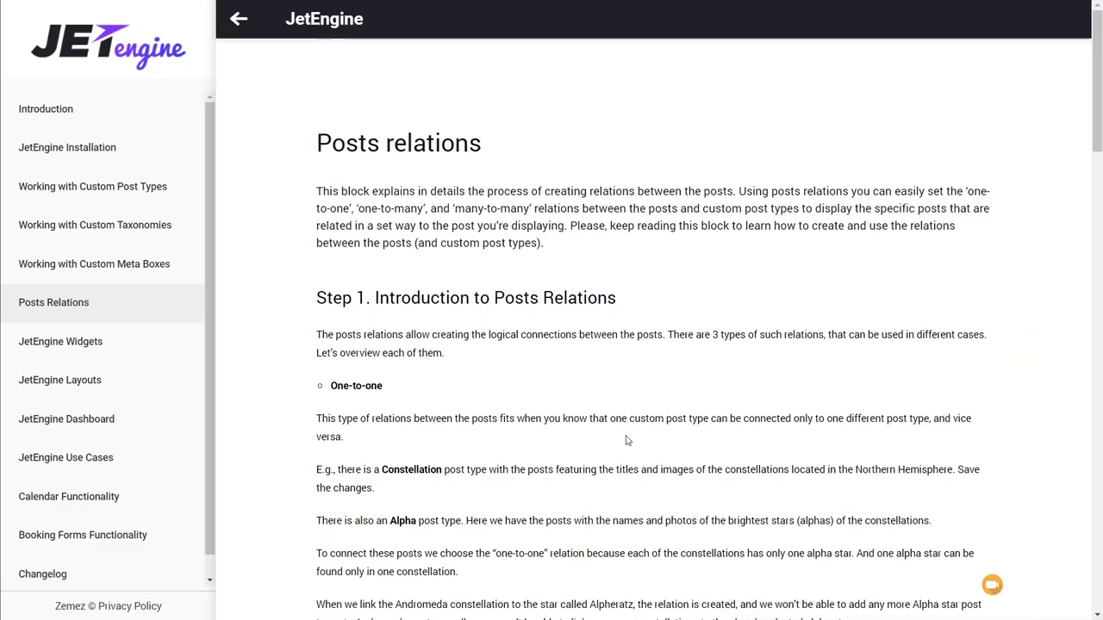
Look up the related-posts macros under Listing Grid in JetEngine's Posts Relations documentation and select %related_children_from|post-type-slug%
{"action": "scroll", "coordinate": [627, 440], "scroll_direction": "down", "scroll_amount": 15}
{"action": "scroll", "coordinate": [626, 437], "scroll_direction": "down", "scroll_amount": 9}
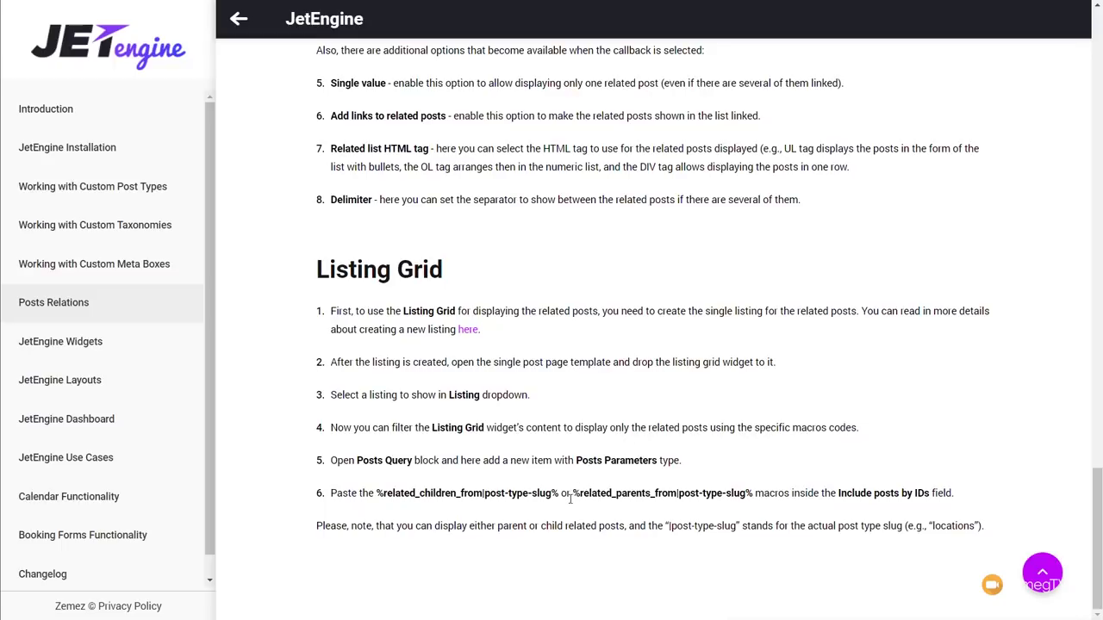
{"action": "left_click_drag", "start_coordinate": [561, 493], "coordinate": [378, 504]}
{"action": "left_click_drag", "start_coordinate": [572, 493], "coordinate": [754, 496]}
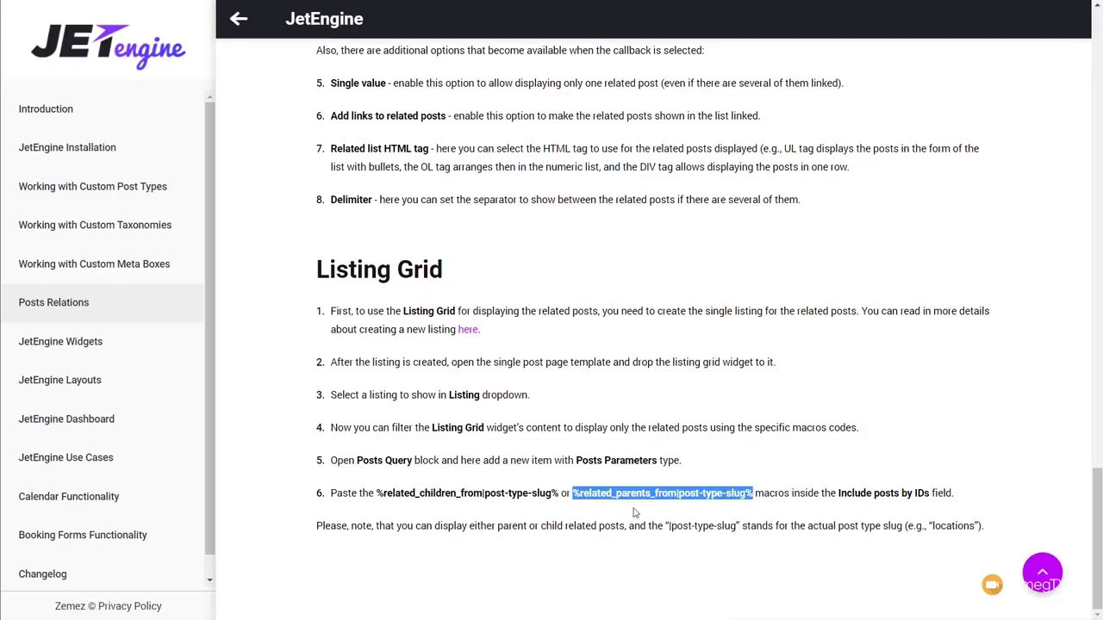
{"action": "left_click", "coordinate": [533, 495]}
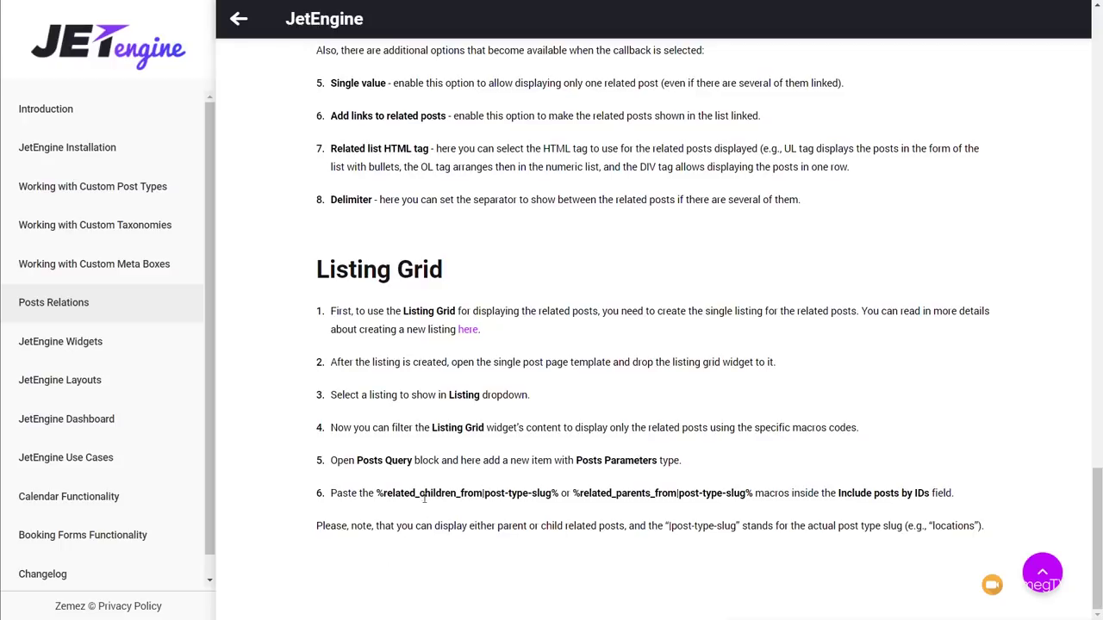
{"action": "left_click_drag", "start_coordinate": [377, 495], "coordinate": [560, 494]}
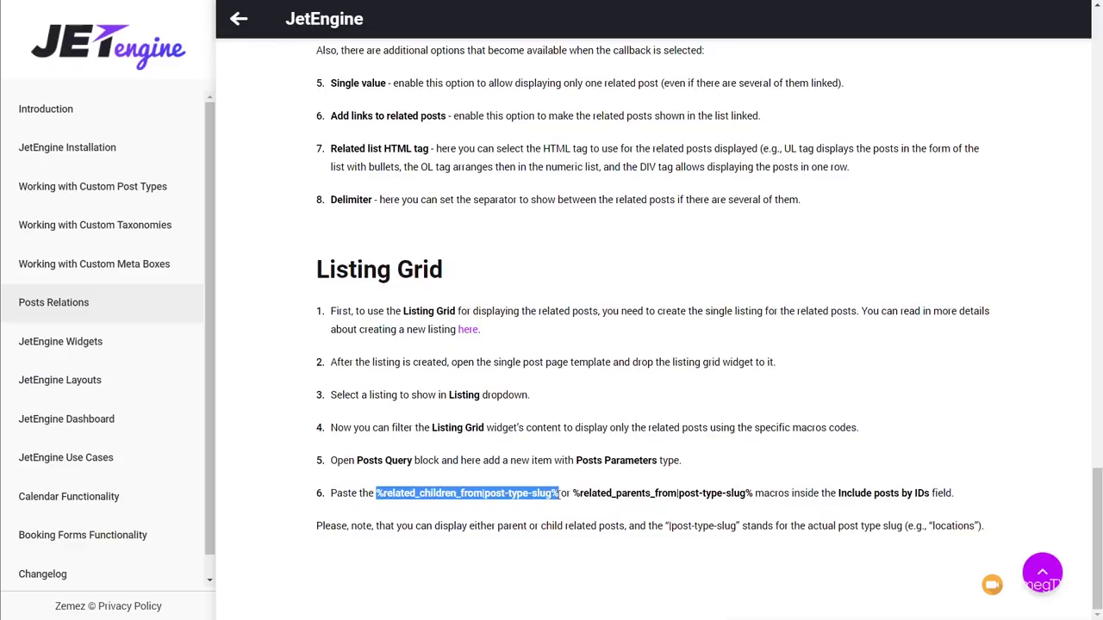
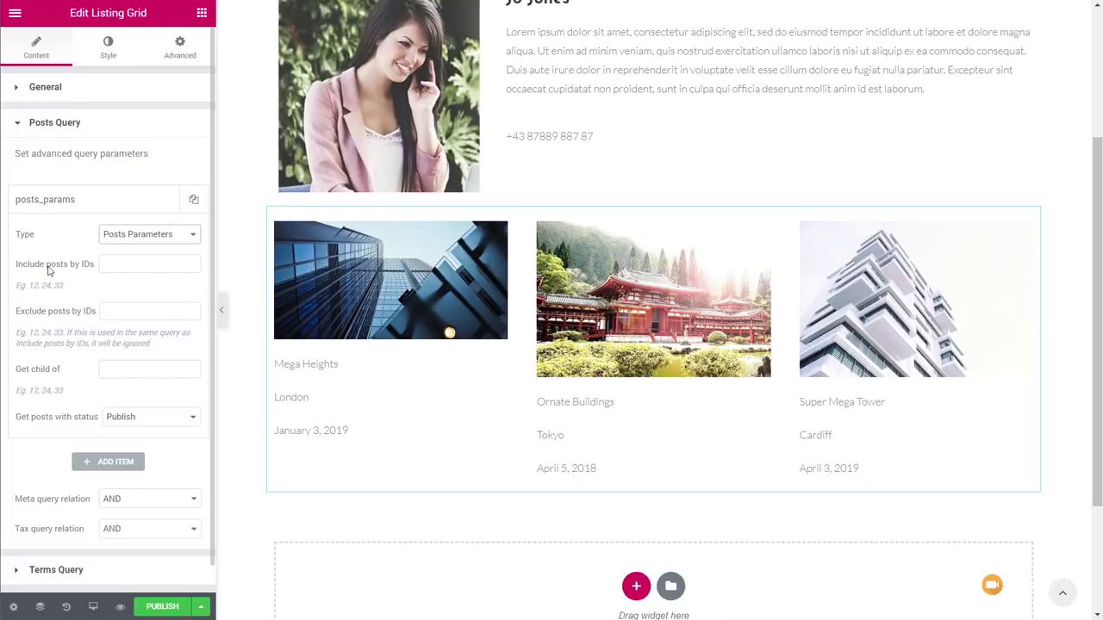
In the listing grid's posts query, set Include posts by IDs to %related_children_from|project%
{"action": "left_click", "coordinate": [123, 265]}
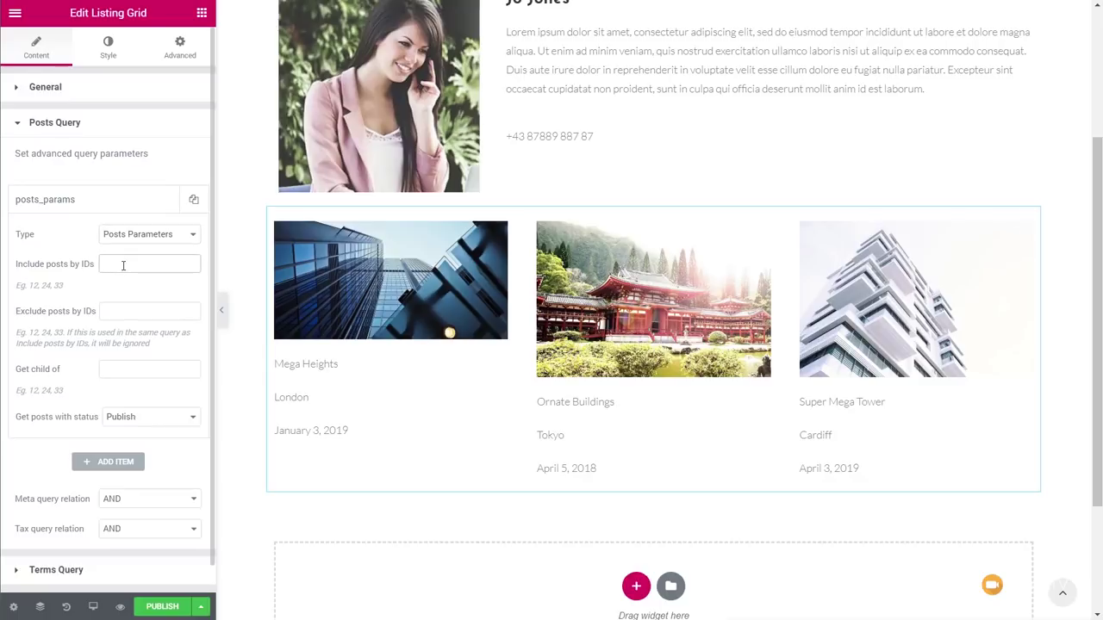
{"action": "type", "text": "children_from|project%"}
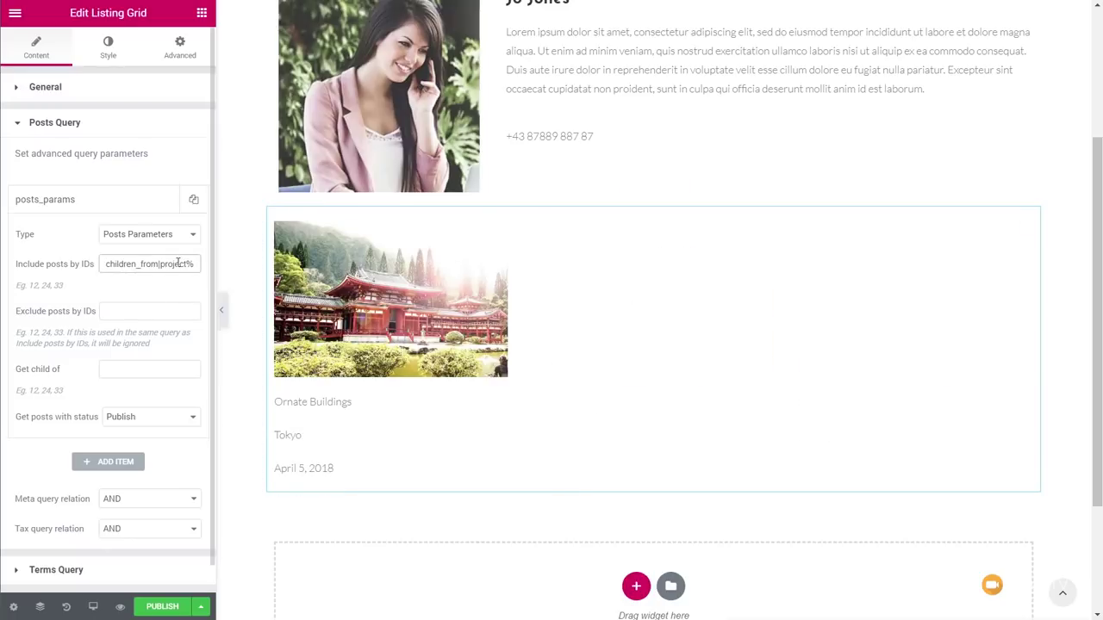
{"action": "left_click_drag", "start_coordinate": [161, 264], "coordinate": [187, 267]}
{"action": "scroll", "coordinate": [508, 327], "scroll_direction": "up", "scroll_amount": 3}
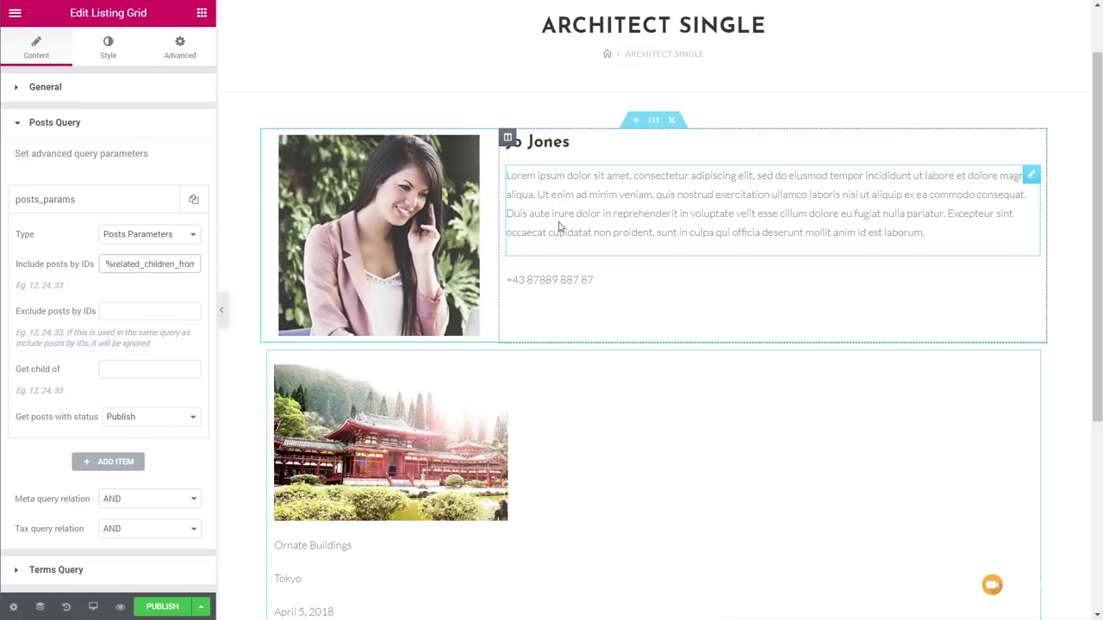
{"action": "scroll", "coordinate": [527, 457], "scroll_direction": "down", "scroll_amount": 3}
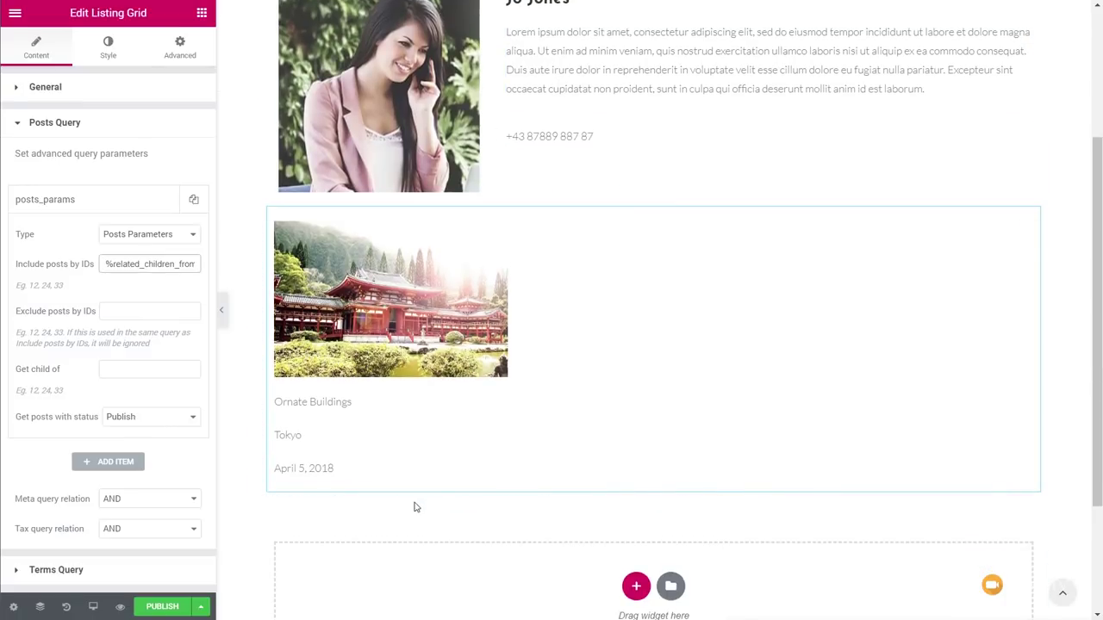
Change the template's preview content to another architect, apply it, and check the related projects in the listing grid
{"action": "left_click", "coordinate": [13, 609]}
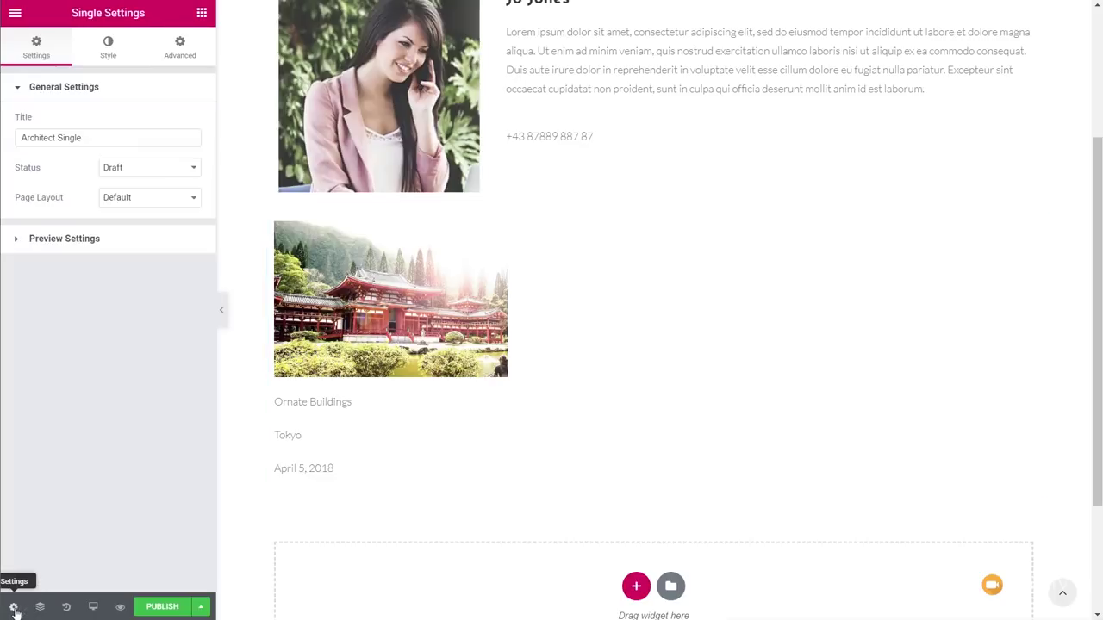
{"action": "left_click", "coordinate": [79, 248]}
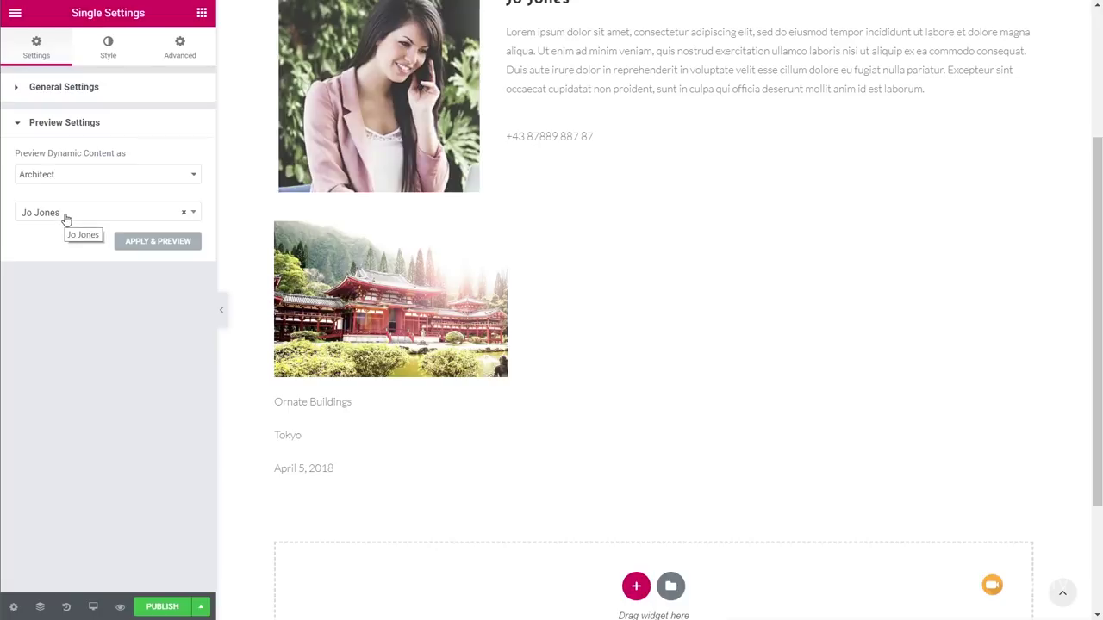
{"action": "left_click", "coordinate": [67, 217]}
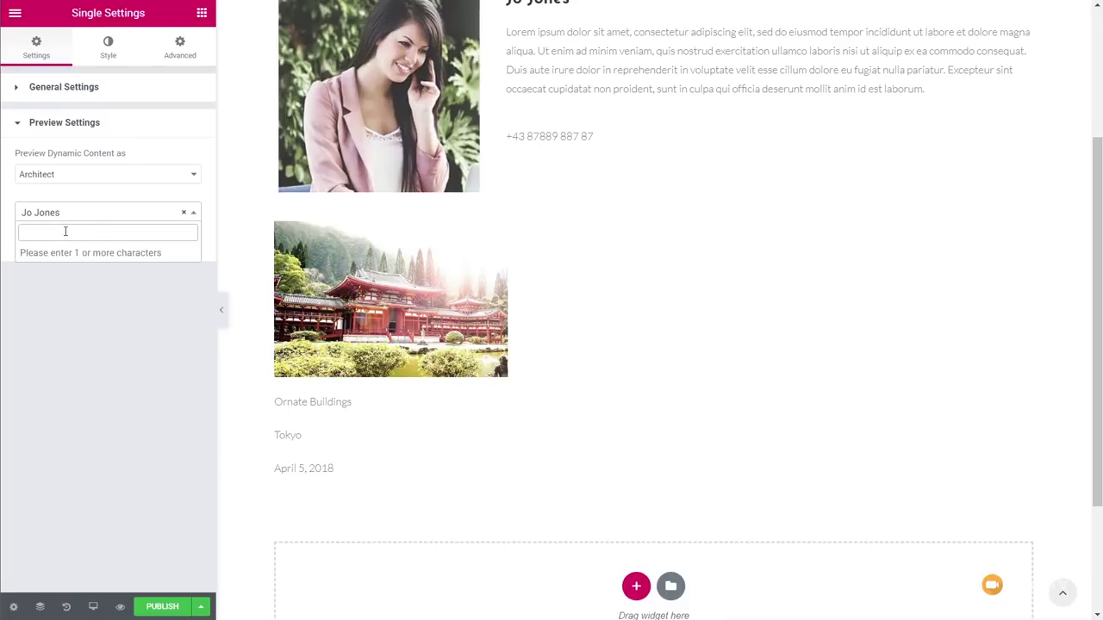
{"action": "type", "text": "wils"}
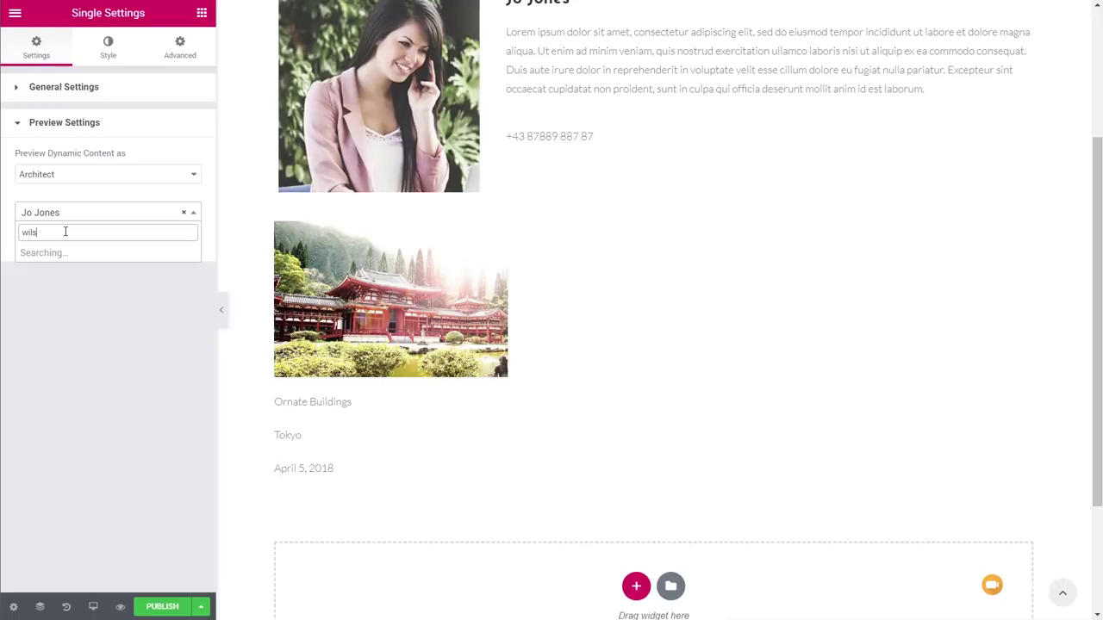
{"action": "left_click", "coordinate": [66, 254]}
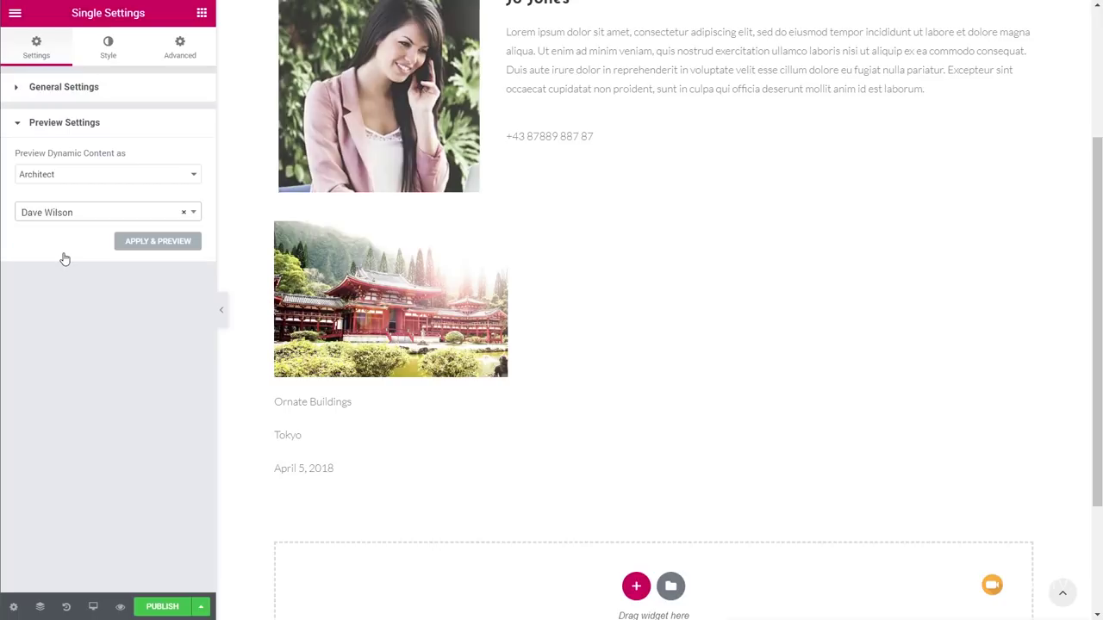
{"action": "left_click", "coordinate": [157, 244]}
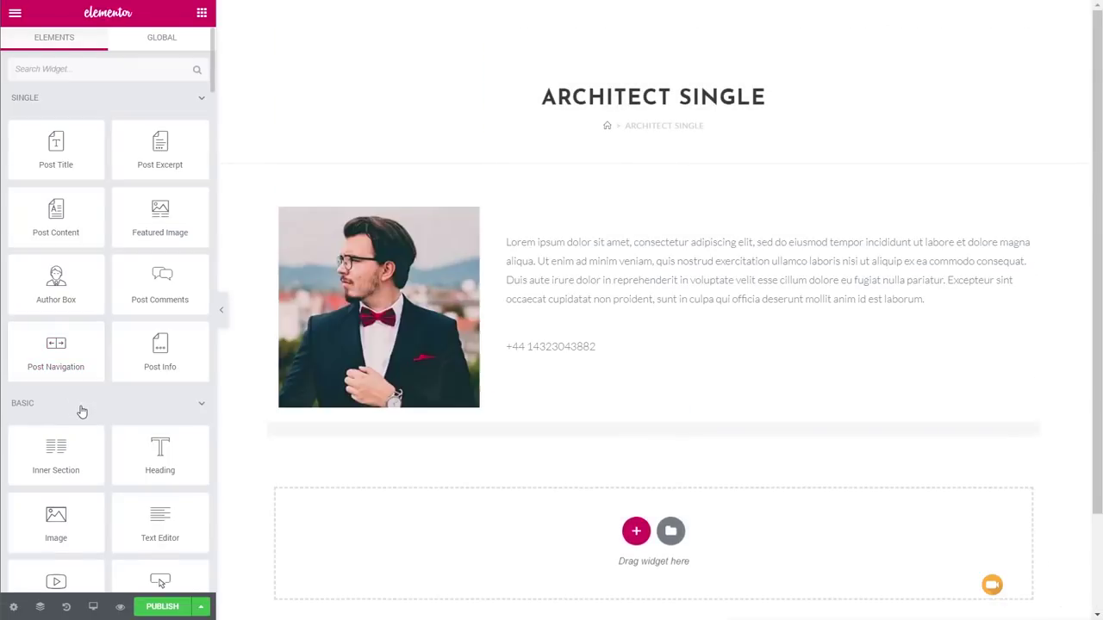
{"action": "scroll", "coordinate": [753, 460], "scroll_direction": "down", "scroll_amount": 1}
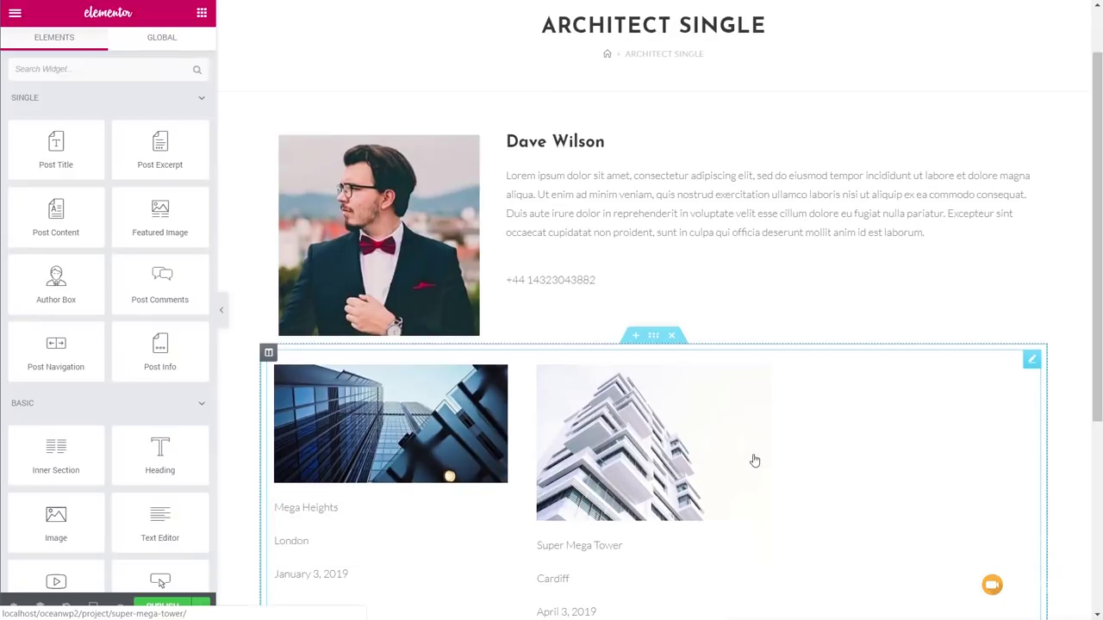
{"action": "scroll", "coordinate": [781, 392], "scroll_direction": "down", "scroll_amount": 1}
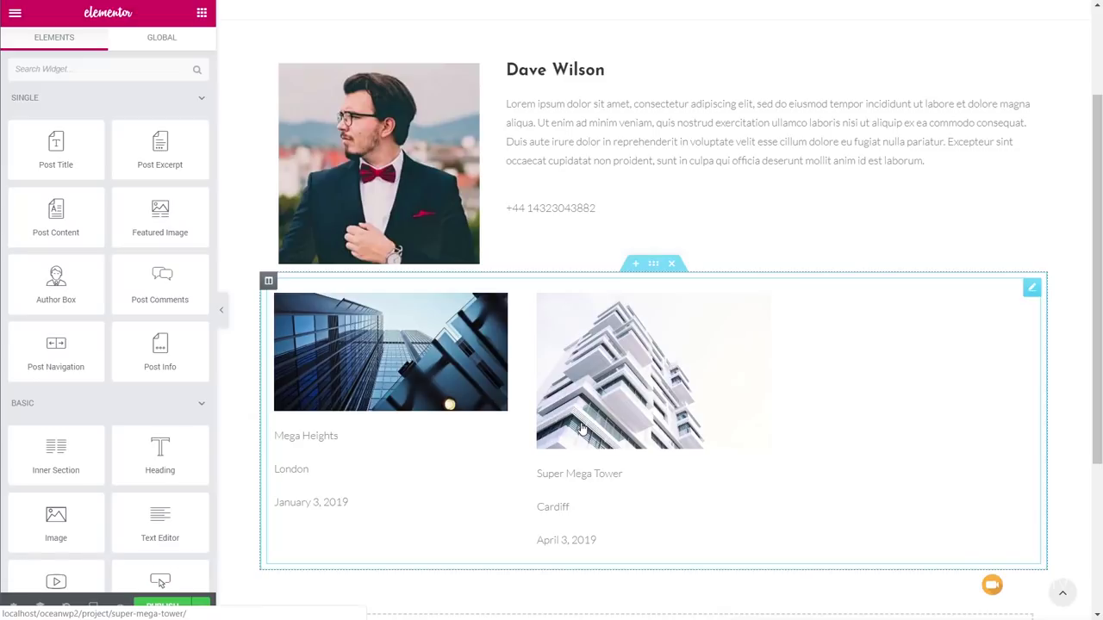
Publish the single template with the display condition Include Architect, All
{"action": "left_click", "coordinate": [164, 606]}
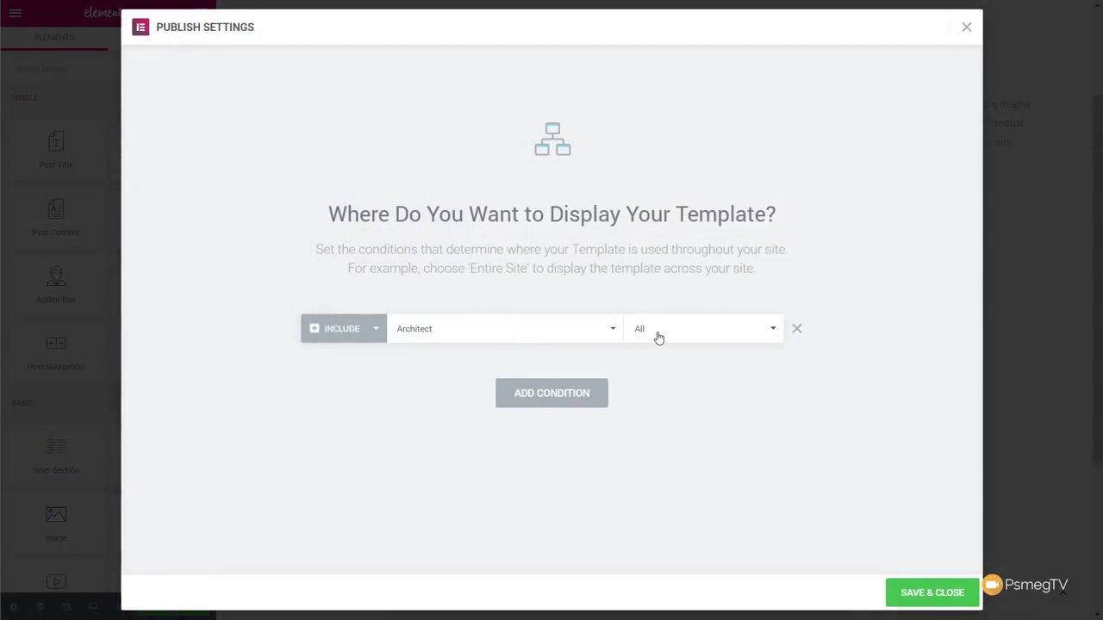
{"action": "left_click", "coordinate": [614, 330]}
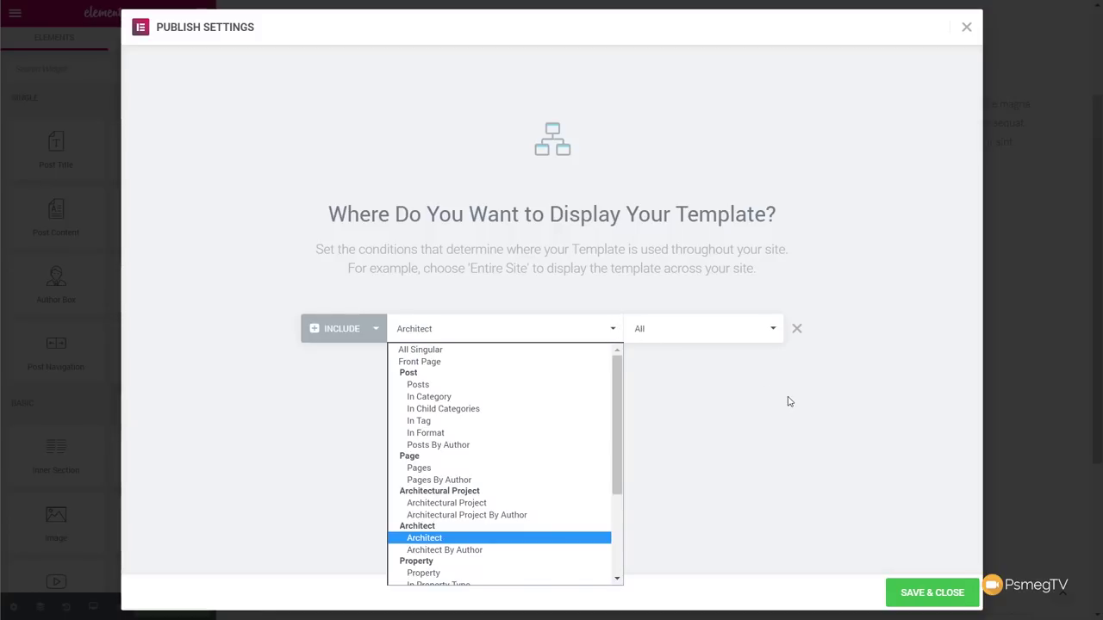
{"action": "left_click", "coordinate": [839, 451]}
{"action": "left_click", "coordinate": [922, 600]}
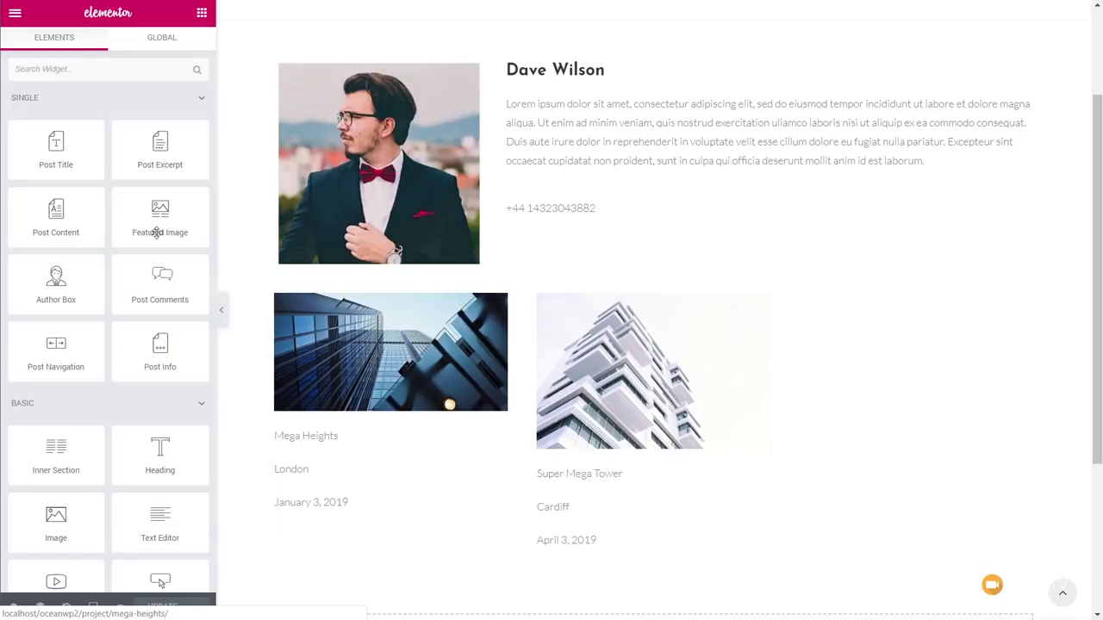
Exit the editor to the WordPress dashboard and open the Theme Builder template list
{"action": "left_click", "coordinate": [15, 14]}
{"action": "left_click", "coordinate": [105, 390]}
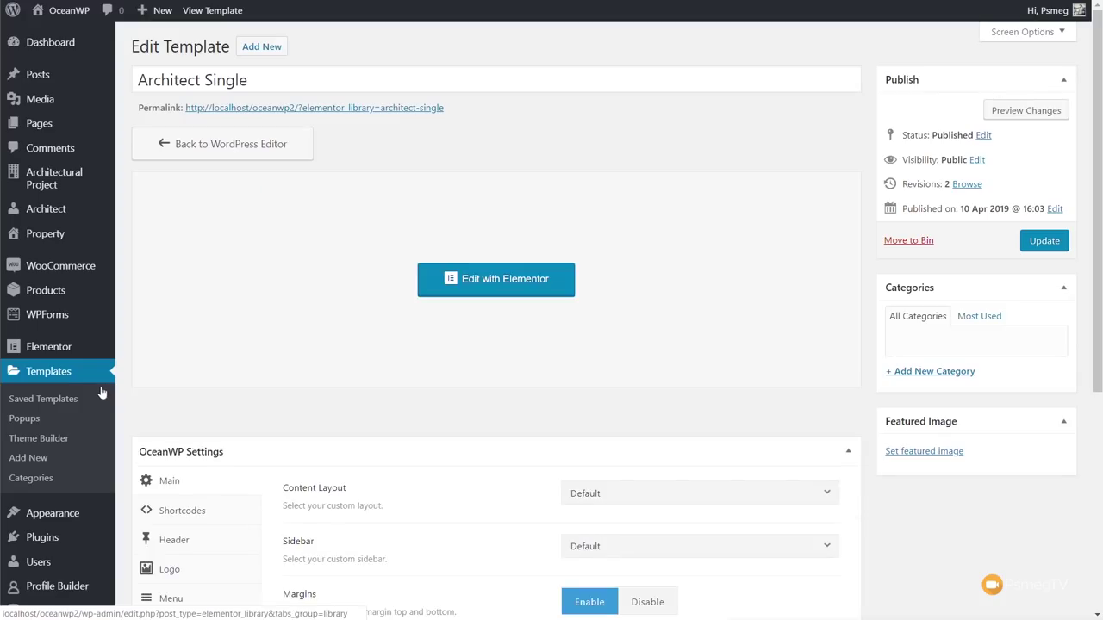
{"action": "left_click", "coordinate": [27, 441]}
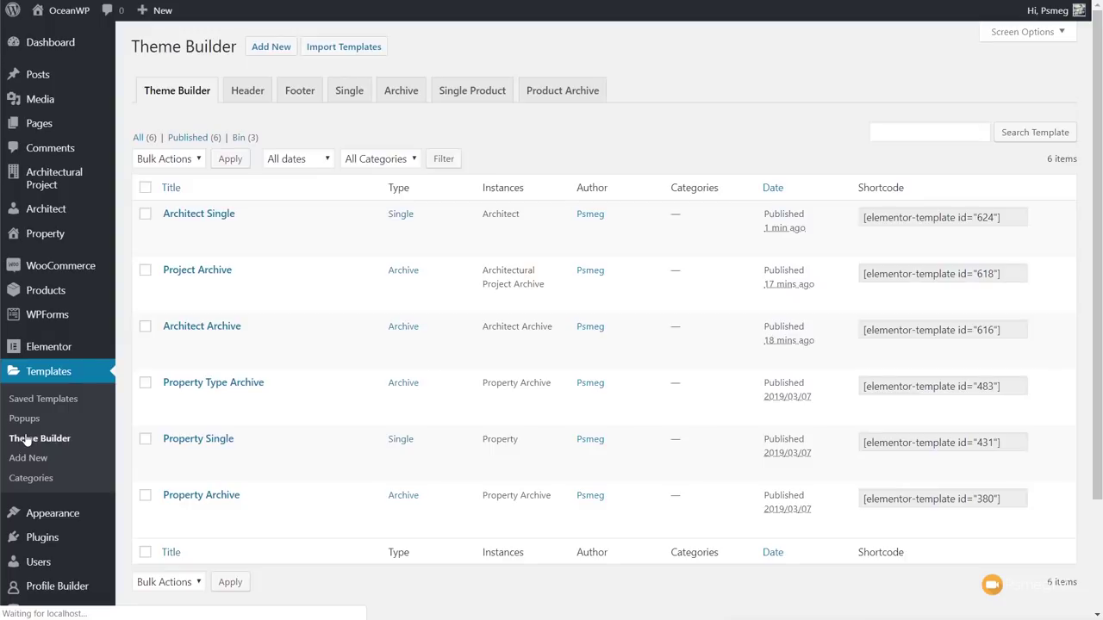
Create a new Single template for the Architectural Project post type, named Project Single
{"action": "left_click", "coordinate": [361, 96]}
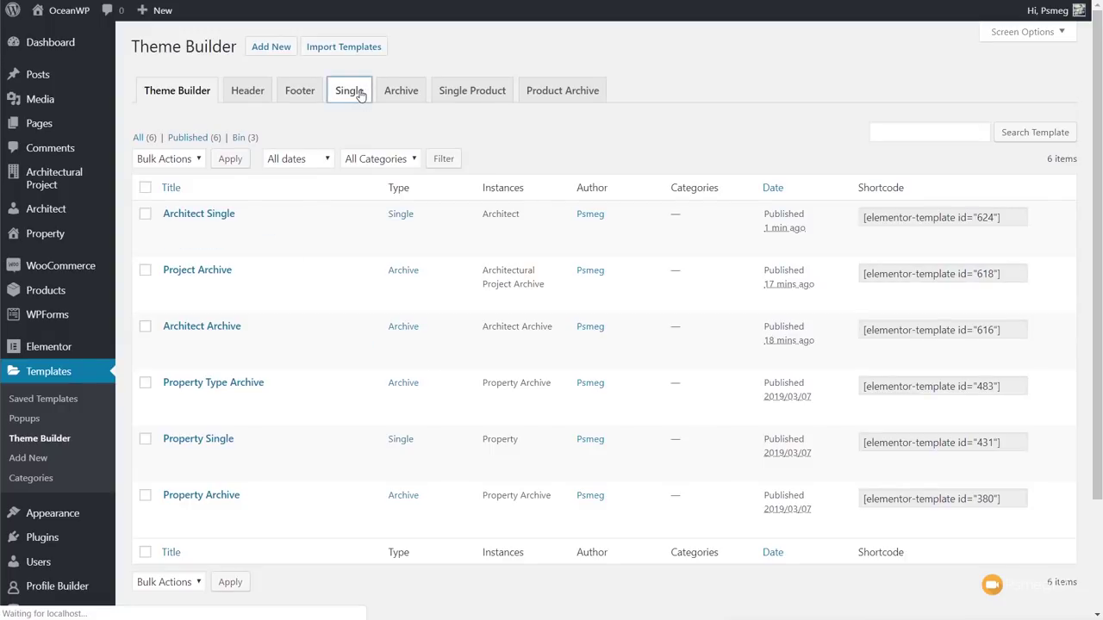
{"action": "left_click", "coordinate": [270, 46]}
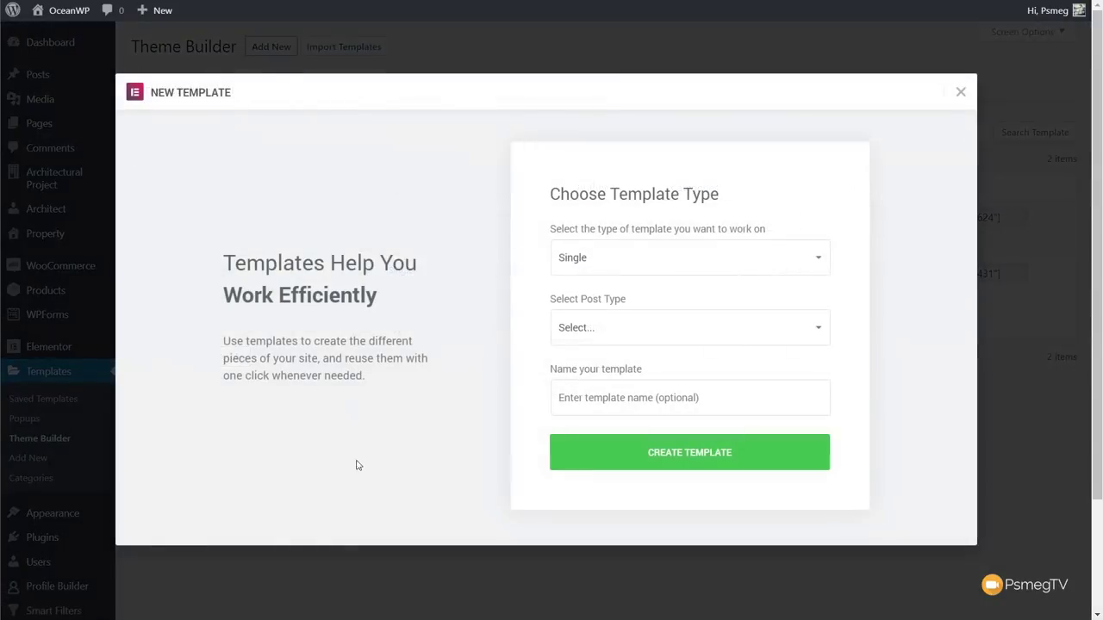
{"action": "left_click", "coordinate": [587, 337]}
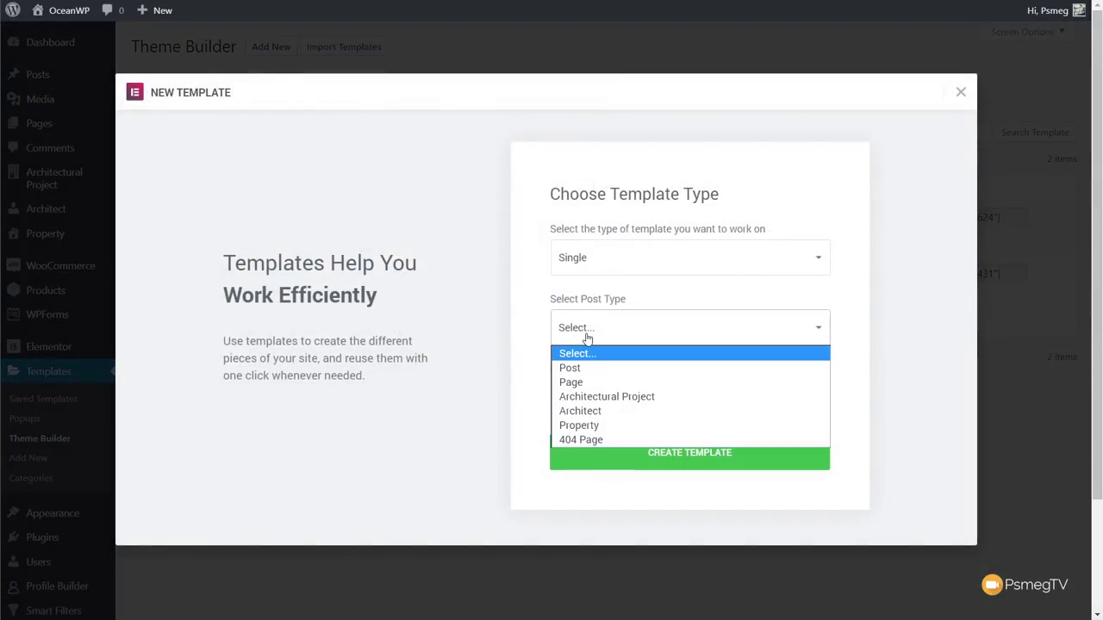
{"action": "left_click", "coordinate": [617, 397]}
{"action": "left_click", "coordinate": [610, 398]}
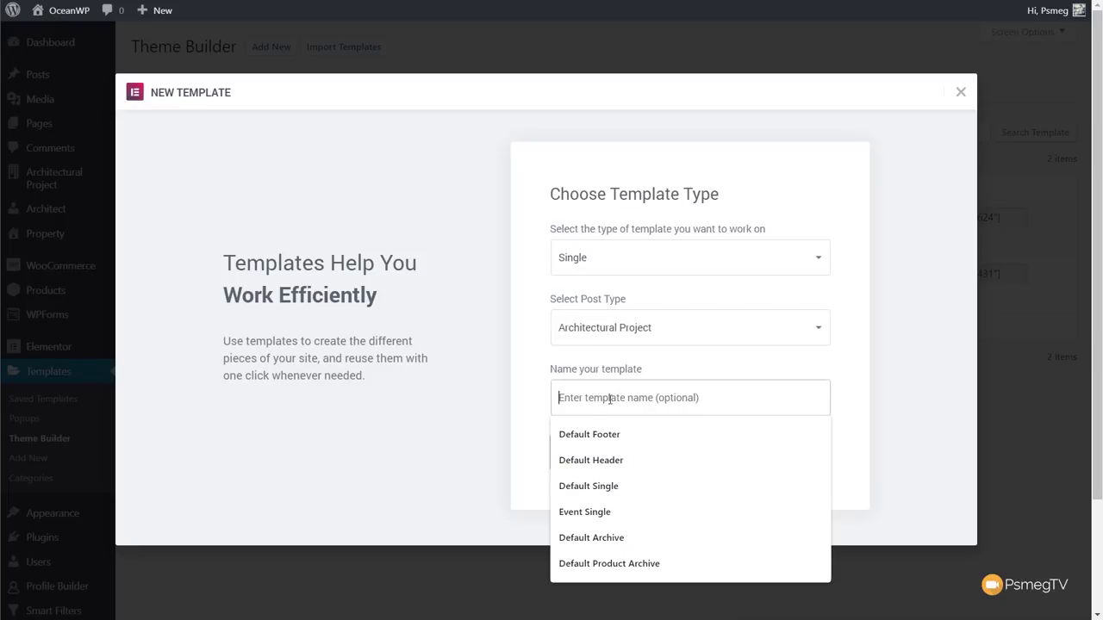
{"action": "type", "text": "Project Single"}
{"action": "left_click", "coordinate": [655, 458]}
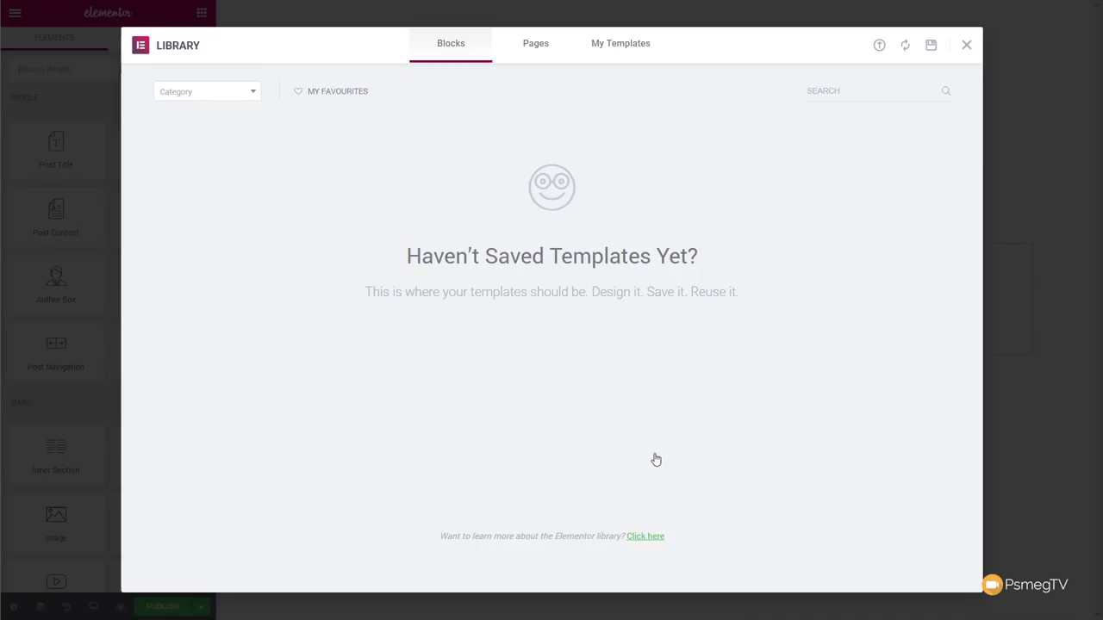
Dismiss the template library and lay out a Dynamic Image of the post thumbnail, with Post Title above Post Content in a second column
{"action": "left_click", "coordinate": [966, 45]}
{"action": "scroll", "coordinate": [110, 394], "scroll_direction": "down", "scroll_amount": 10}
{"action": "left_click_drag", "start_coordinate": [49, 275], "coordinate": [351, 283]}
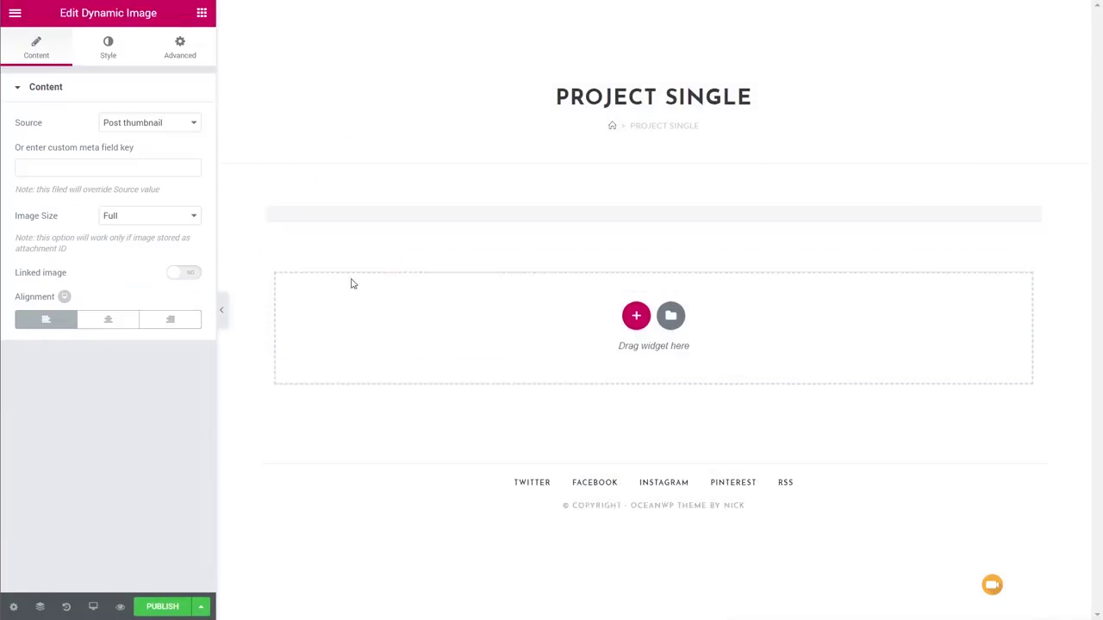
{"action": "left_click", "coordinate": [202, 13]}
{"action": "left_click_drag", "start_coordinate": [56, 216], "coordinate": [849, 259]}
{"action": "left_click", "coordinate": [202, 12]}
{"action": "left_click_drag", "start_coordinate": [55, 147], "coordinate": [690, 217]}
Add a Dynamic Field below the content for meta key project_completion, hidden if empty, with output filtered as a date and a calendar icon
{"action": "left_click", "coordinate": [202, 13]}
{"action": "scroll", "coordinate": [110, 345], "scroll_direction": "down", "scroll_amount": 10}
{"action": "left_click_drag", "start_coordinate": [161, 423], "coordinate": [776, 387]}
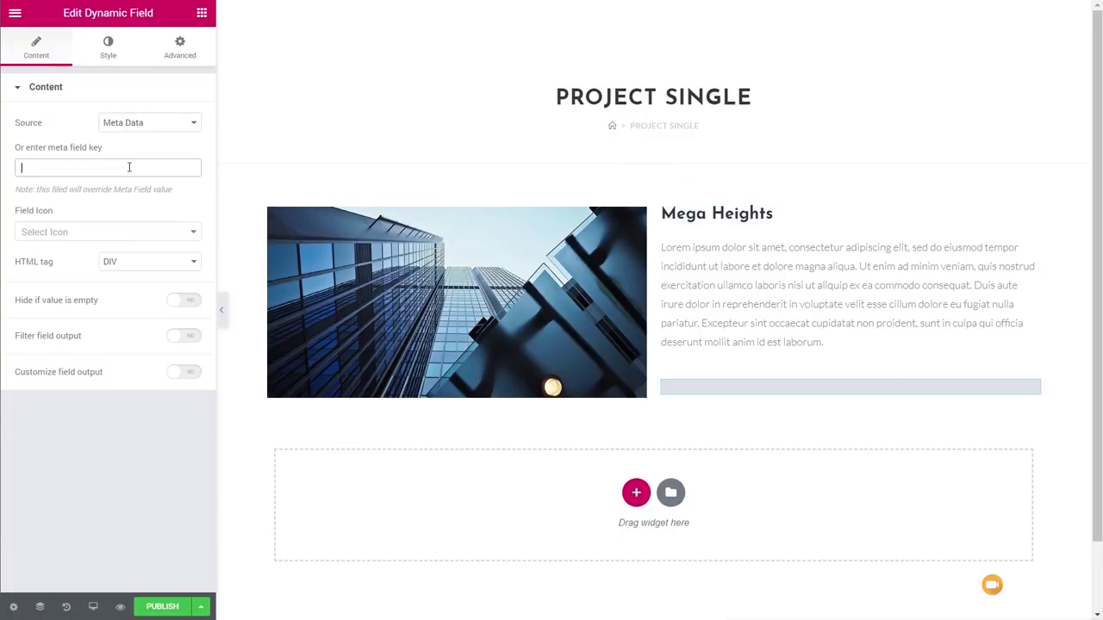
{"action": "type", "text": "project_completion"}
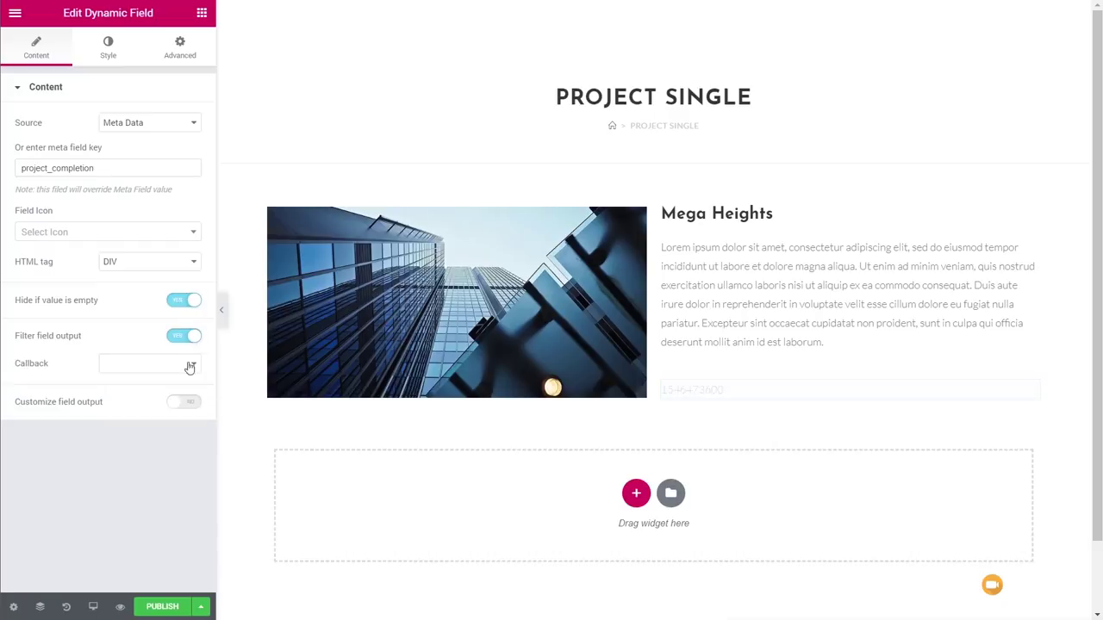
{"action": "left_click", "coordinate": [98, 232]}
{"action": "left_click", "coordinate": [66, 278]}
{"action": "left_click", "coordinate": [107, 48]}
{"action": "left_click", "coordinate": [34, 118]}
{"action": "left_click_drag", "start_coordinate": [18, 256], "coordinate": [33, 256]}
Add a section below with a Project Location heading and a map that takes its location dynamically from the project
{"action": "left_click", "coordinate": [202, 13]}
{"action": "scroll", "coordinate": [506, 417], "scroll_direction": "down", "scroll_amount": 1}
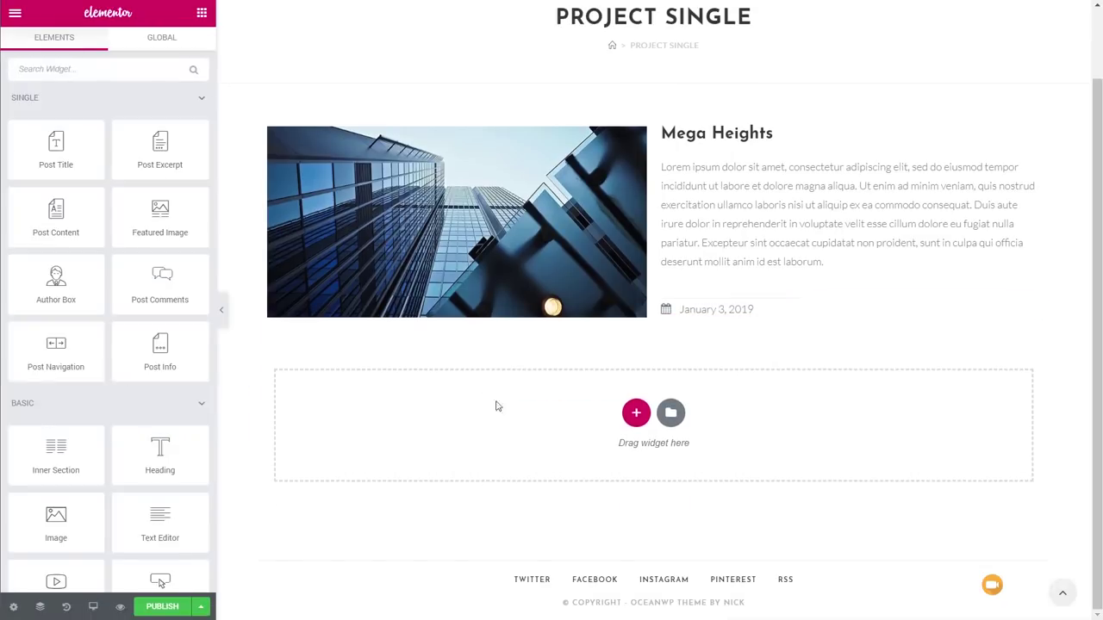
{"action": "left_click", "coordinate": [636, 413]}
{"action": "left_click", "coordinate": [438, 456]}
{"action": "left_click", "coordinate": [202, 13]}
{"action": "scroll", "coordinate": [92, 337], "scroll_direction": "down", "scroll_amount": 5}
{"action": "left_click_drag", "start_coordinate": [54, 173], "coordinate": [517, 336]}
{"action": "left_click", "coordinate": [198, 116]}
{"action": "left_click", "coordinate": [69, 173]}
{"action": "left_click", "coordinate": [134, 201]}
{"action": "left_click", "coordinate": [136, 229]}
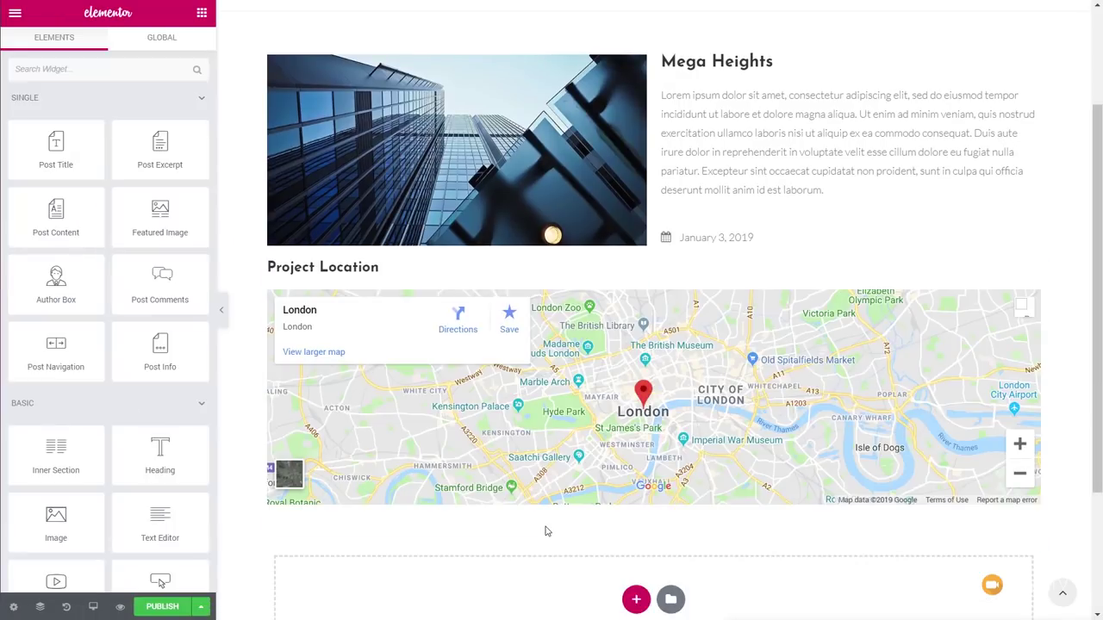
Place a Listing Grid below the map and set its listing to Architect Listing
{"action": "scroll", "coordinate": [164, 224], "scroll_direction": "down", "scroll_amount": 5}
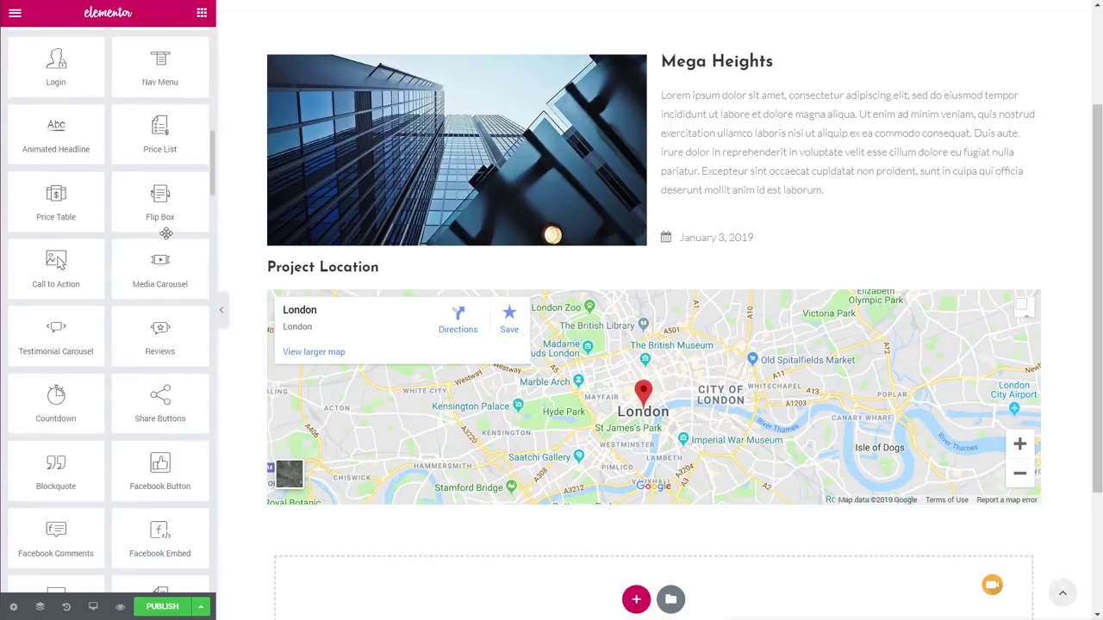
{"action": "scroll", "coordinate": [164, 237], "scroll_direction": "down", "scroll_amount": 15}
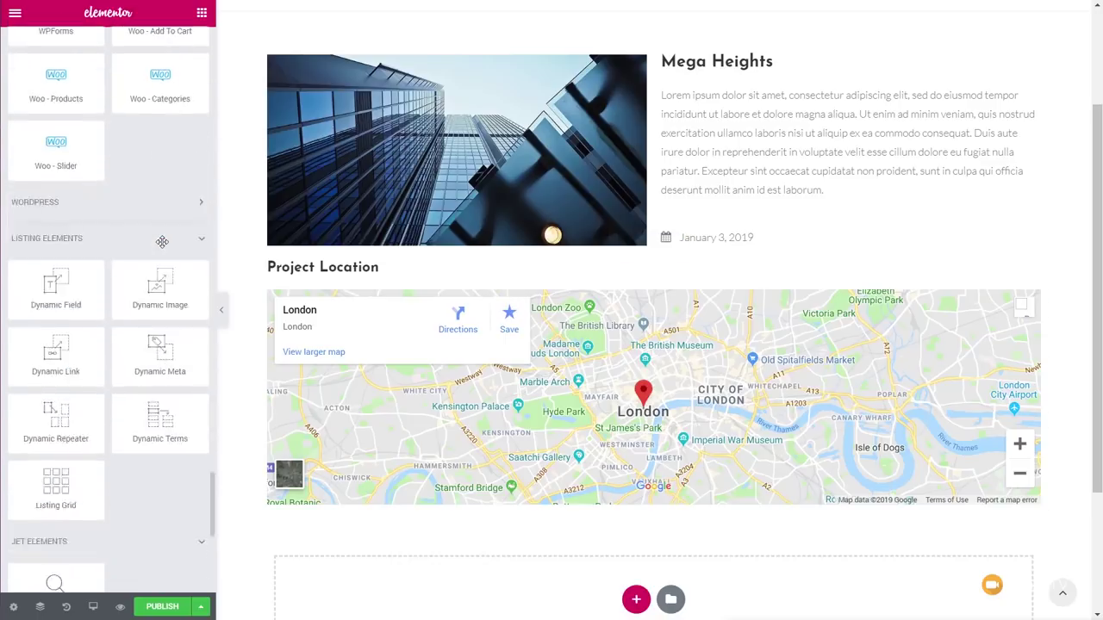
{"action": "scroll", "coordinate": [162, 241], "scroll_direction": "down", "scroll_amount": 2}
{"action": "left_click_drag", "start_coordinate": [56, 314], "coordinate": [416, 582]}
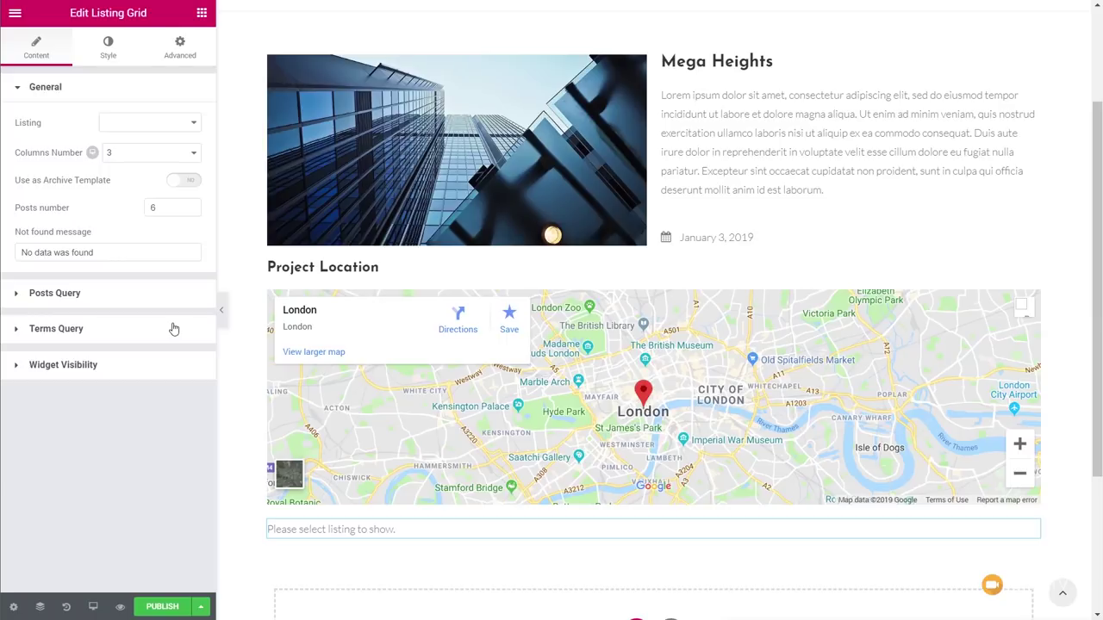
{"action": "left_click", "coordinate": [180, 123]}
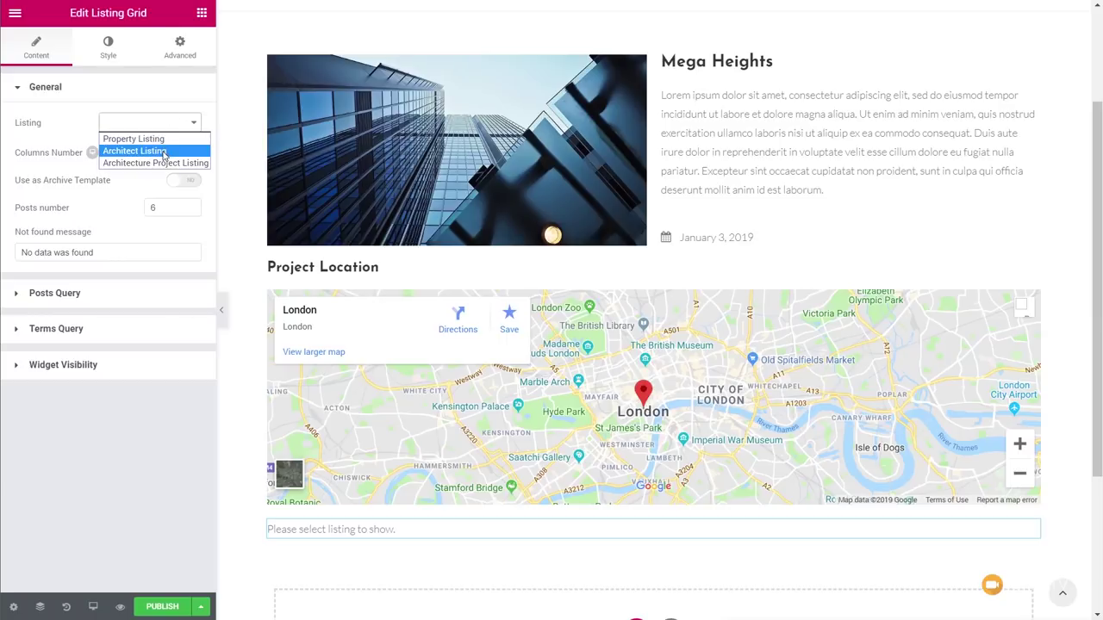
{"action": "left_click", "coordinate": [162, 152]}
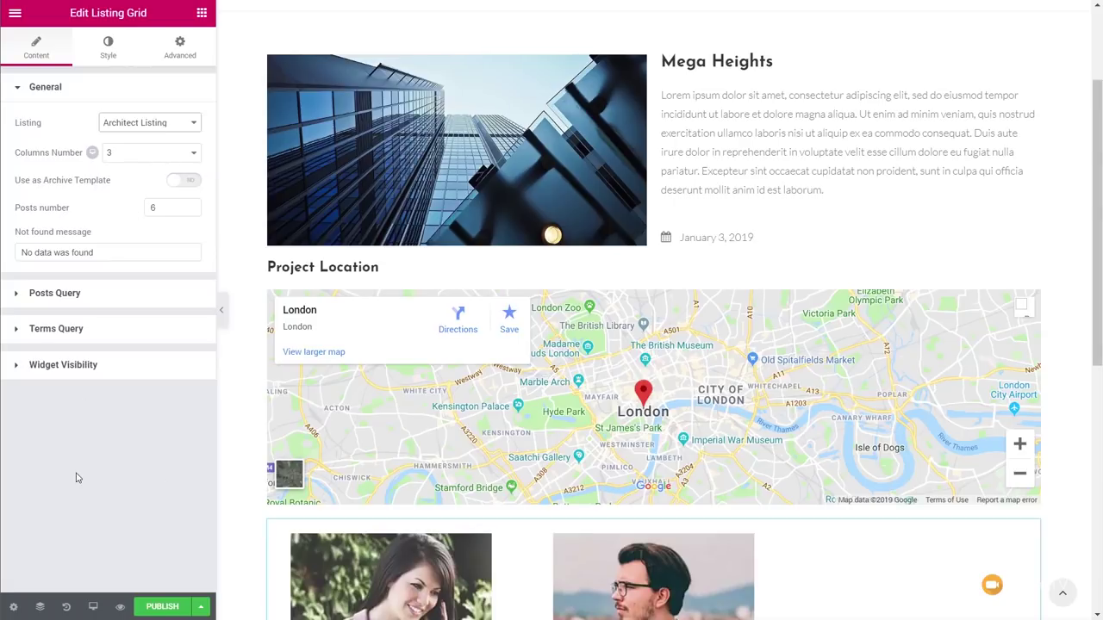
Add a posts query item of type Posts Parameters to the listing grid
{"action": "scroll", "coordinate": [771, 488], "scroll_direction": "down", "scroll_amount": 3}
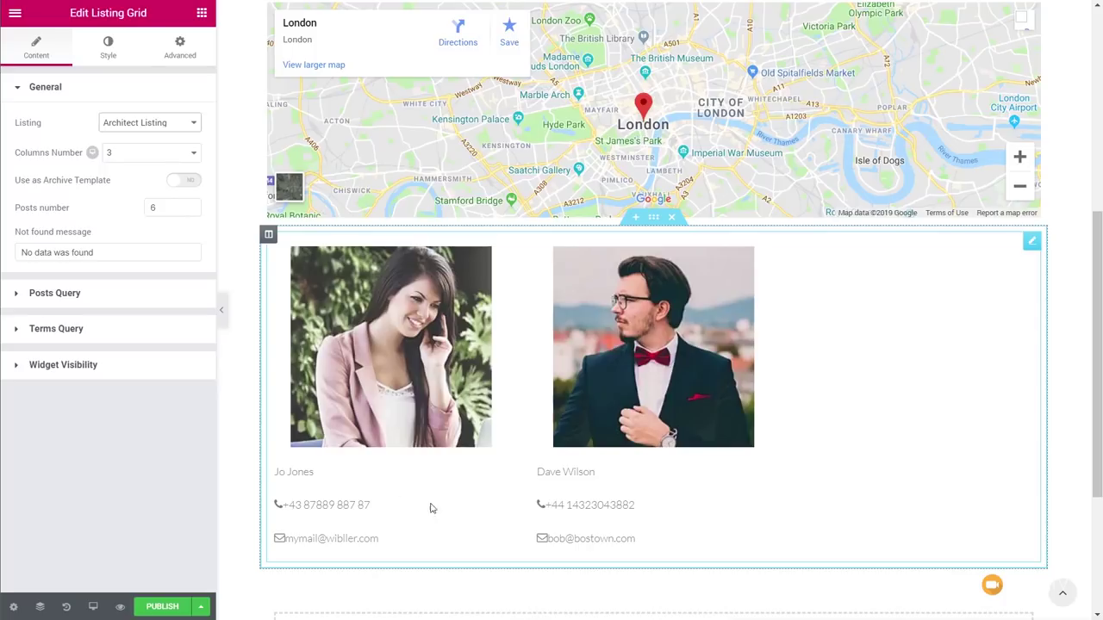
{"action": "left_click", "coordinate": [58, 292]}
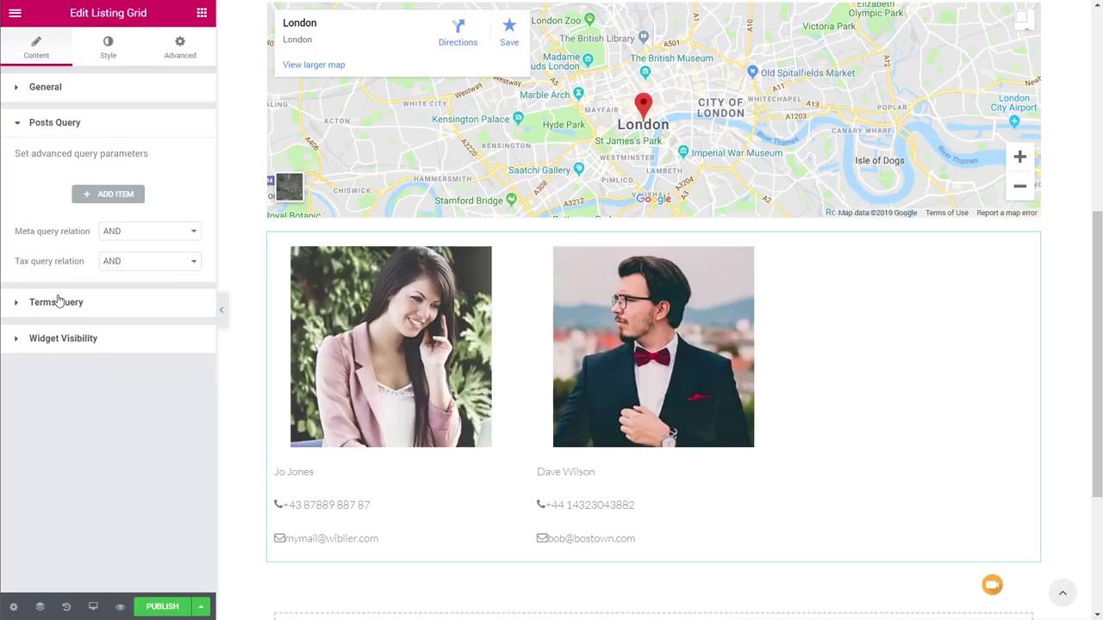
{"action": "left_click", "coordinate": [124, 201]}
{"action": "left_click", "coordinate": [148, 239]}
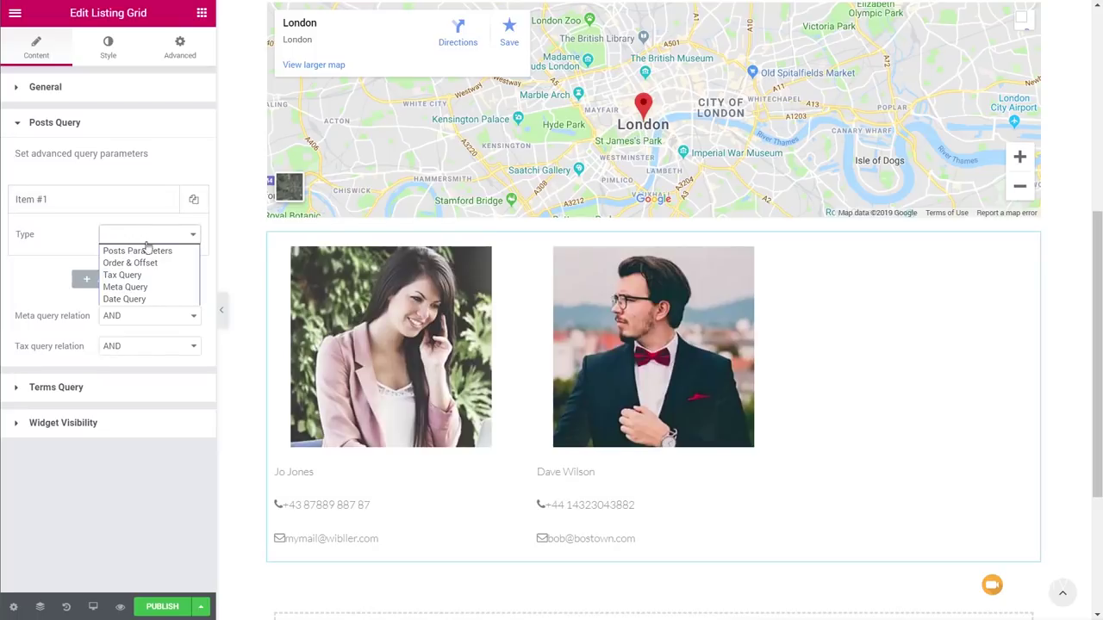
{"action": "left_click", "coordinate": [144, 250]}
Look up the related parents macro in the JetEngine documentation and set Include posts by IDs to %related_parents_from|architect%
{"action": "left_click", "coordinate": [142, 263]}
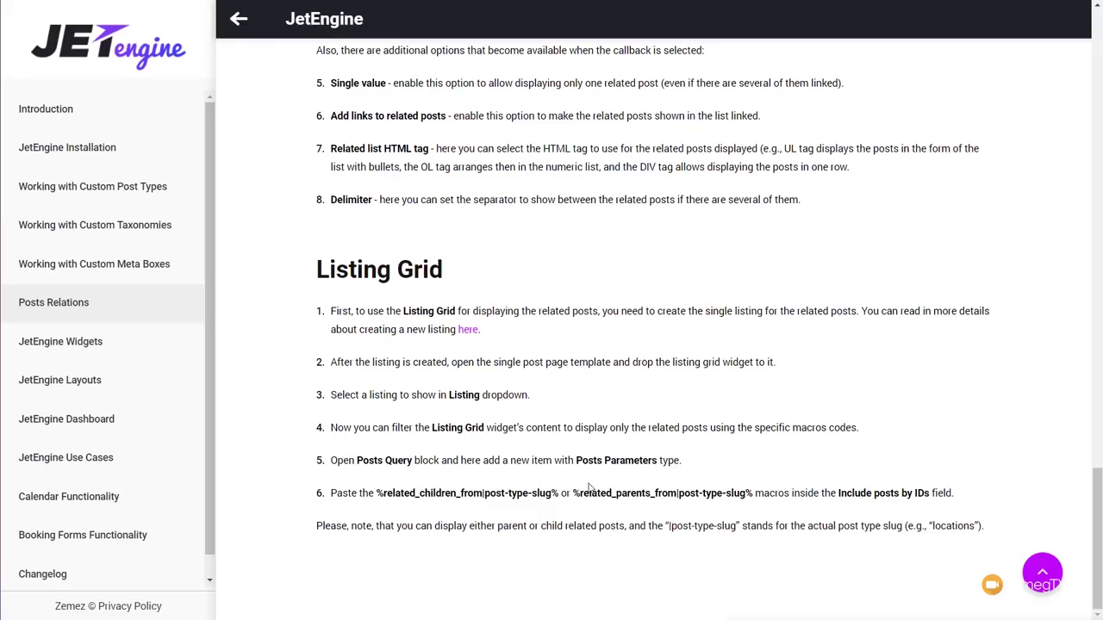
{"action": "left_click_drag", "start_coordinate": [574, 492], "coordinate": [754, 495]}
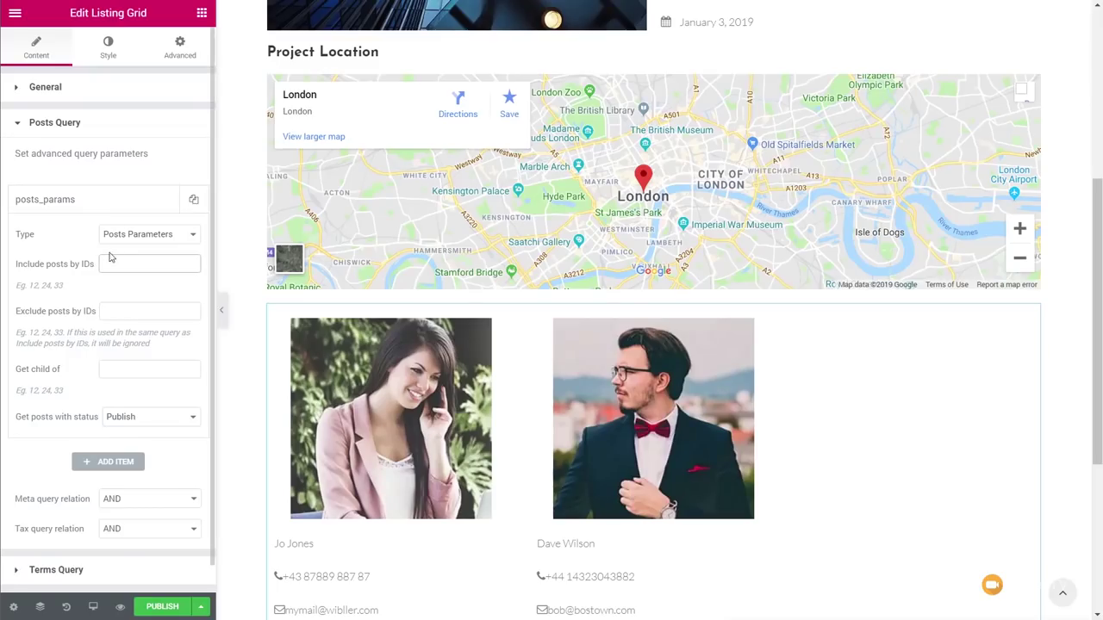
{"action": "left_click", "coordinate": [111, 262]}
{"action": "left_click", "coordinate": [180, 318]}
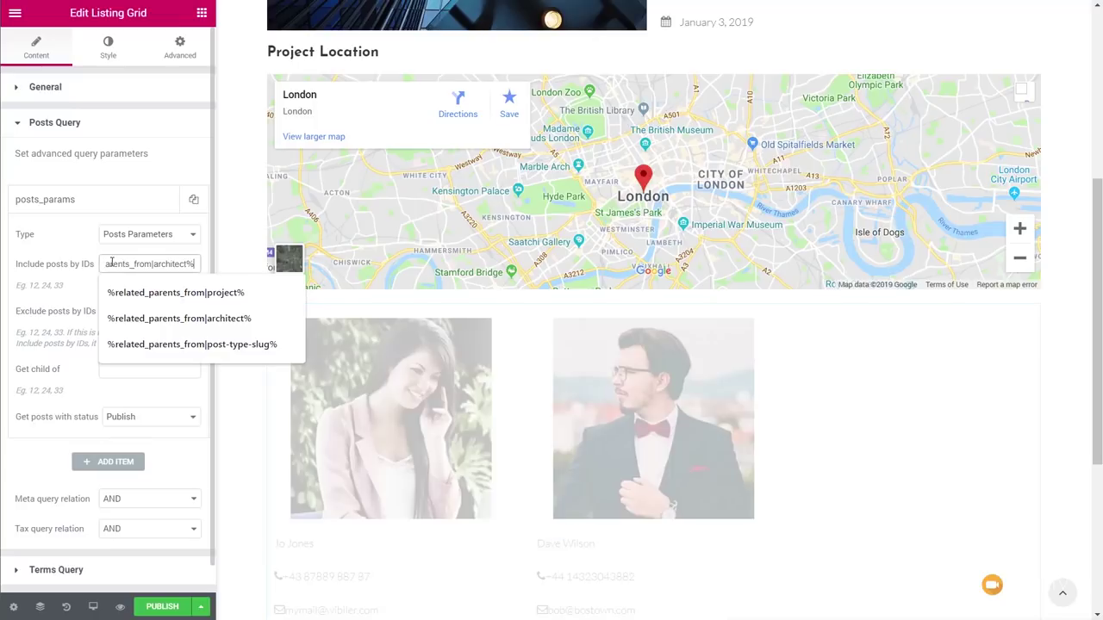
{"action": "left_click", "coordinate": [164, 266]}
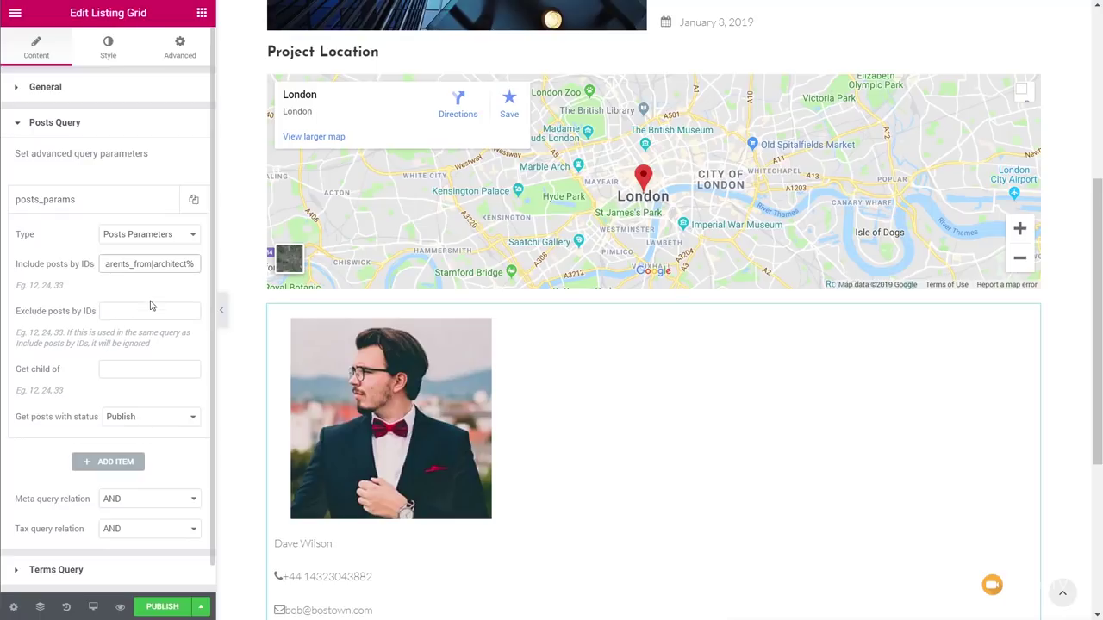
Review the template preview and publish it with the display condition Include Architectural Project, All
{"action": "scroll", "coordinate": [707, 426], "scroll_direction": "up", "scroll_amount": 3}
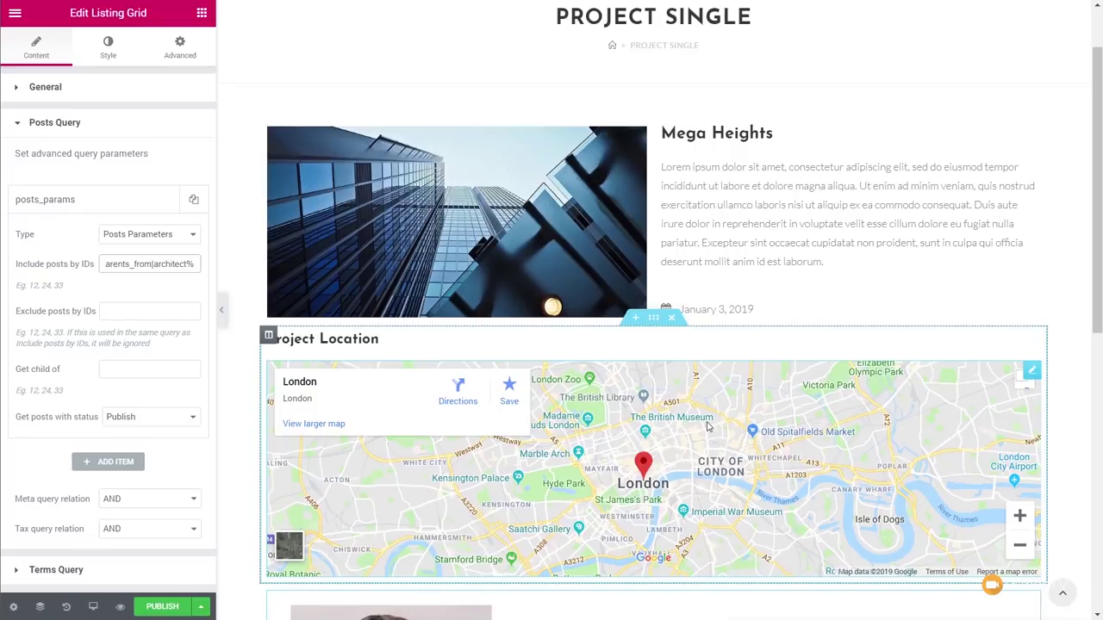
{"action": "scroll", "coordinate": [709, 426], "scroll_direction": "down", "scroll_amount": 3}
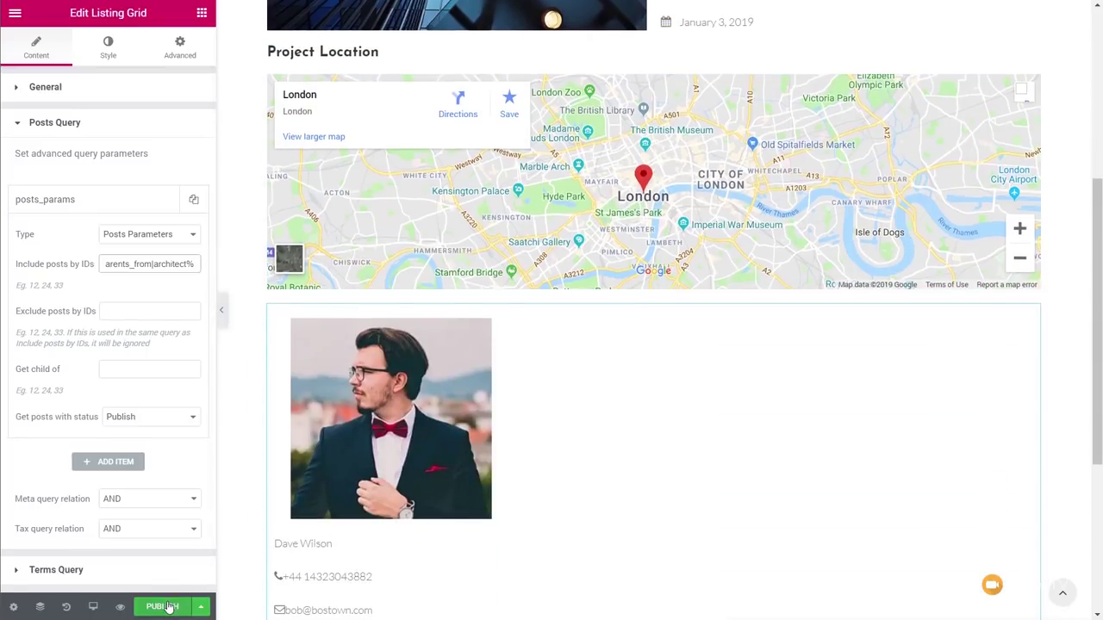
{"action": "left_click", "coordinate": [160, 607]}
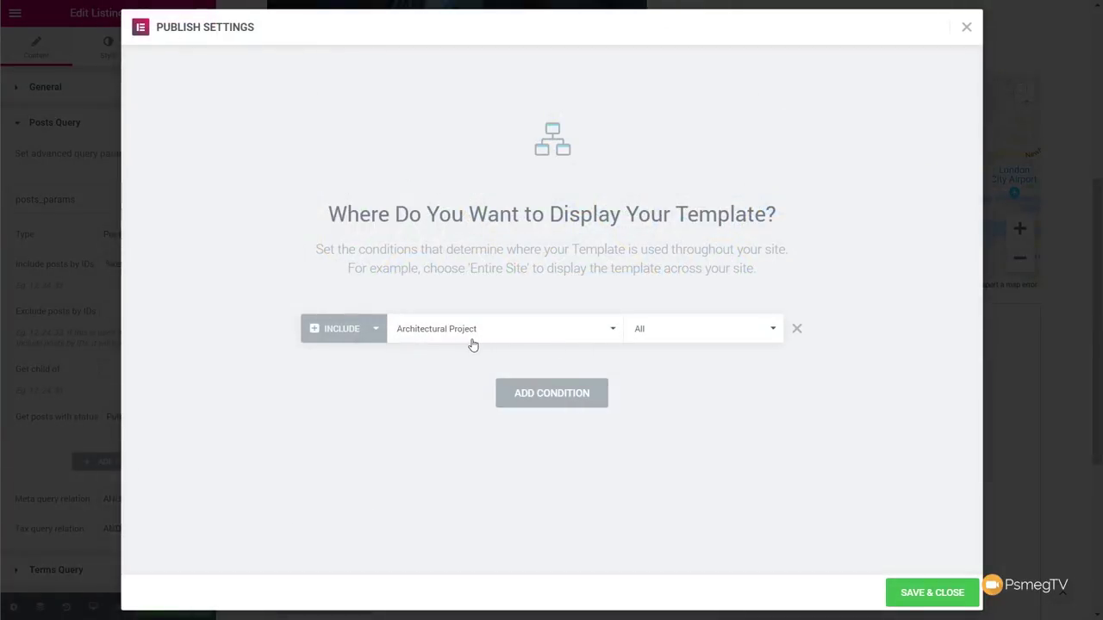
{"action": "left_click", "coordinate": [915, 595]}
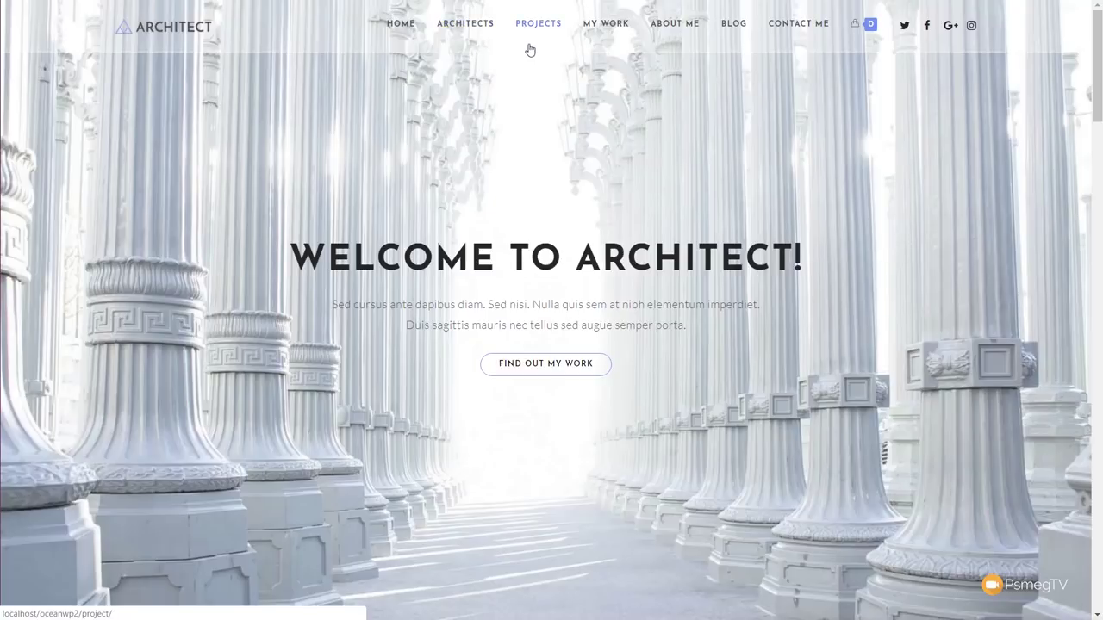
On the live site, open the first architect from the Architects archive and follow the related Ornate Buildings project to check its listed architect
{"action": "left_click", "coordinate": [478, 39]}
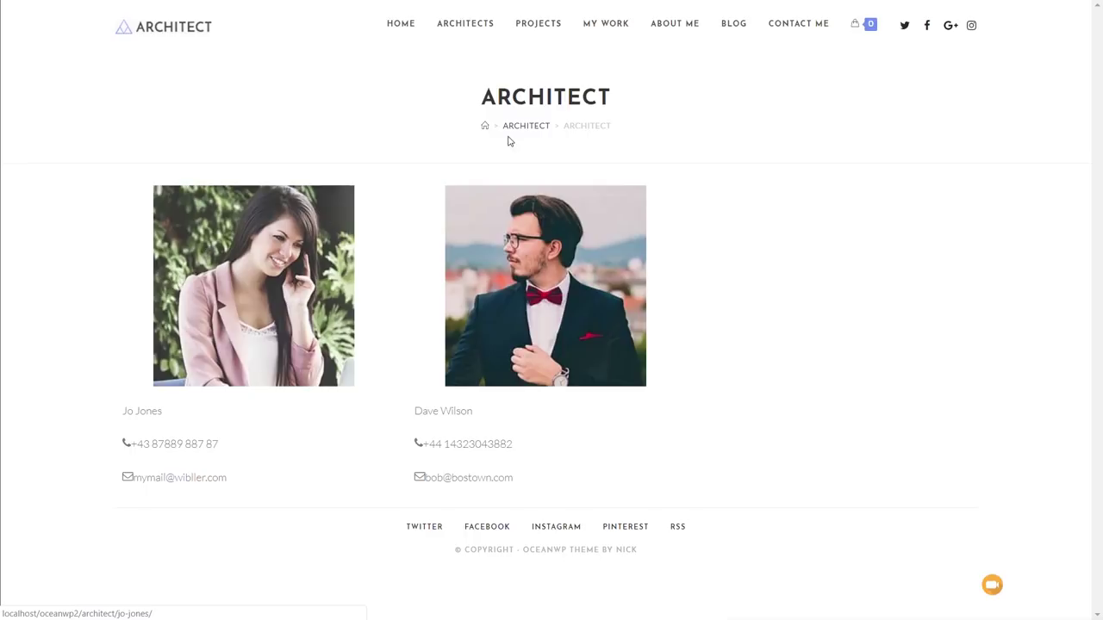
{"action": "left_click", "coordinate": [529, 27]}
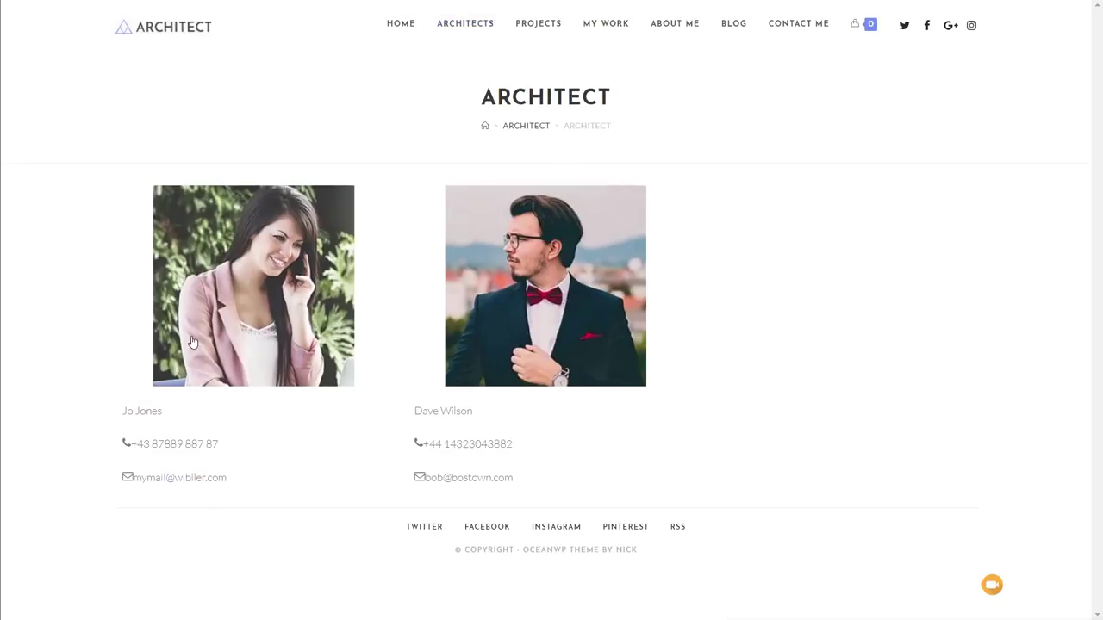
{"action": "left_click", "coordinate": [193, 341]}
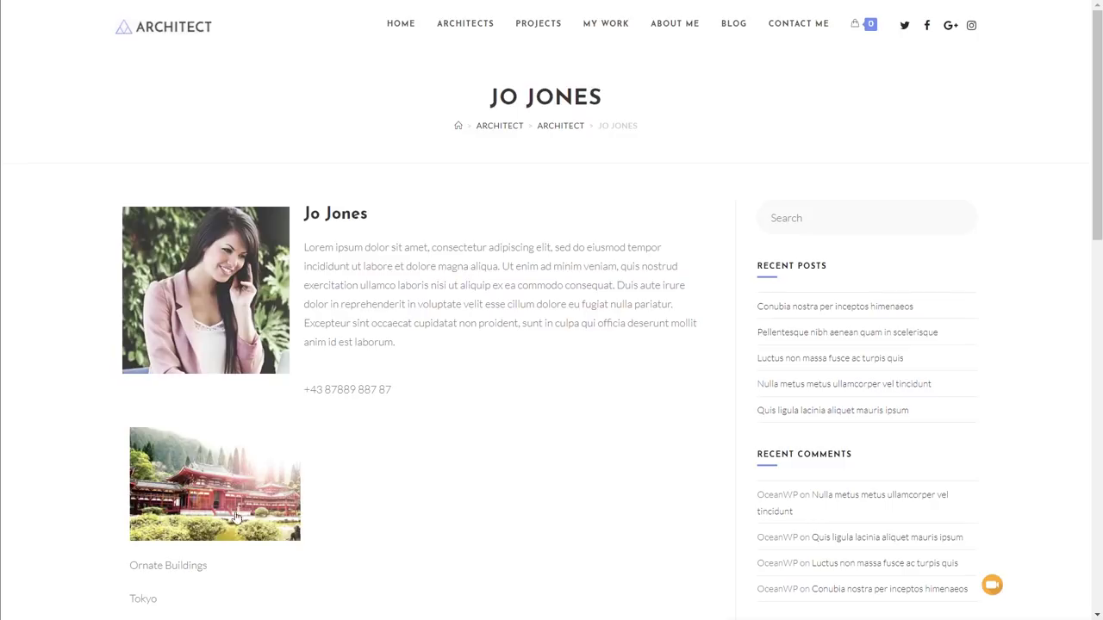
{"action": "left_click", "coordinate": [219, 477]}
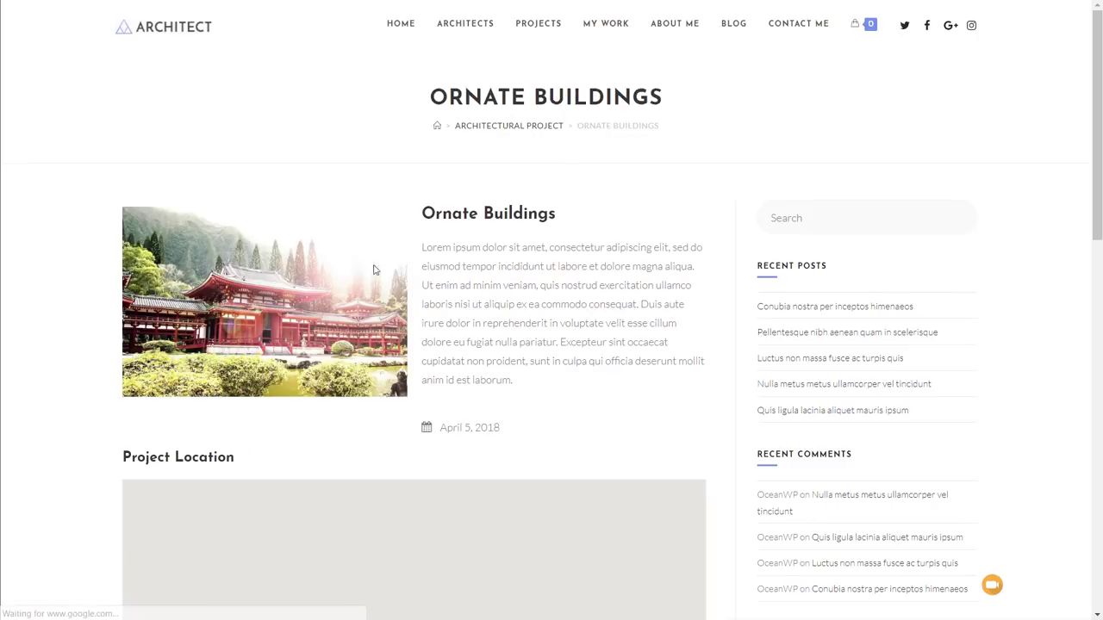
{"action": "scroll", "coordinate": [62, 418], "scroll_direction": "down", "scroll_amount": 5}
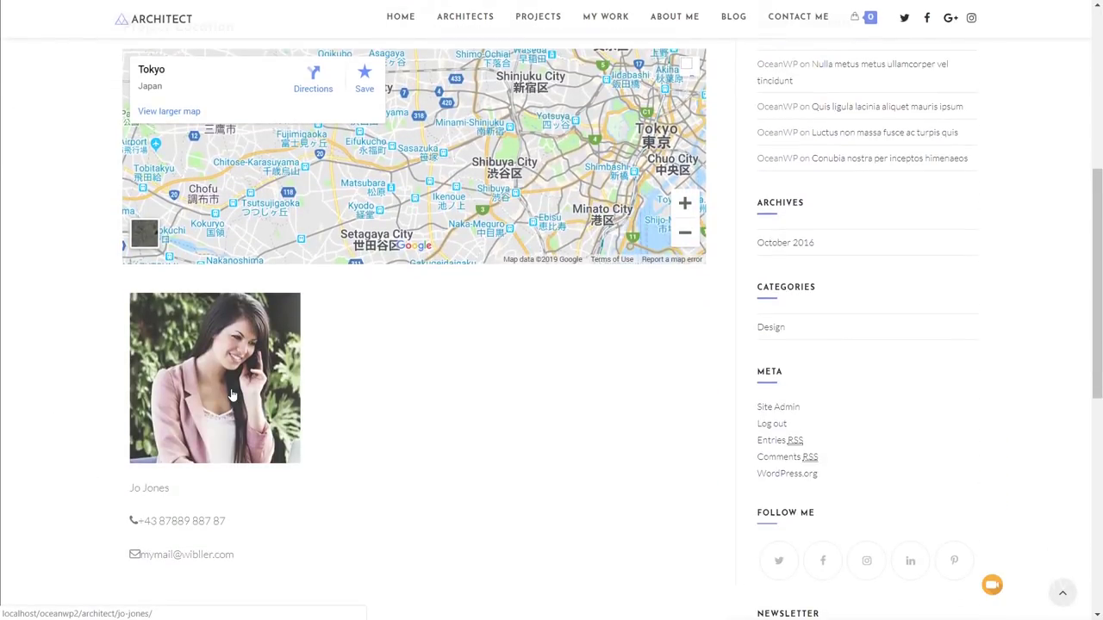
Open Super Mega Tower from the Projects archive and follow its related architect to check the projects listed on that page
{"action": "left_click", "coordinate": [530, 21]}
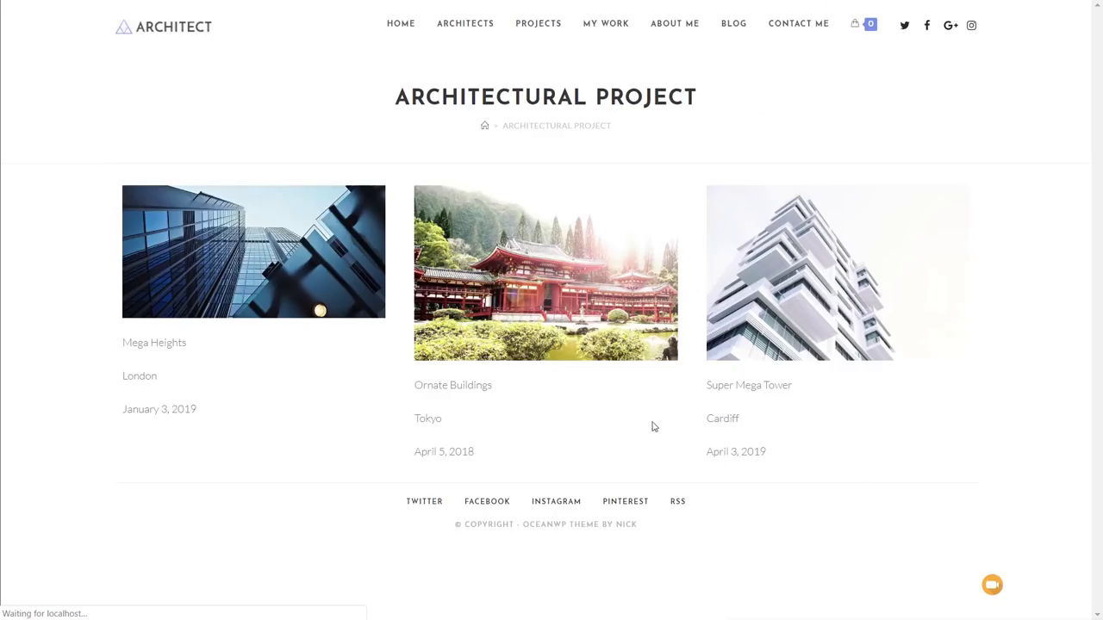
{"action": "left_click", "coordinate": [808, 272]}
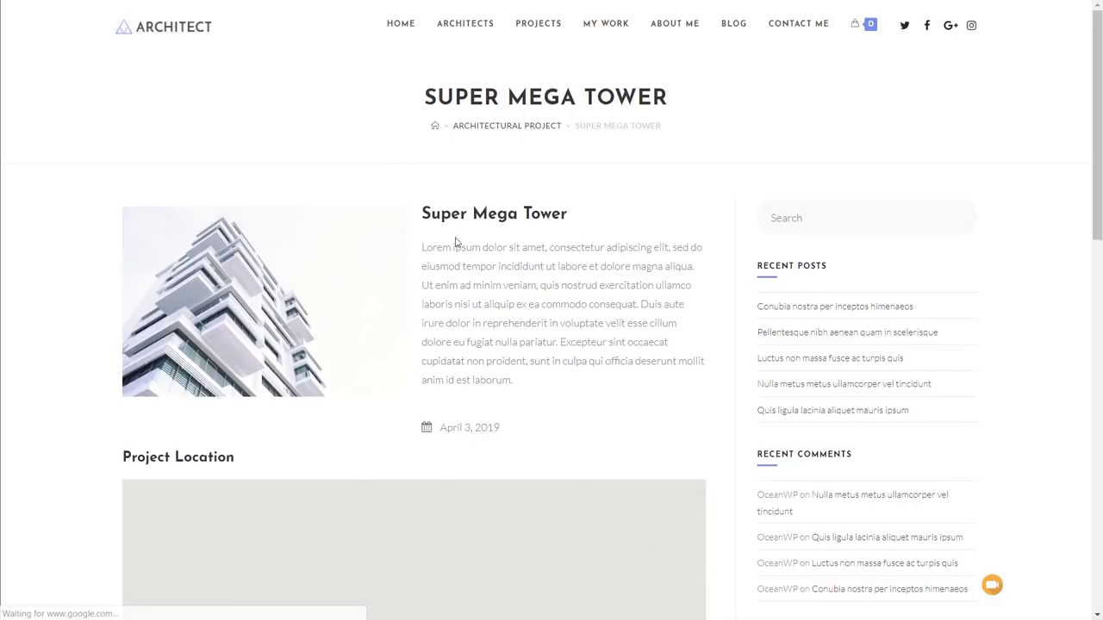
{"action": "scroll", "coordinate": [59, 448], "scroll_direction": "down", "scroll_amount": 2}
{"action": "scroll", "coordinate": [60, 448], "scroll_direction": "down", "scroll_amount": 3}
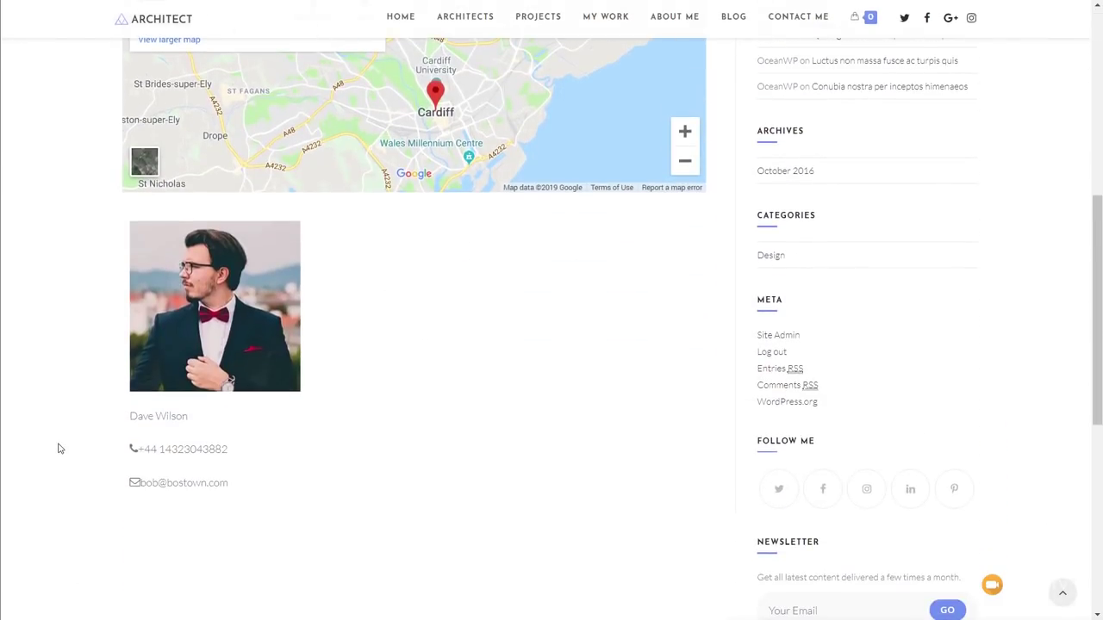
{"action": "left_click", "coordinate": [205, 332]}
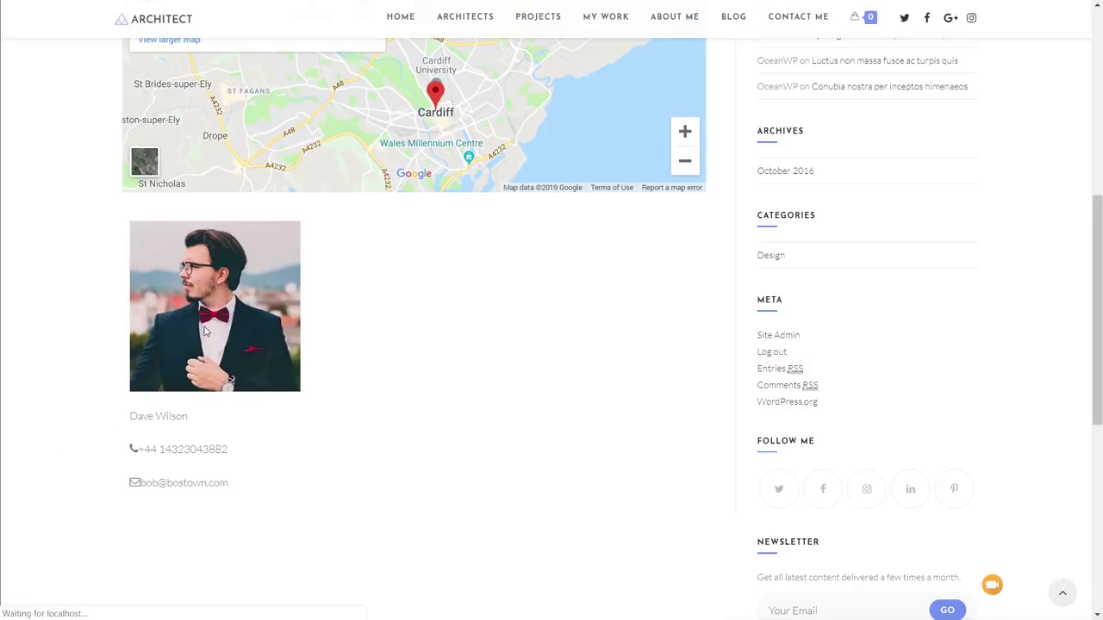
{"action": "scroll", "coordinate": [97, 380], "scroll_direction": "down", "scroll_amount": 1}
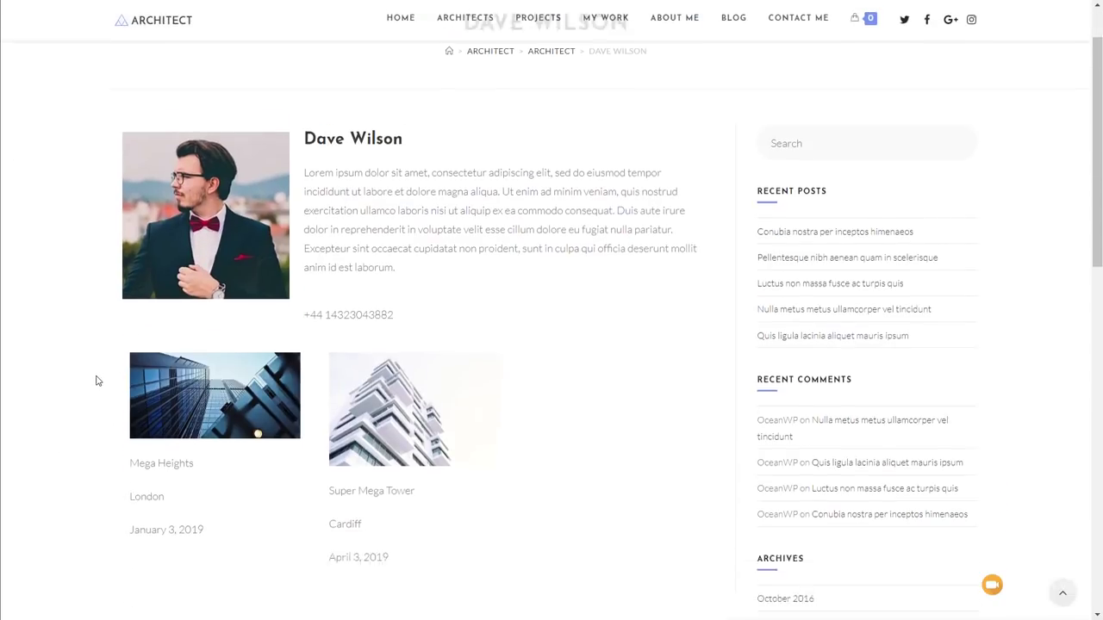
{"action": "scroll", "coordinate": [97, 380], "scroll_direction": "down", "scroll_amount": 1}
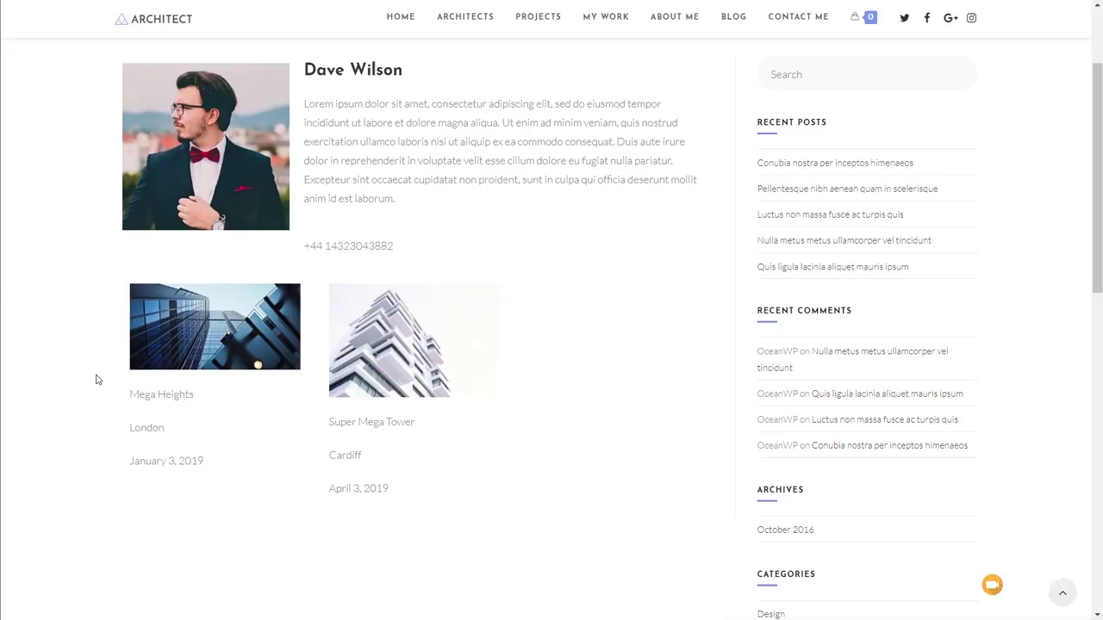